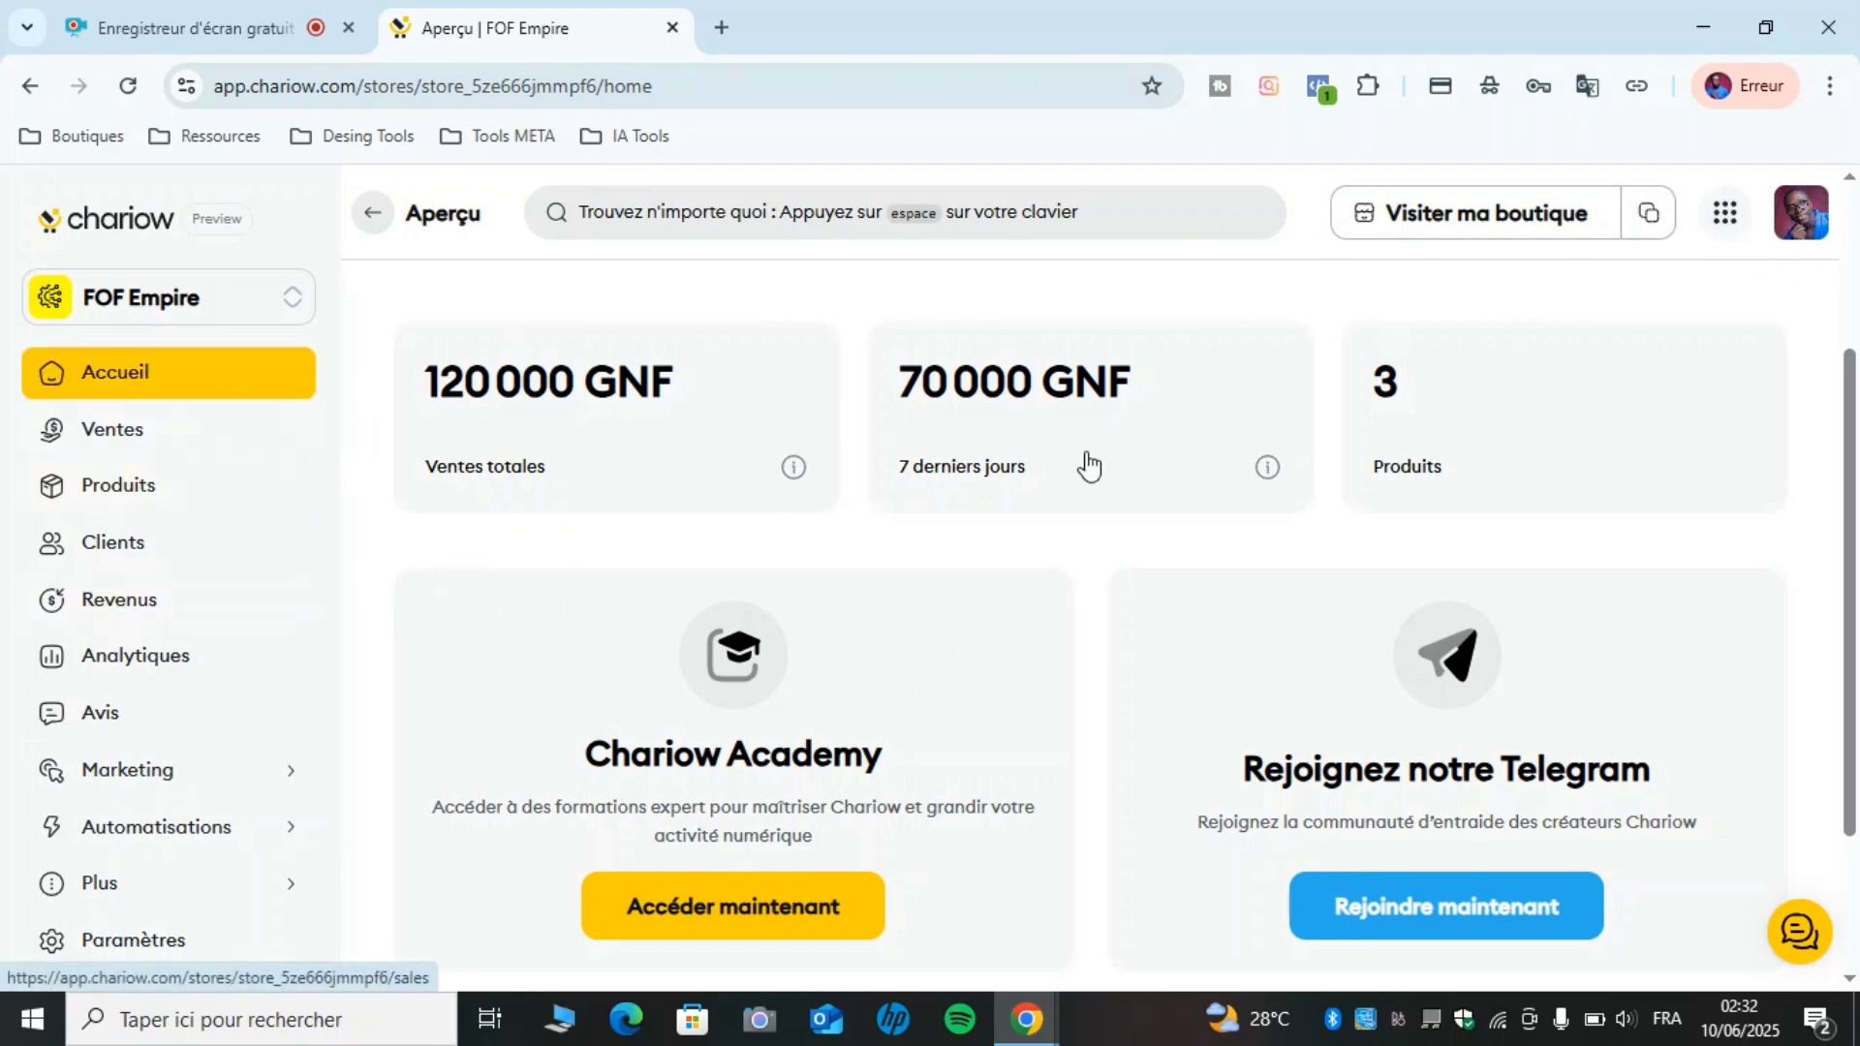
Open the FOF Empire storefront, examine the parts of its web address, and return to the store dashboard.
{"action": "left_click", "coordinate": [1543, 230]}
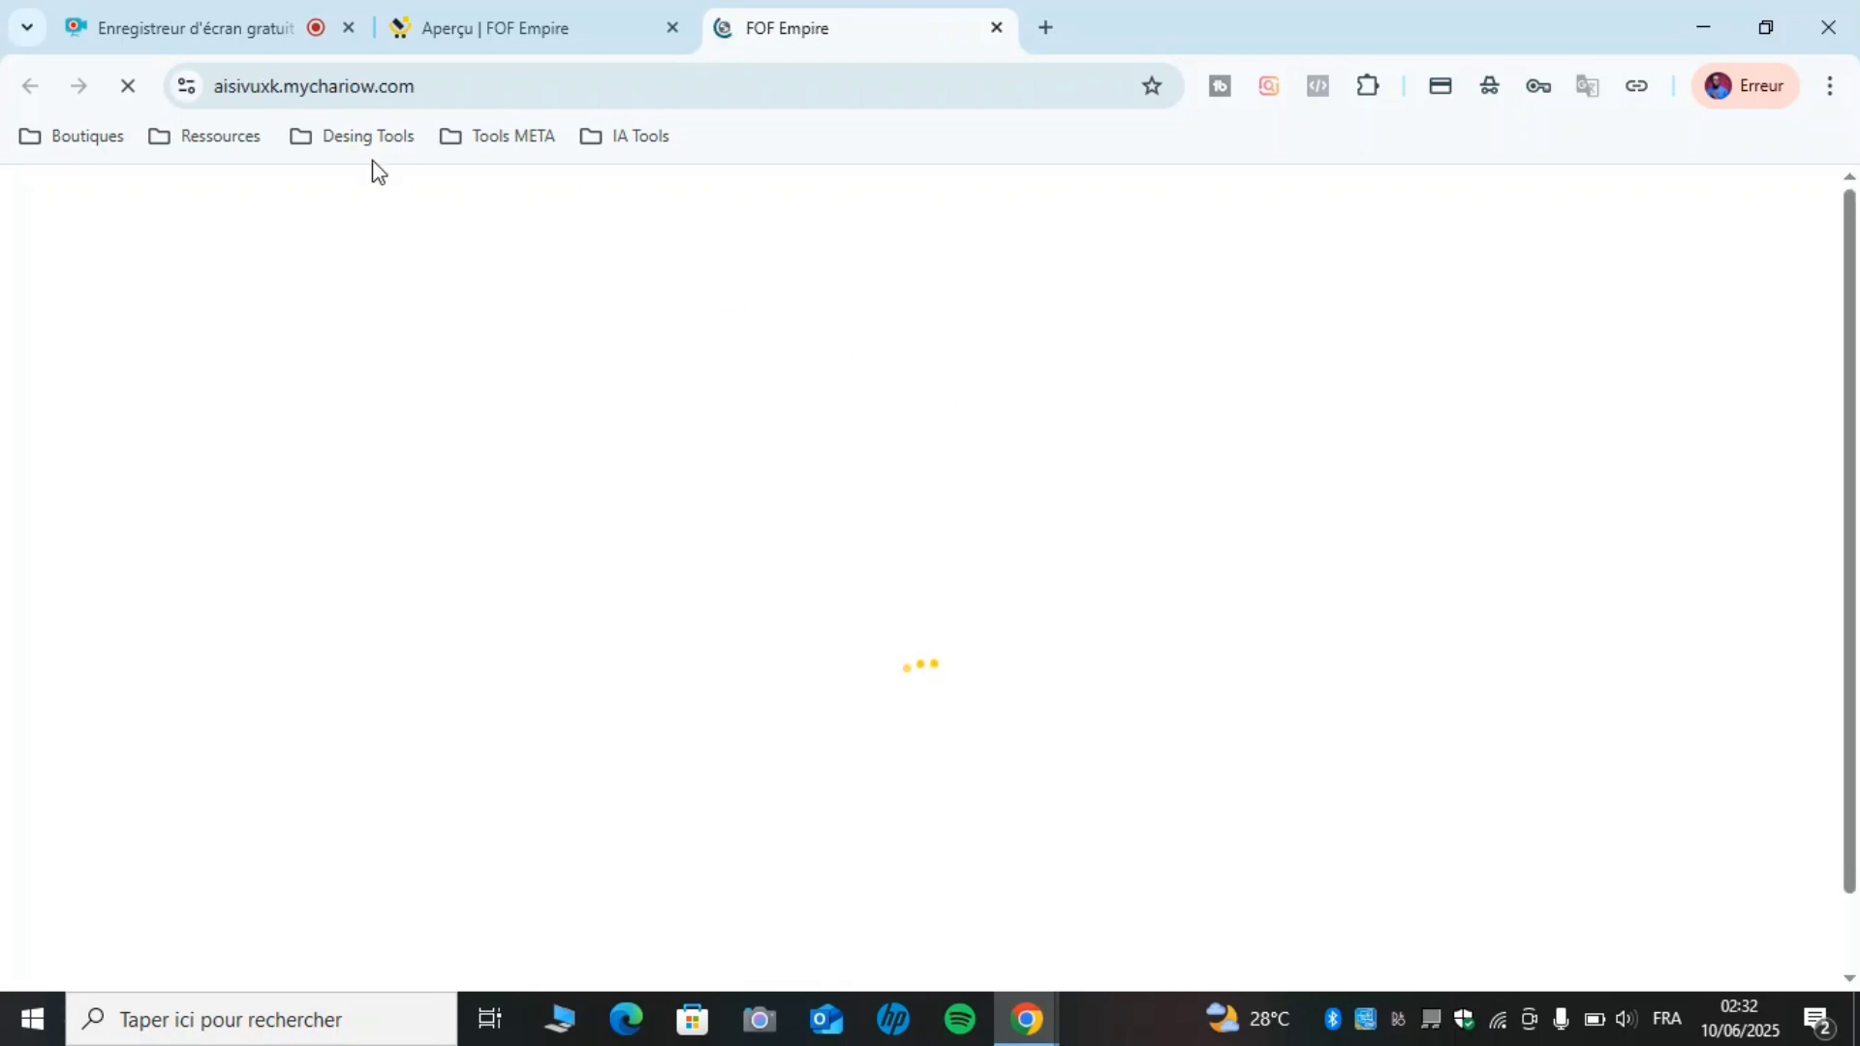
{"action": "double_click", "coordinate": [361, 89]}
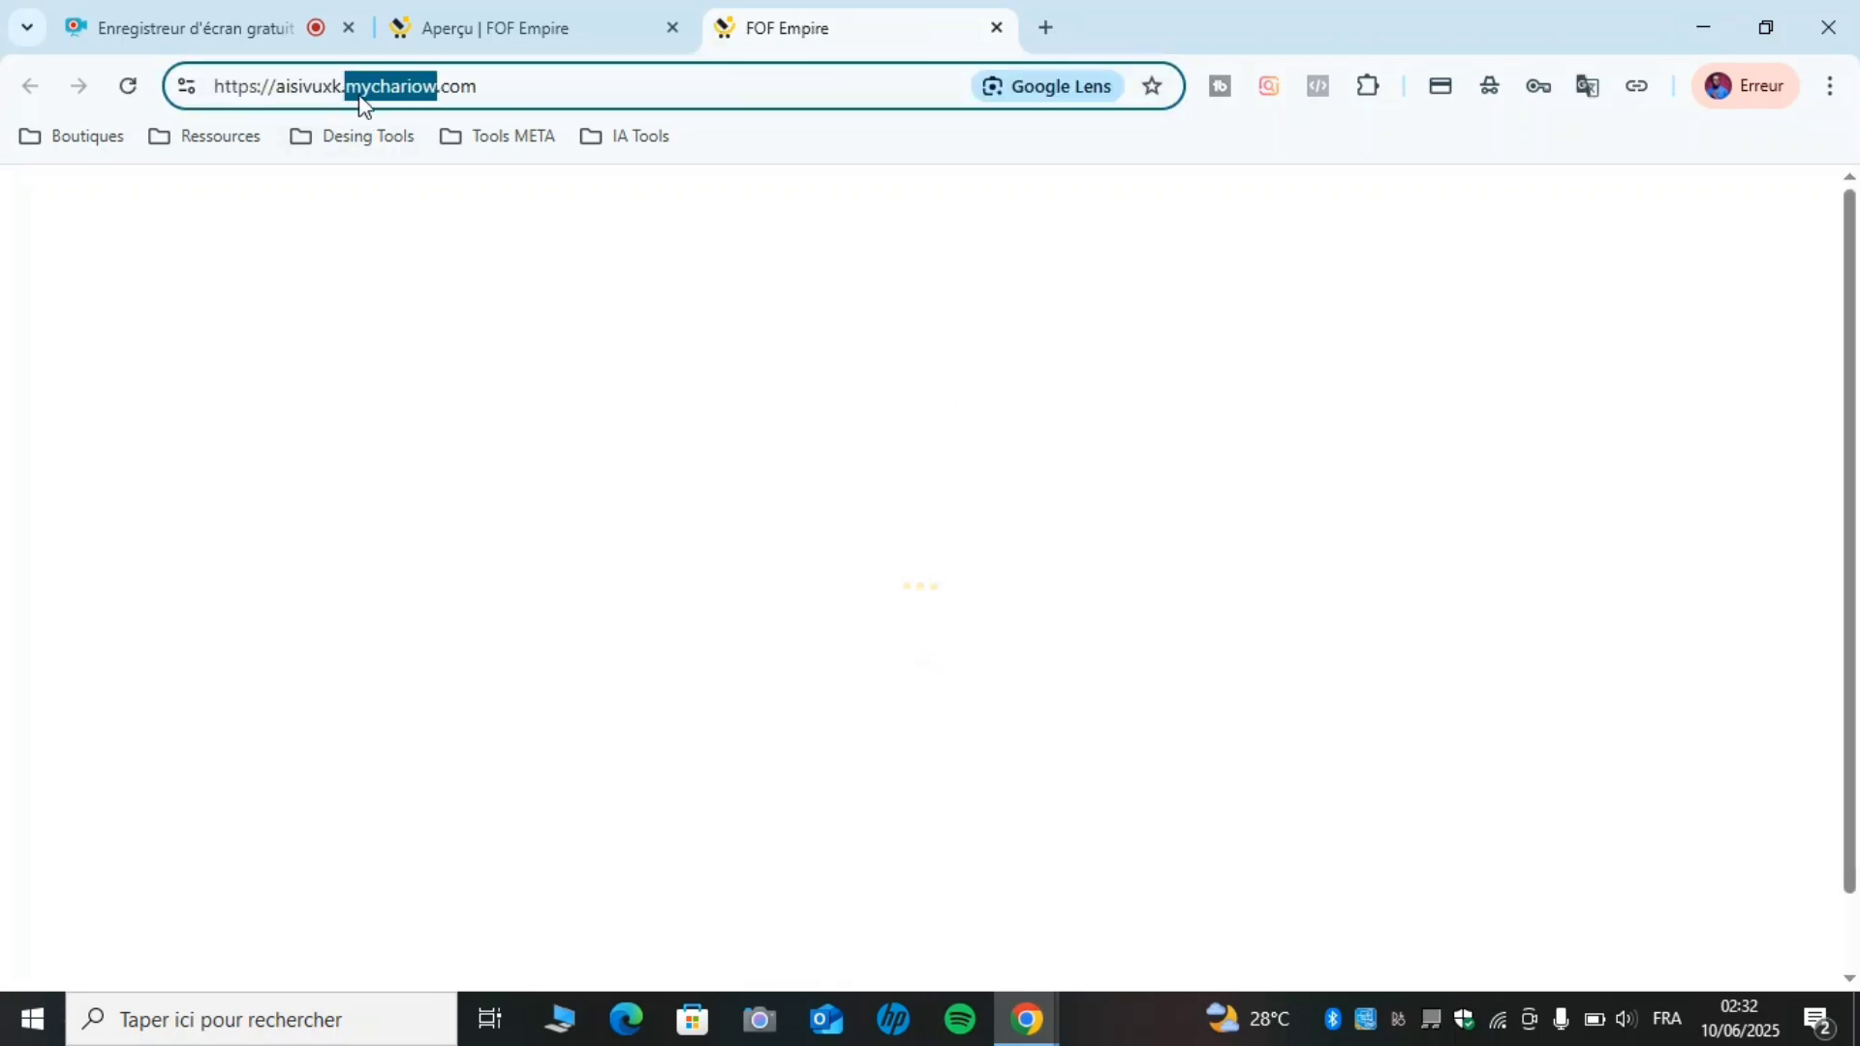
{"action": "left_click", "coordinate": [360, 96]}
{"action": "left_click_drag", "start_coordinate": [347, 87], "coordinate": [445, 83]}
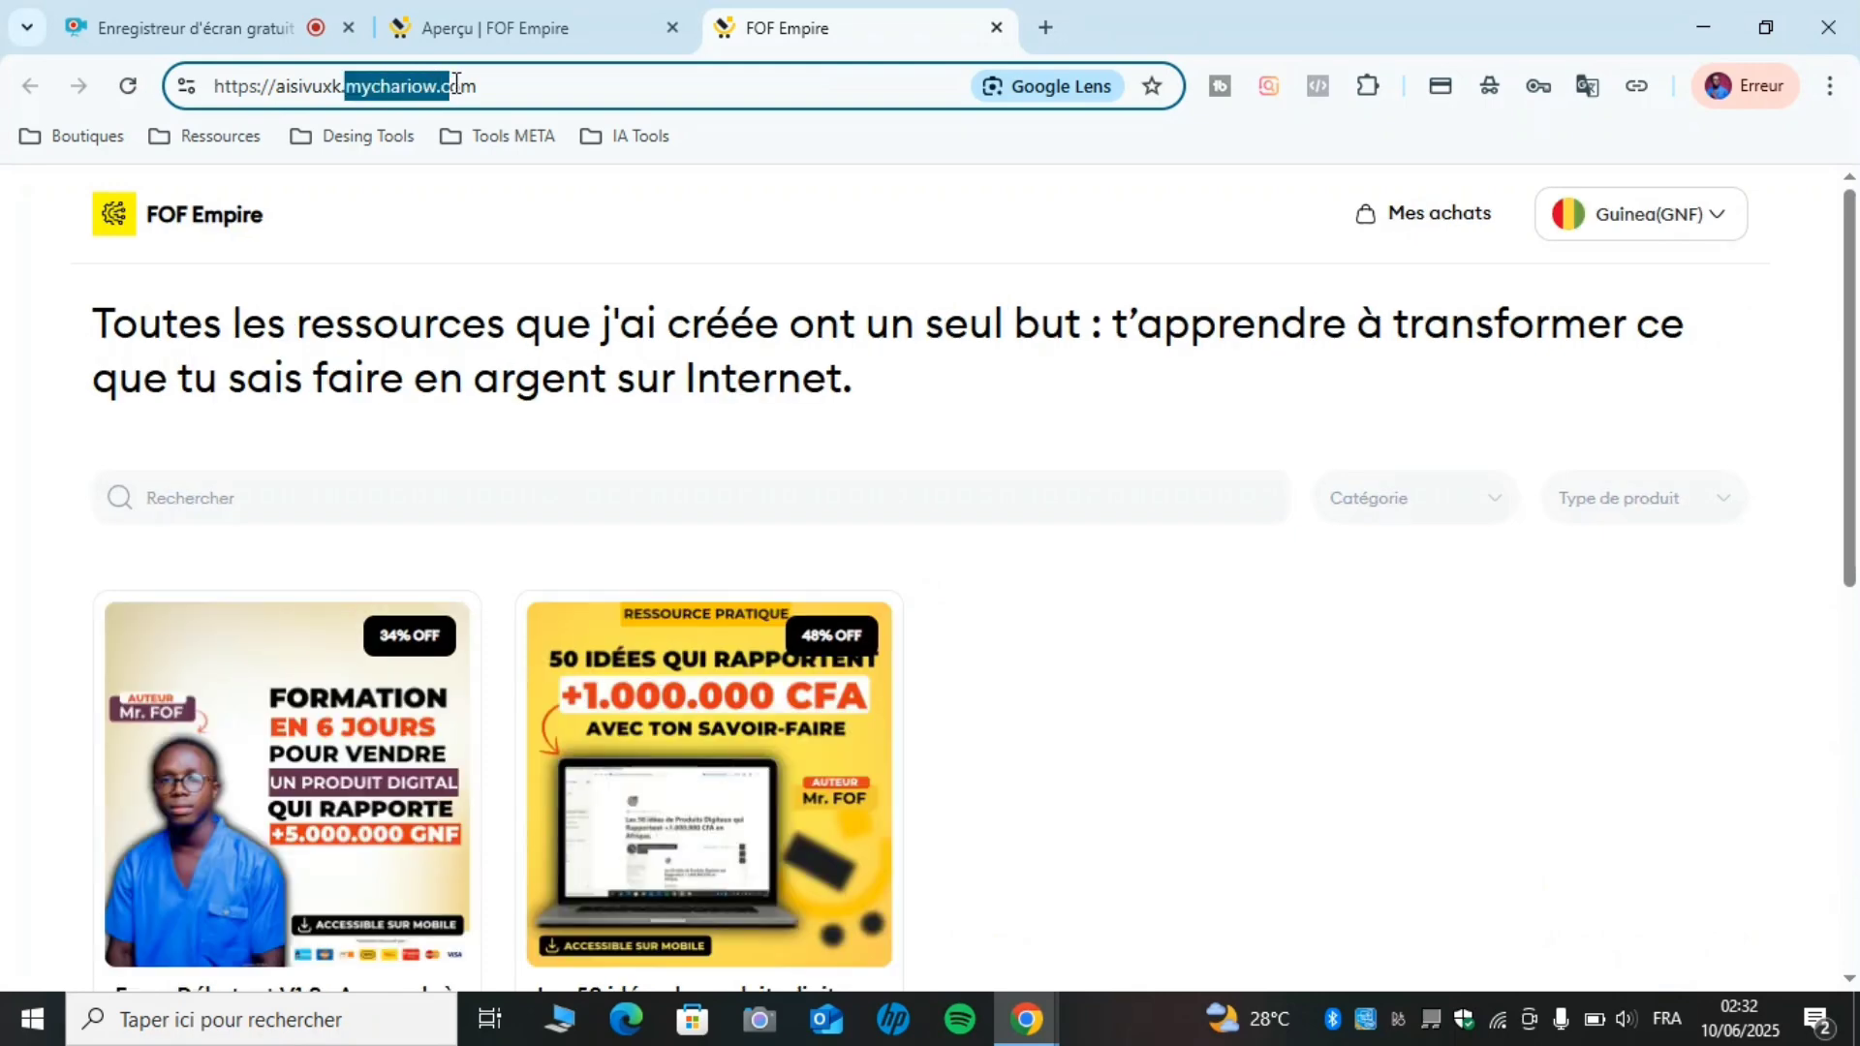
{"action": "triple_click", "coordinate": [298, 96]}
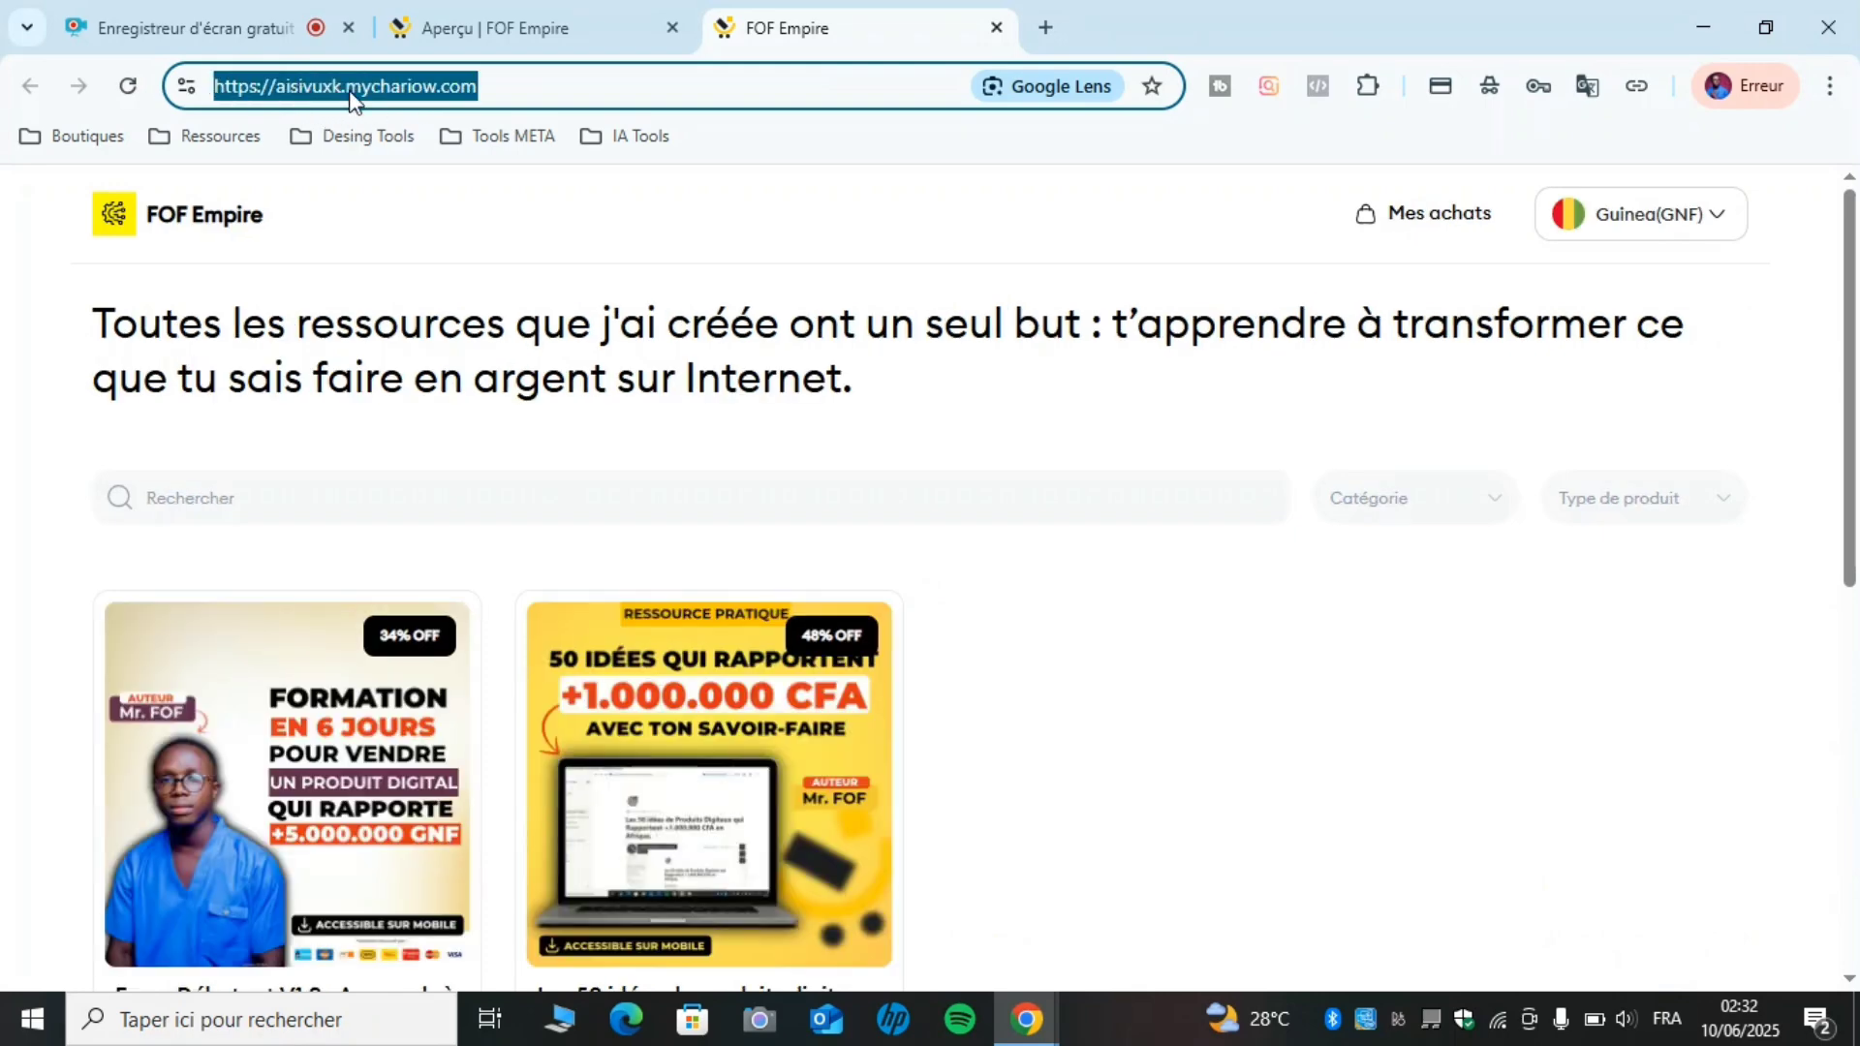
{"action": "left_click", "coordinate": [659, 223]}
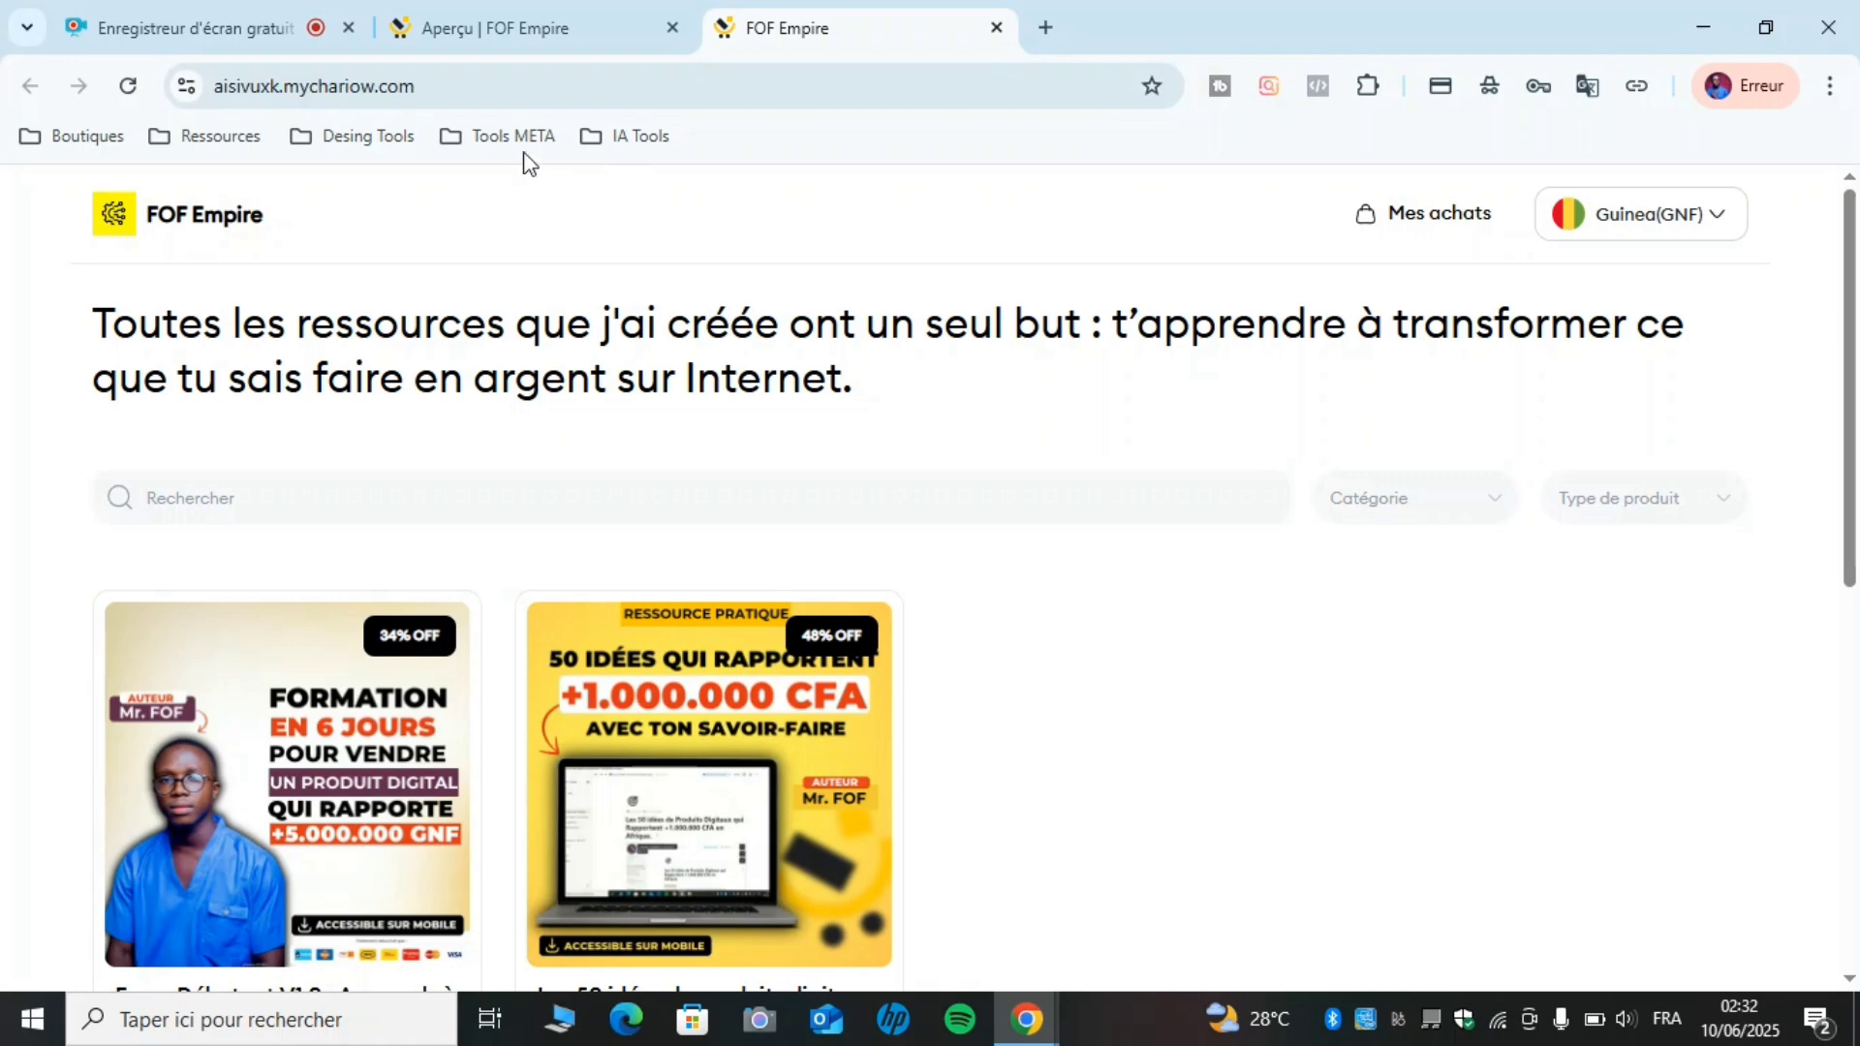
{"action": "left_click", "coordinate": [436, 83]}
{"action": "double_click", "coordinate": [457, 85]}
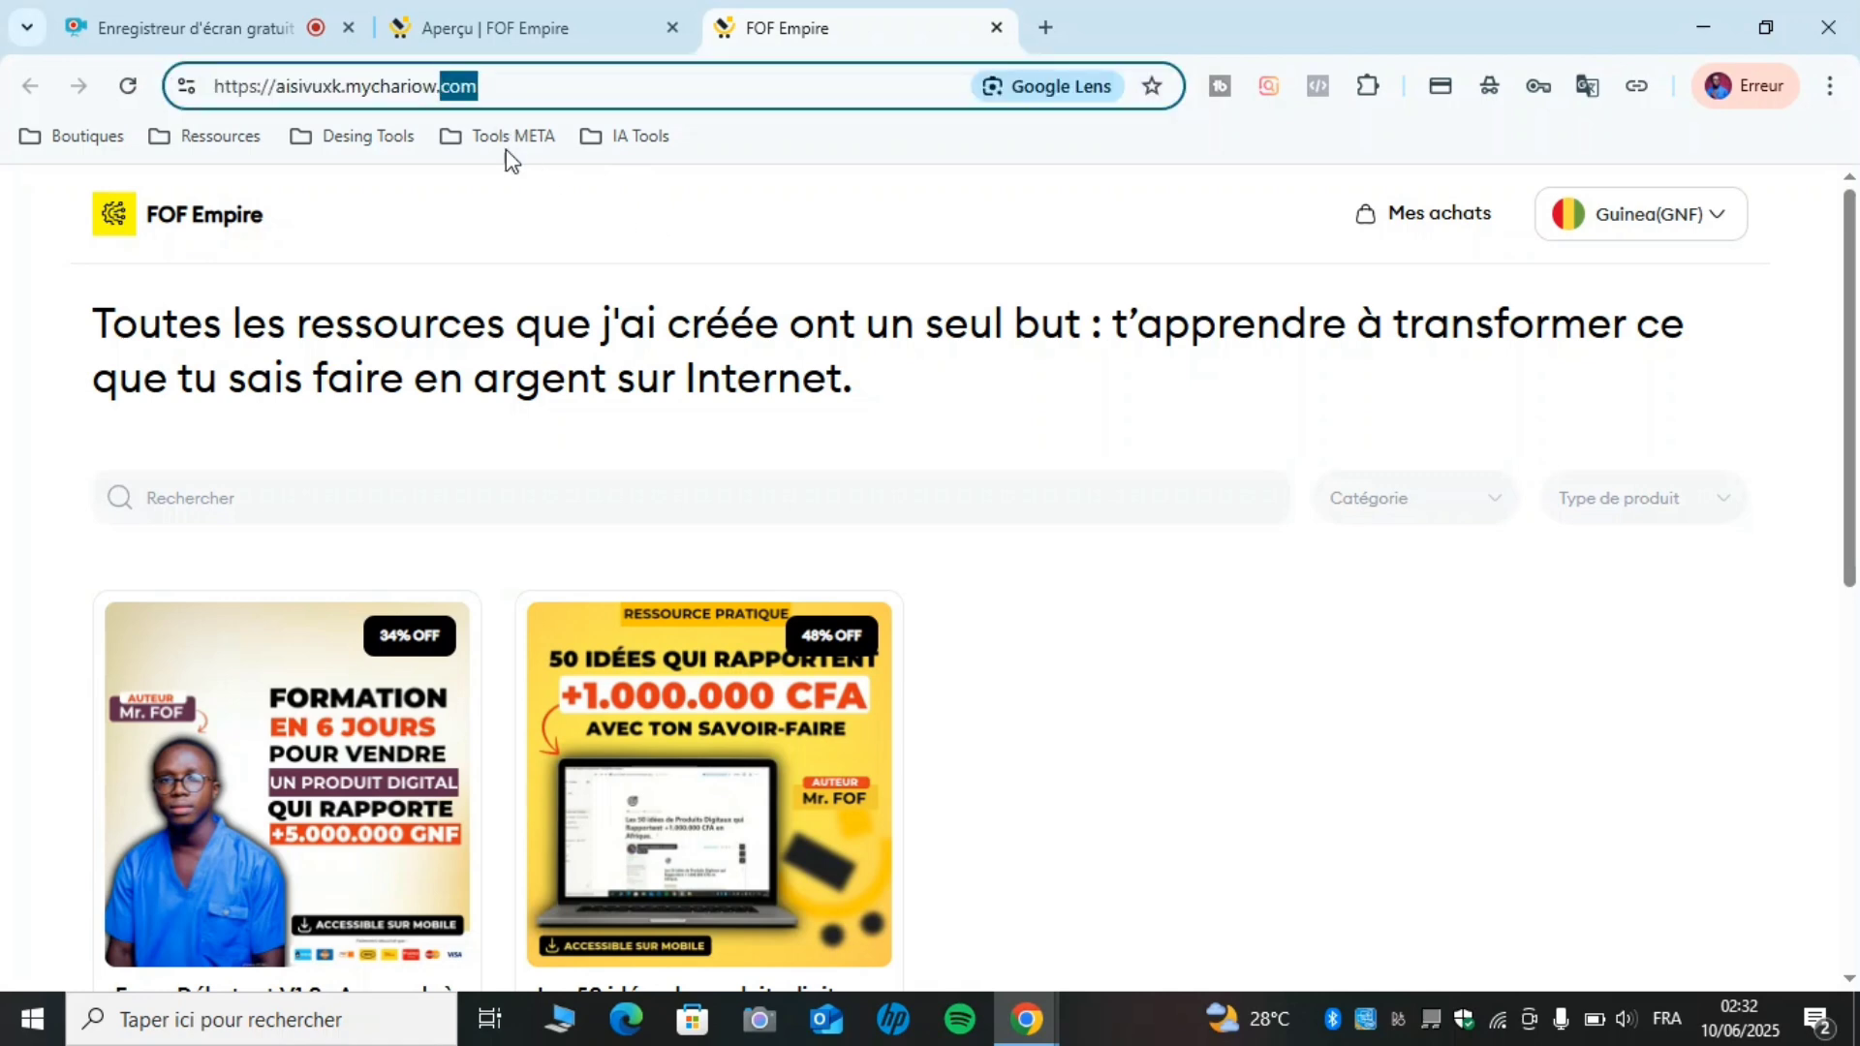
{"action": "double_click", "coordinate": [380, 85]}
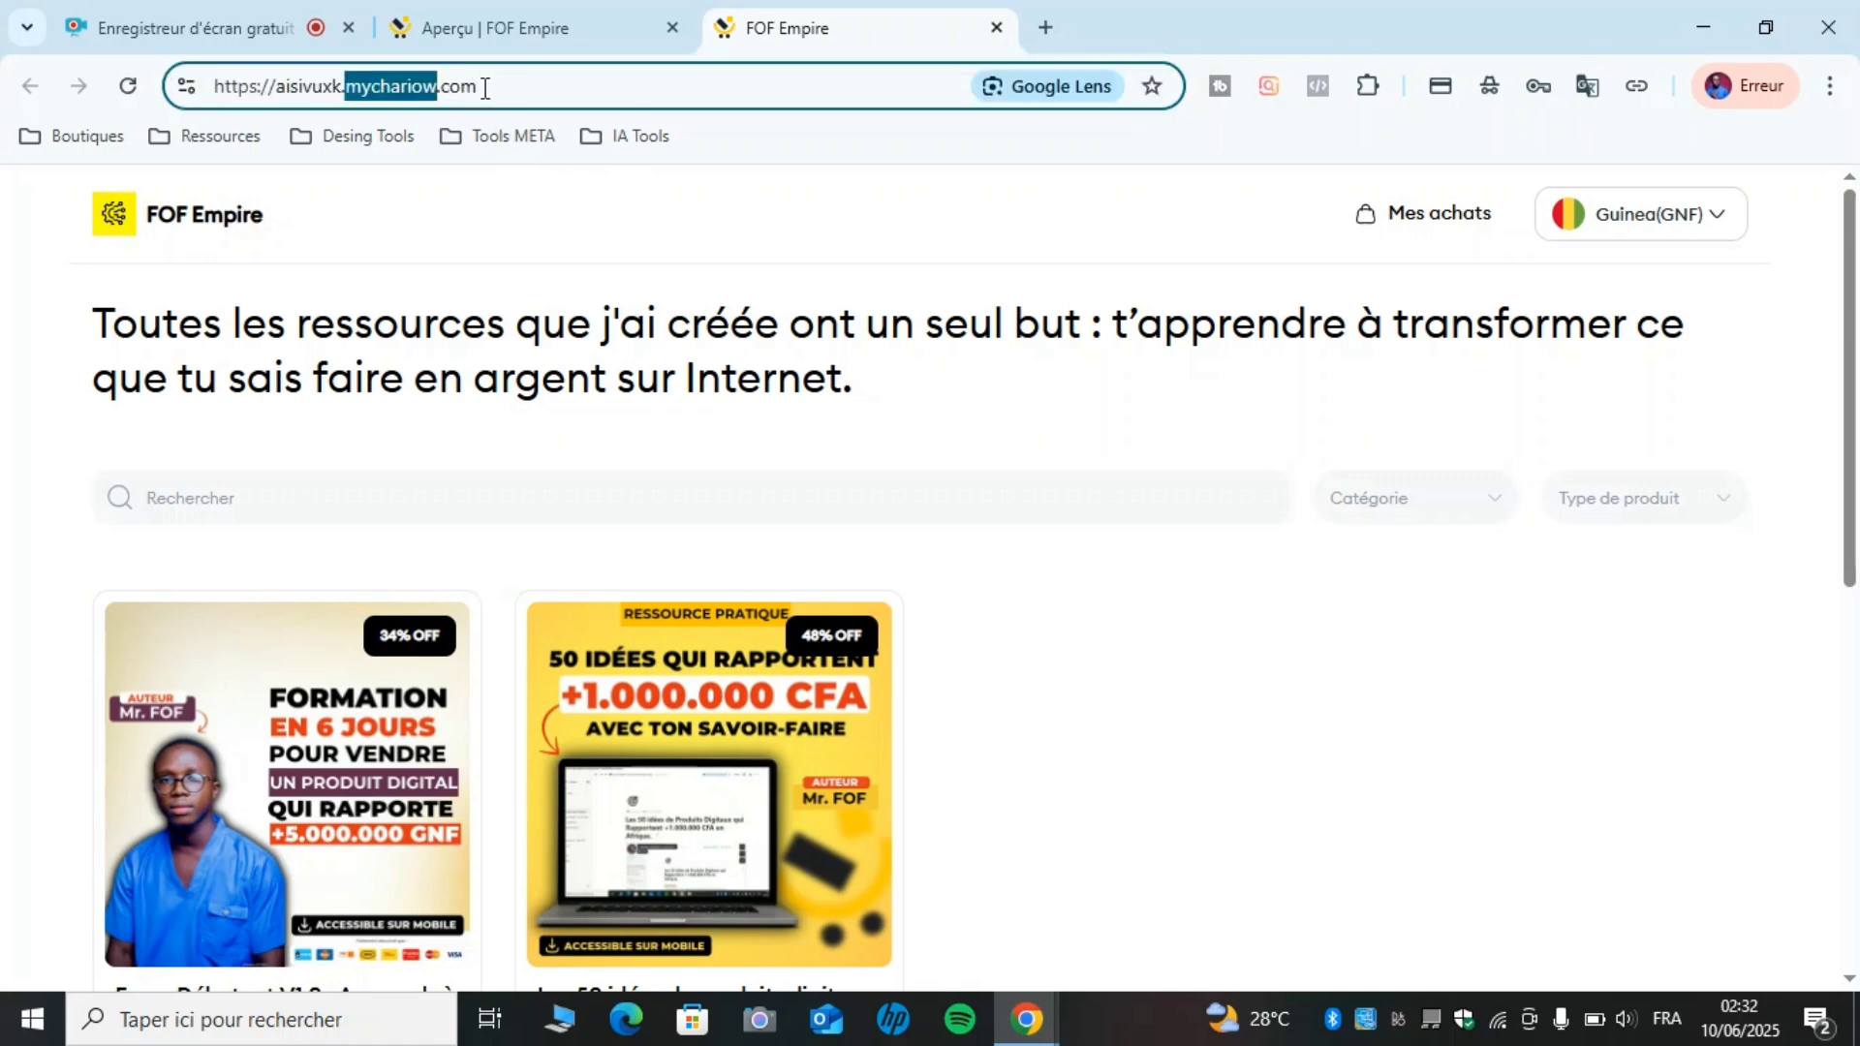
{"action": "left_click_drag", "start_coordinate": [485, 88], "coordinate": [240, 89]}
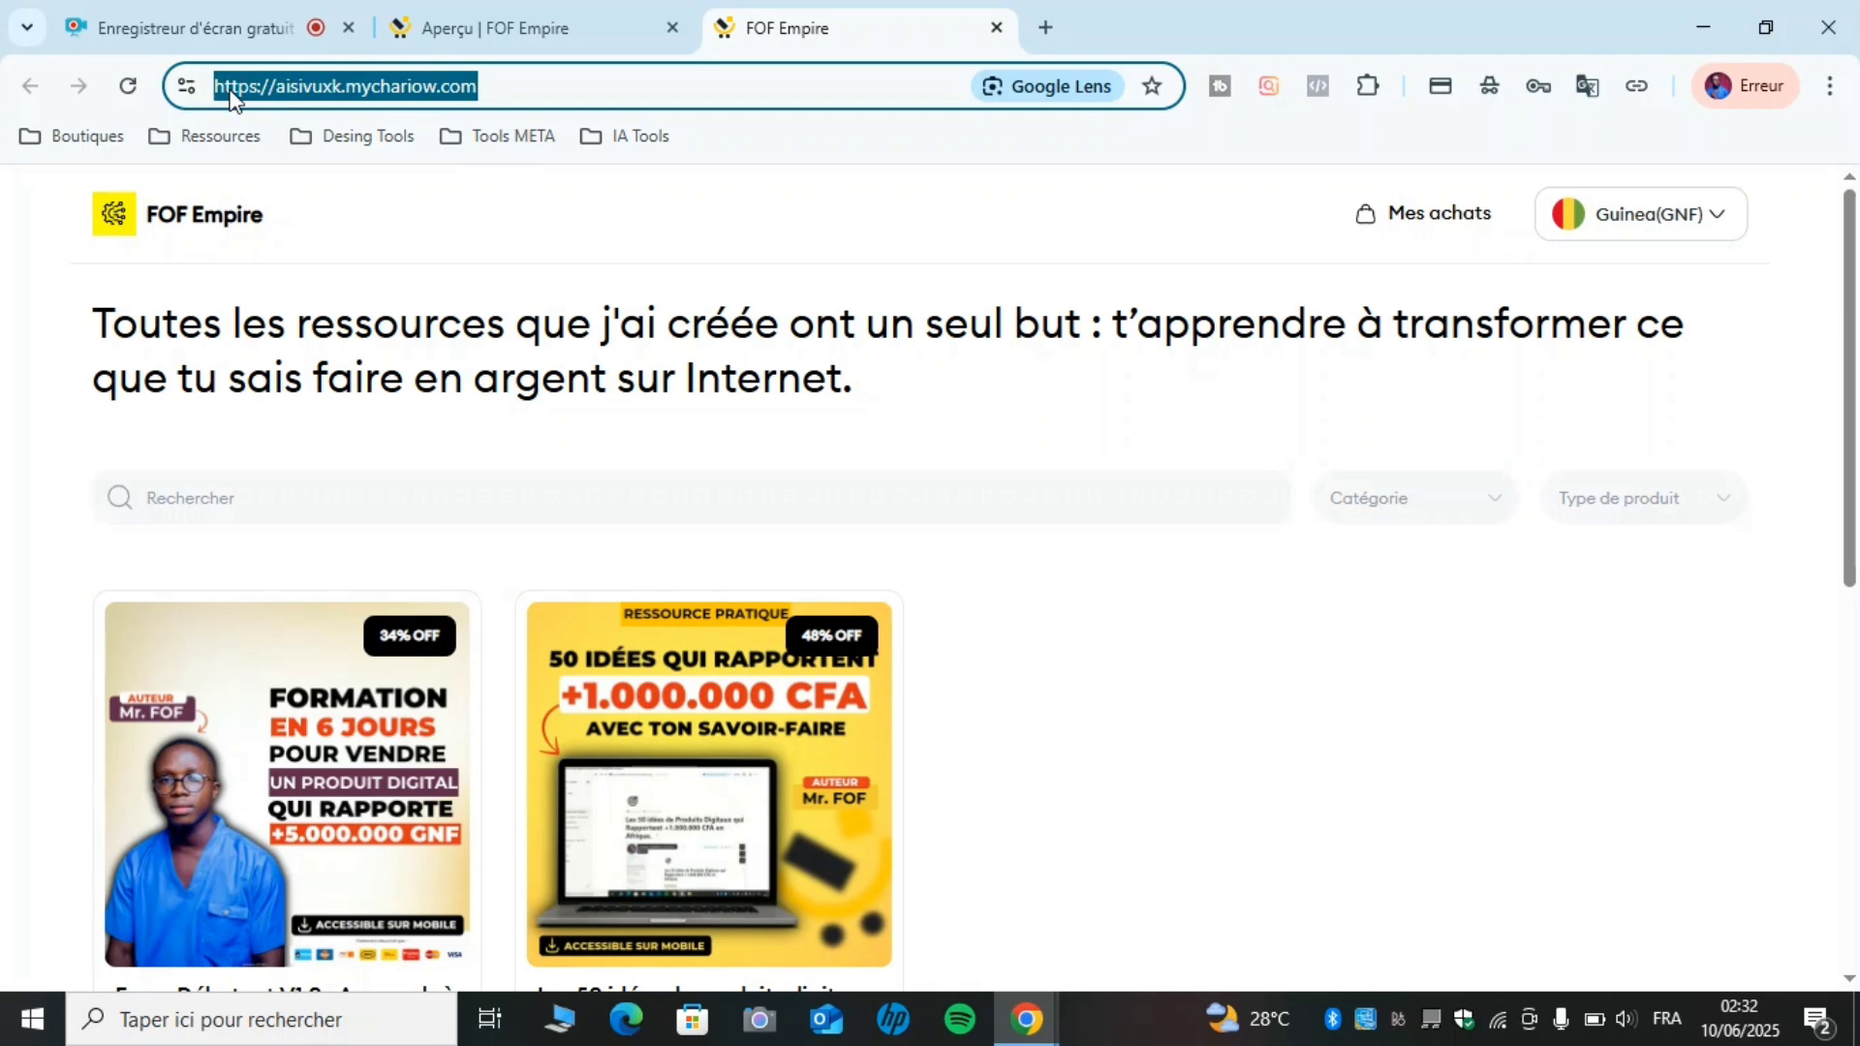
{"action": "left_click", "coordinate": [485, 203]}
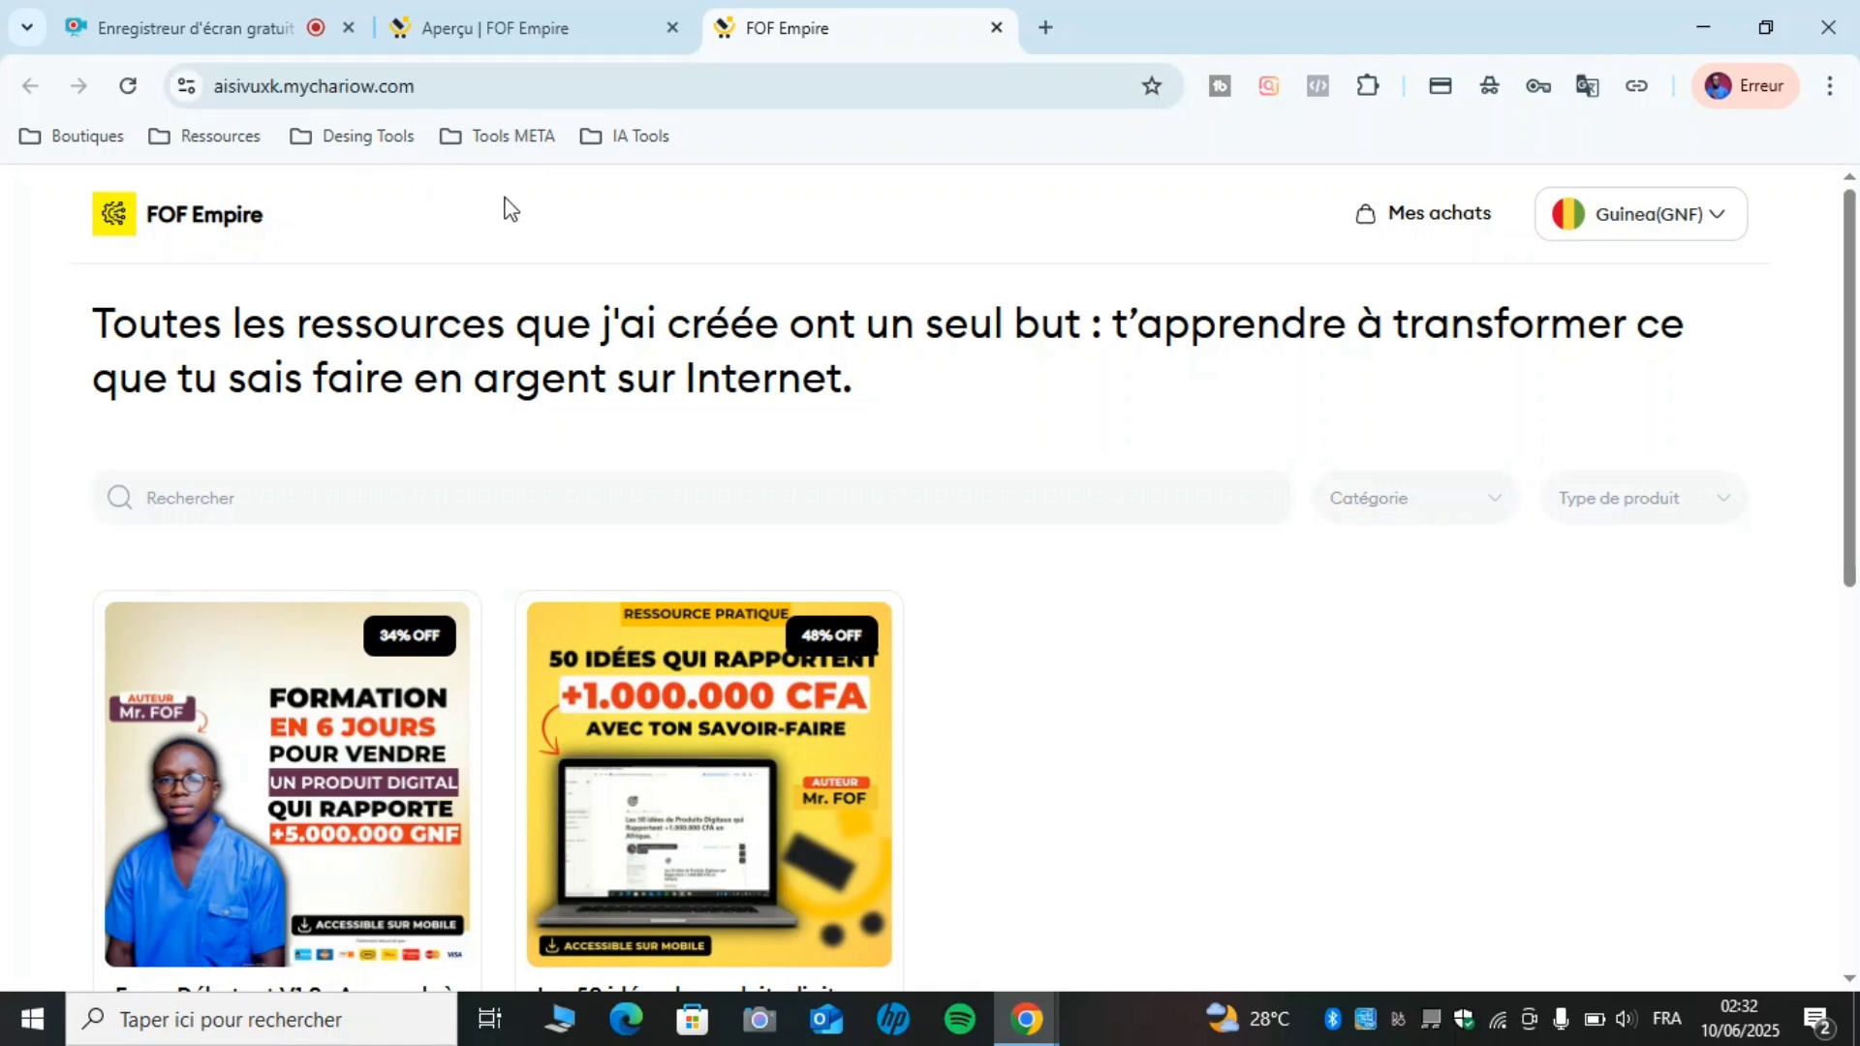
{"action": "left_click", "coordinate": [538, 27]}
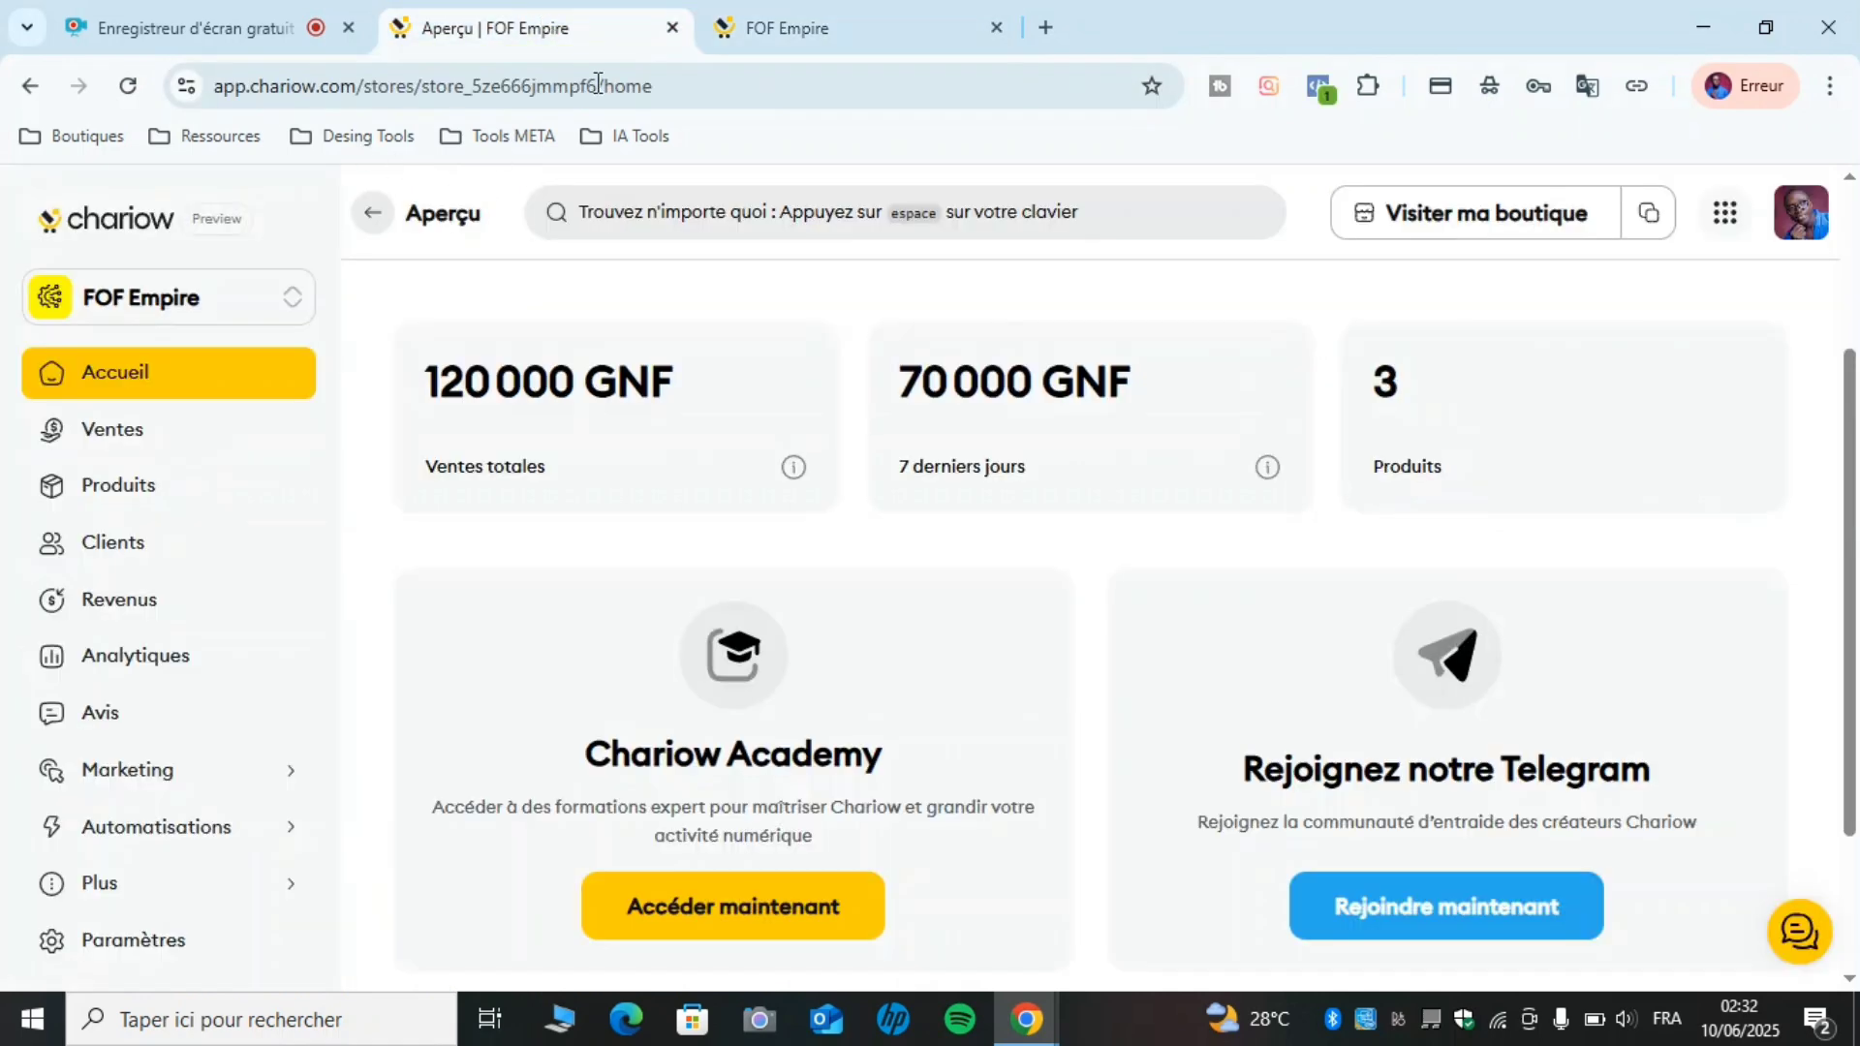
{"action": "left_click", "coordinate": [997, 27]}
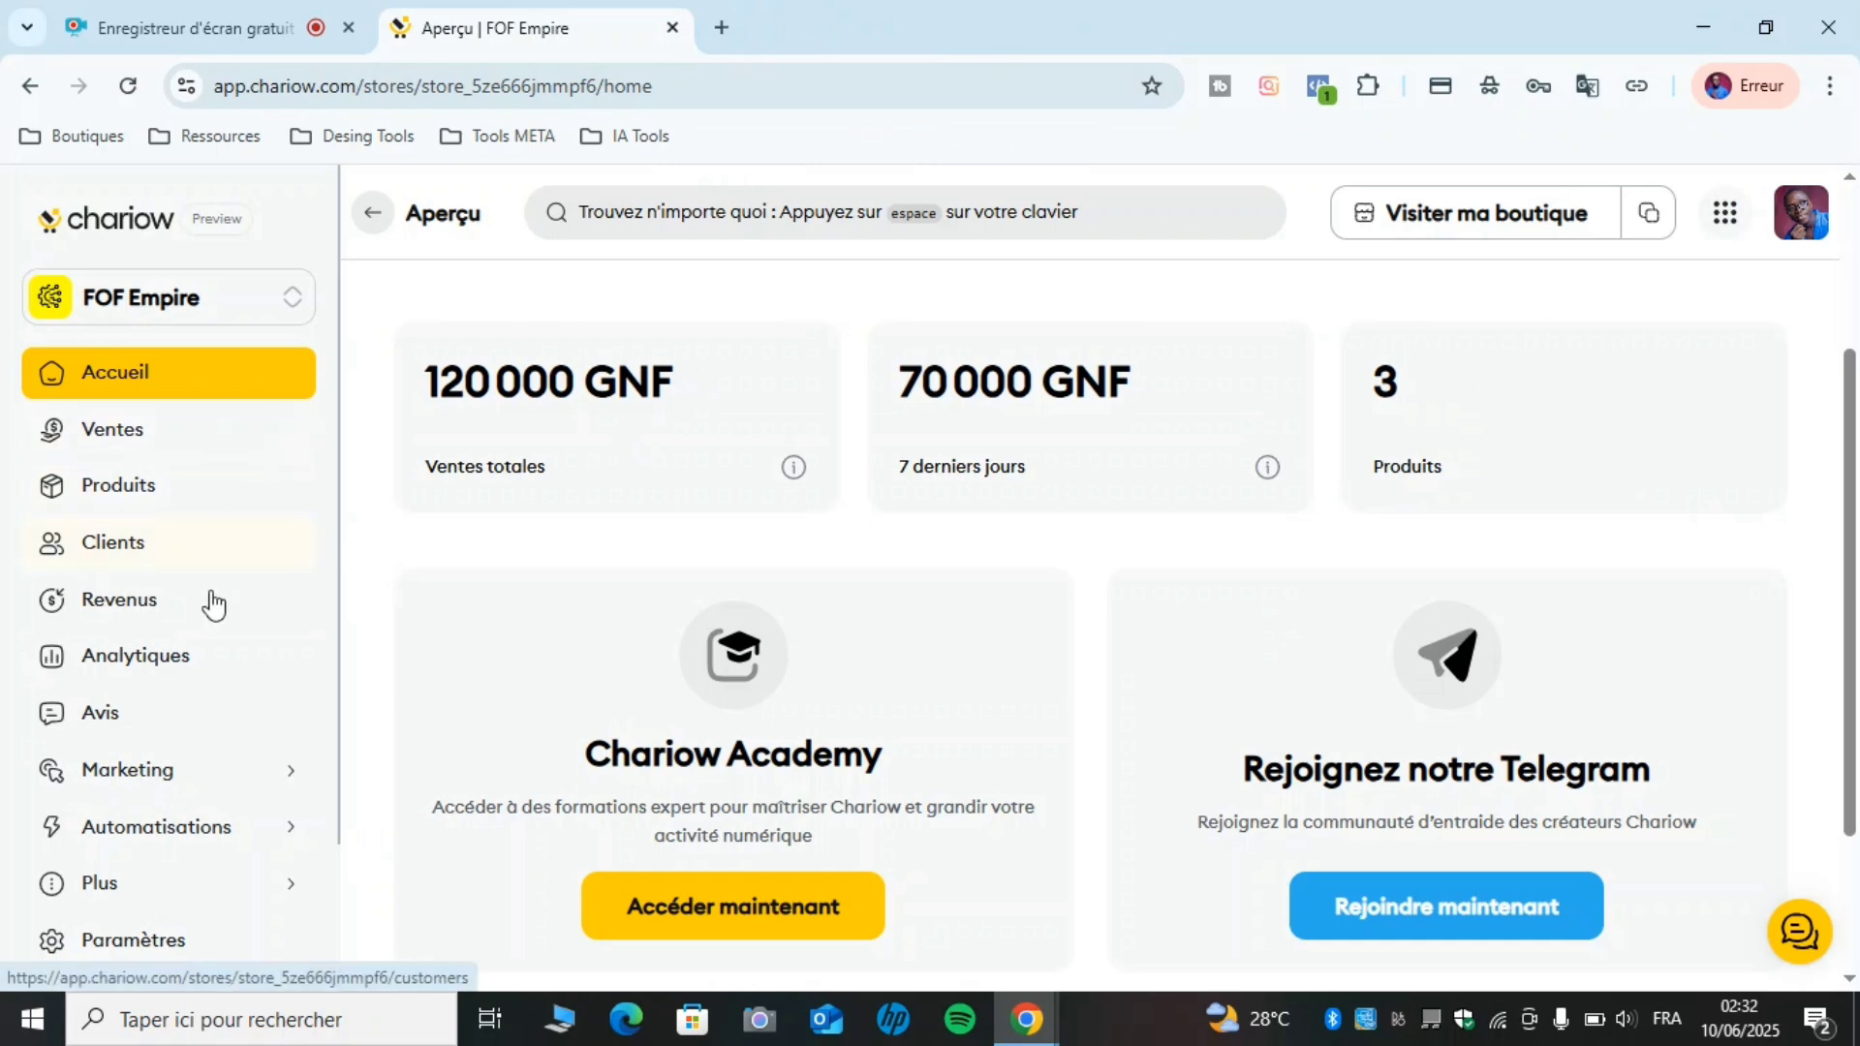
Open the store's domain name settings among the advanced settings.
{"action": "scroll", "coordinate": [182, 679], "scroll_direction": "down", "scroll_amount": 2}
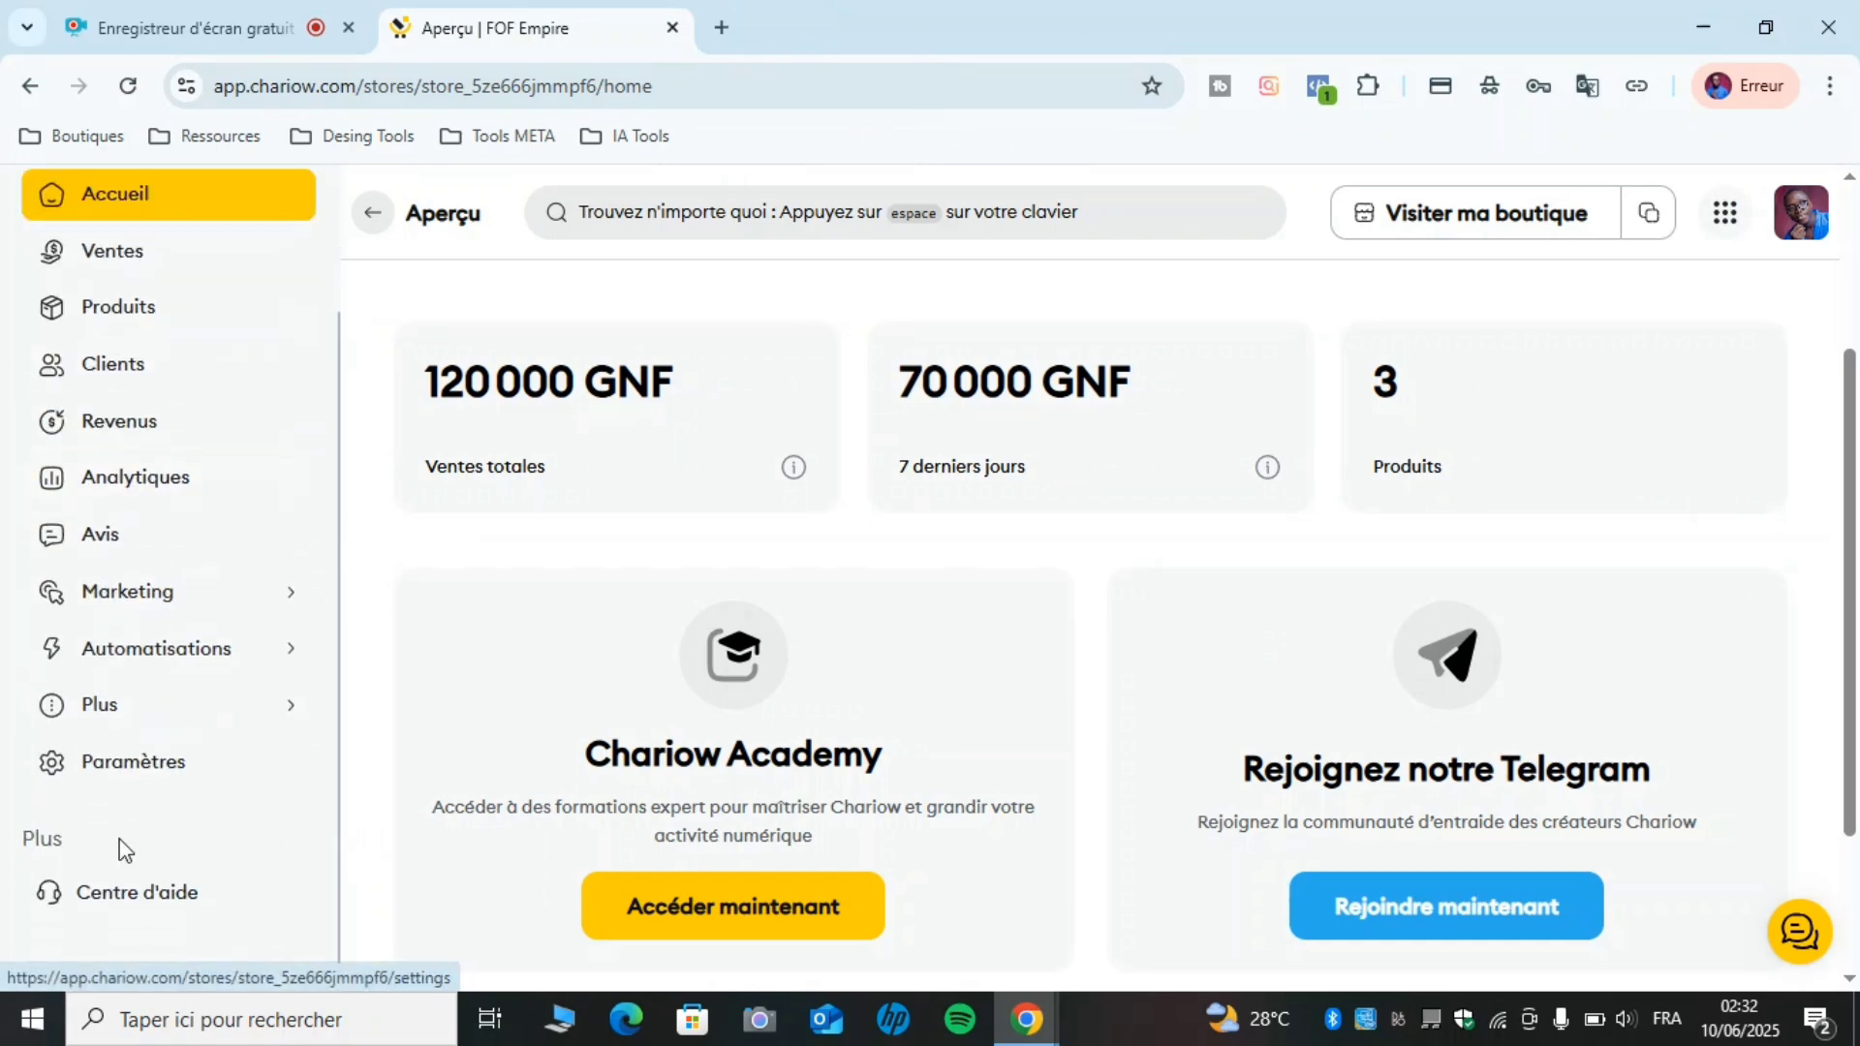
{"action": "left_click", "coordinate": [155, 772]}
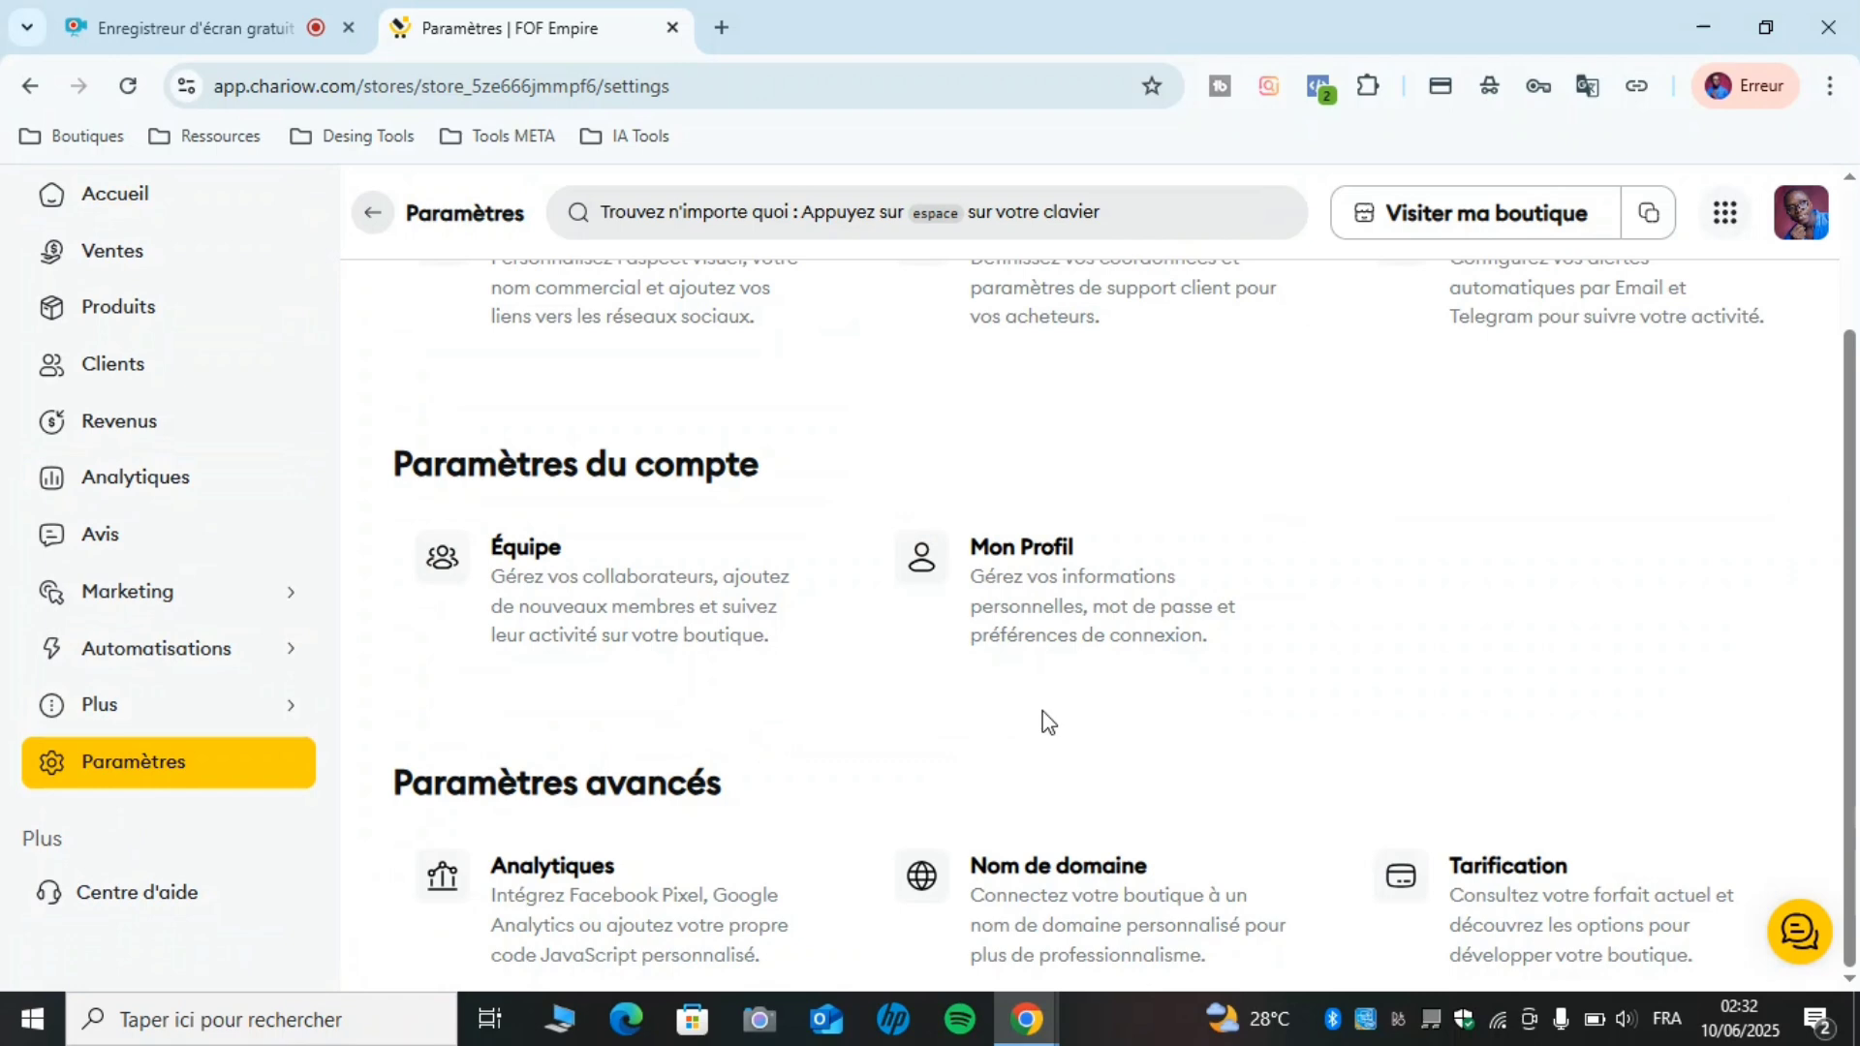
{"action": "left_click", "coordinate": [1044, 891]}
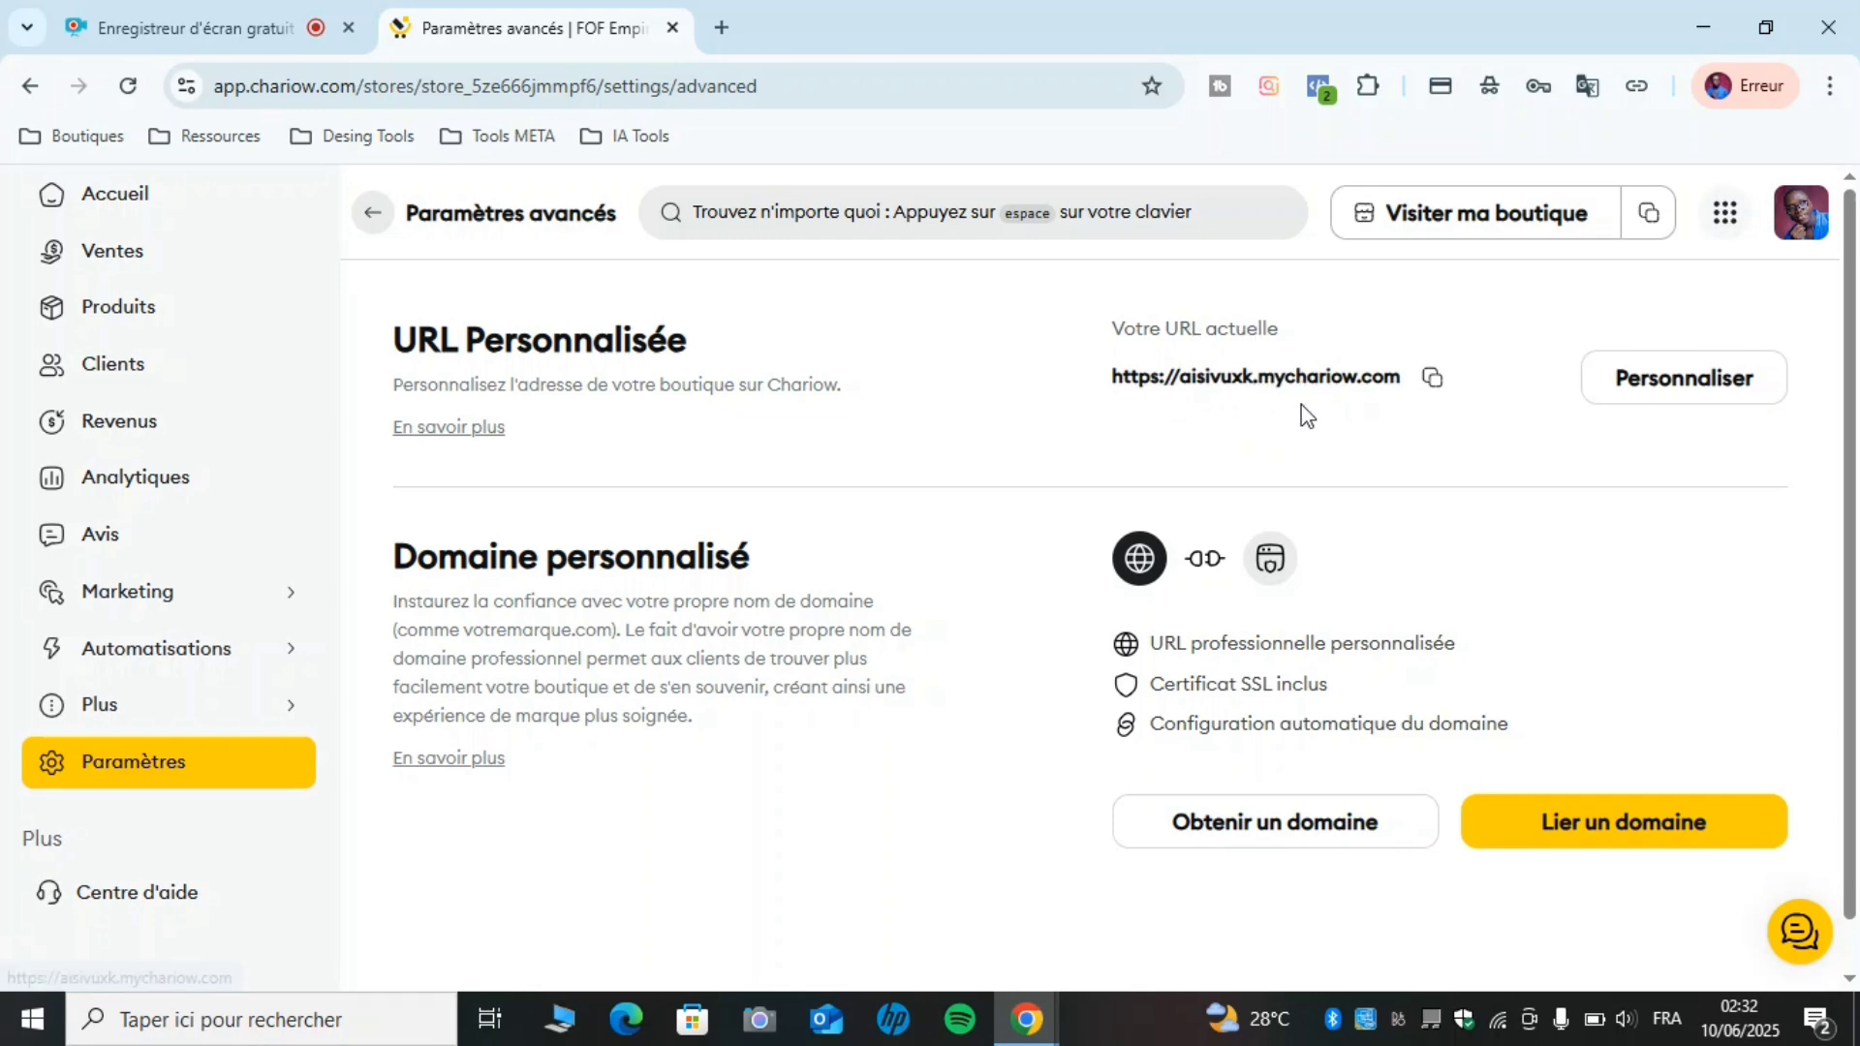
Examine the mychariow.com suffix in the store URL customization form, and leave the form without saving.
{"action": "left_click", "coordinate": [1650, 405]}
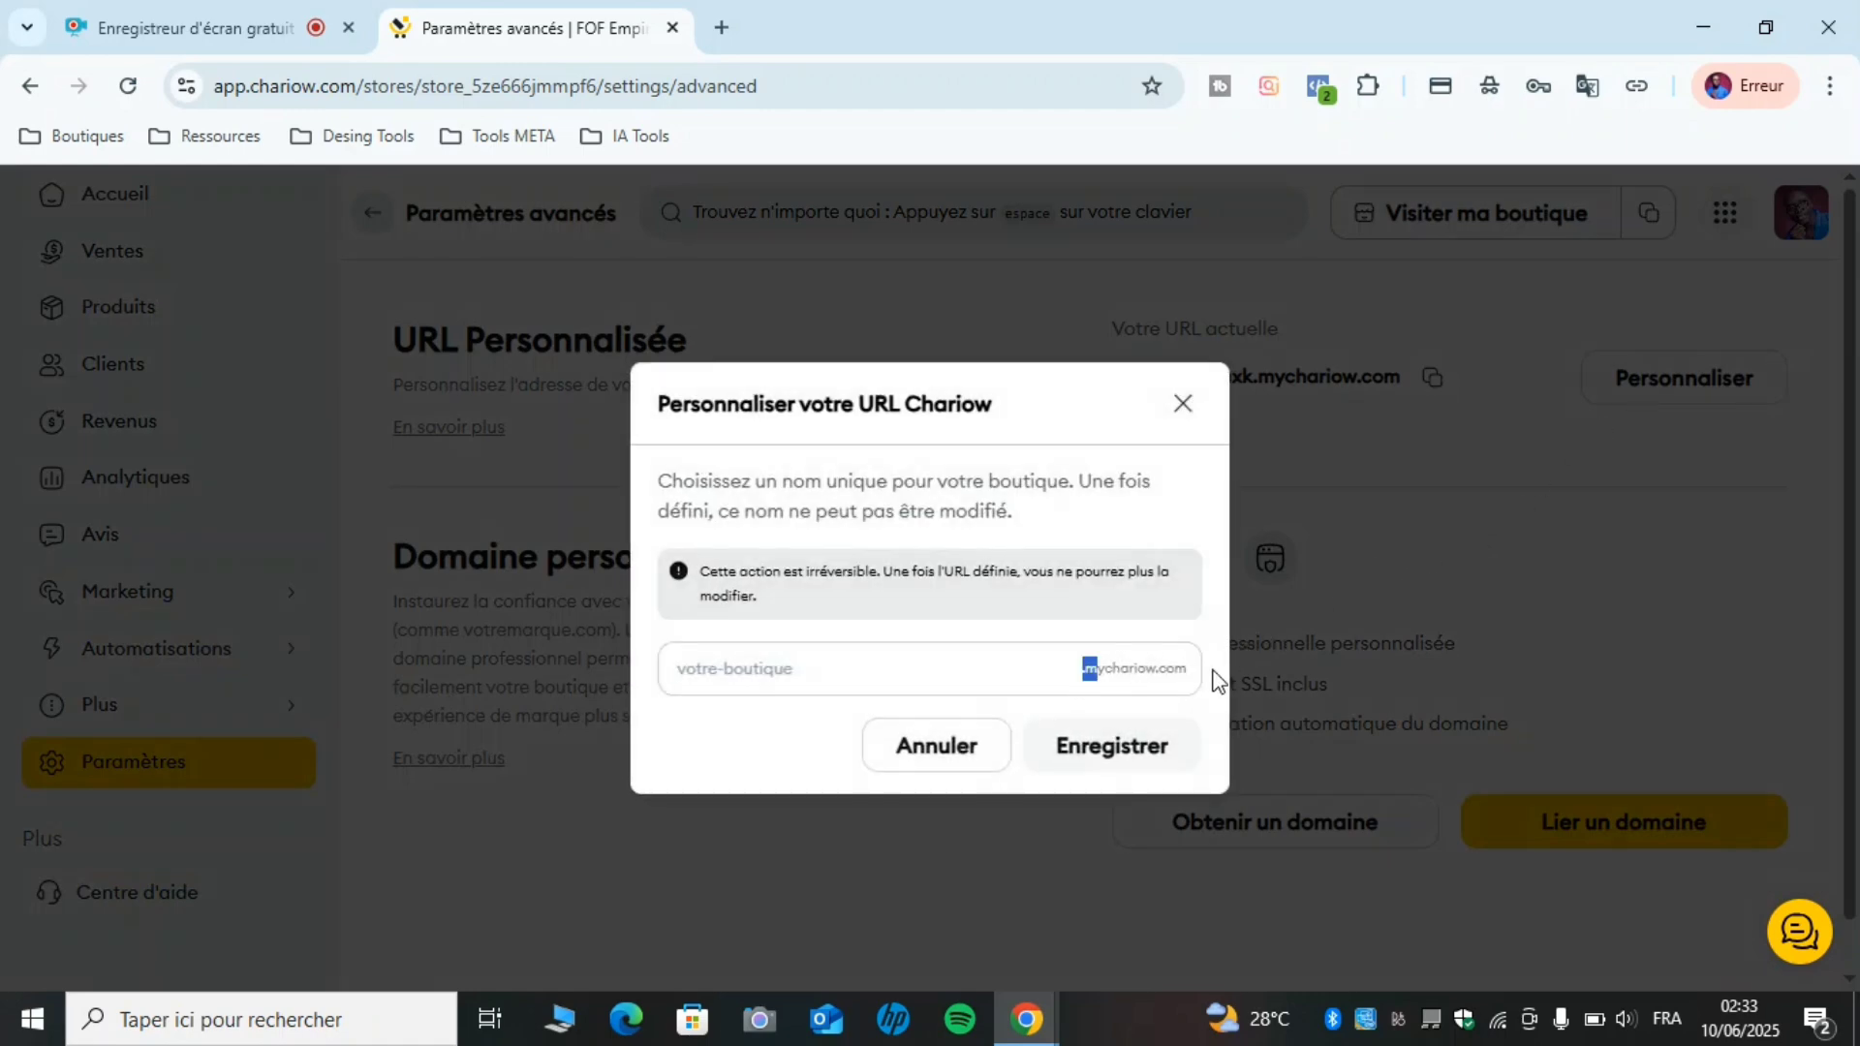
{"action": "left_click_drag", "start_coordinate": [1200, 668], "coordinate": [1046, 652]}
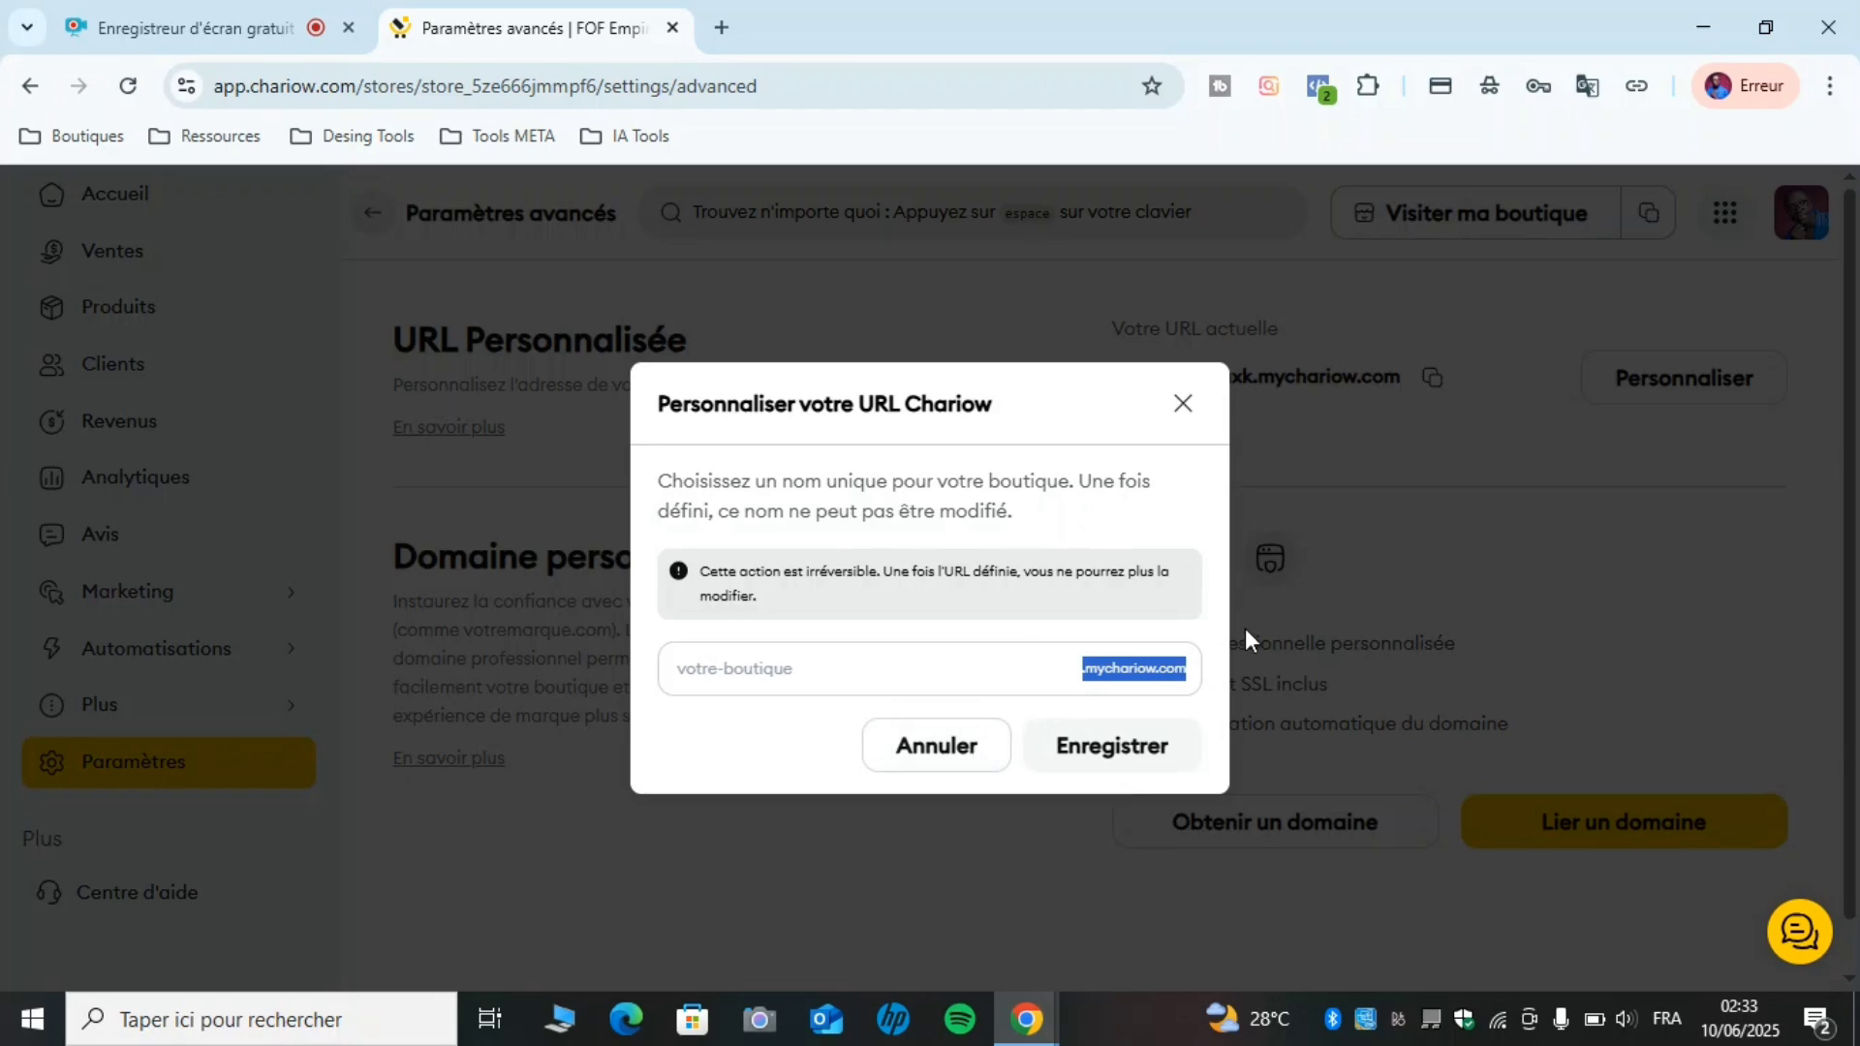
{"action": "left_click", "coordinate": [965, 755]}
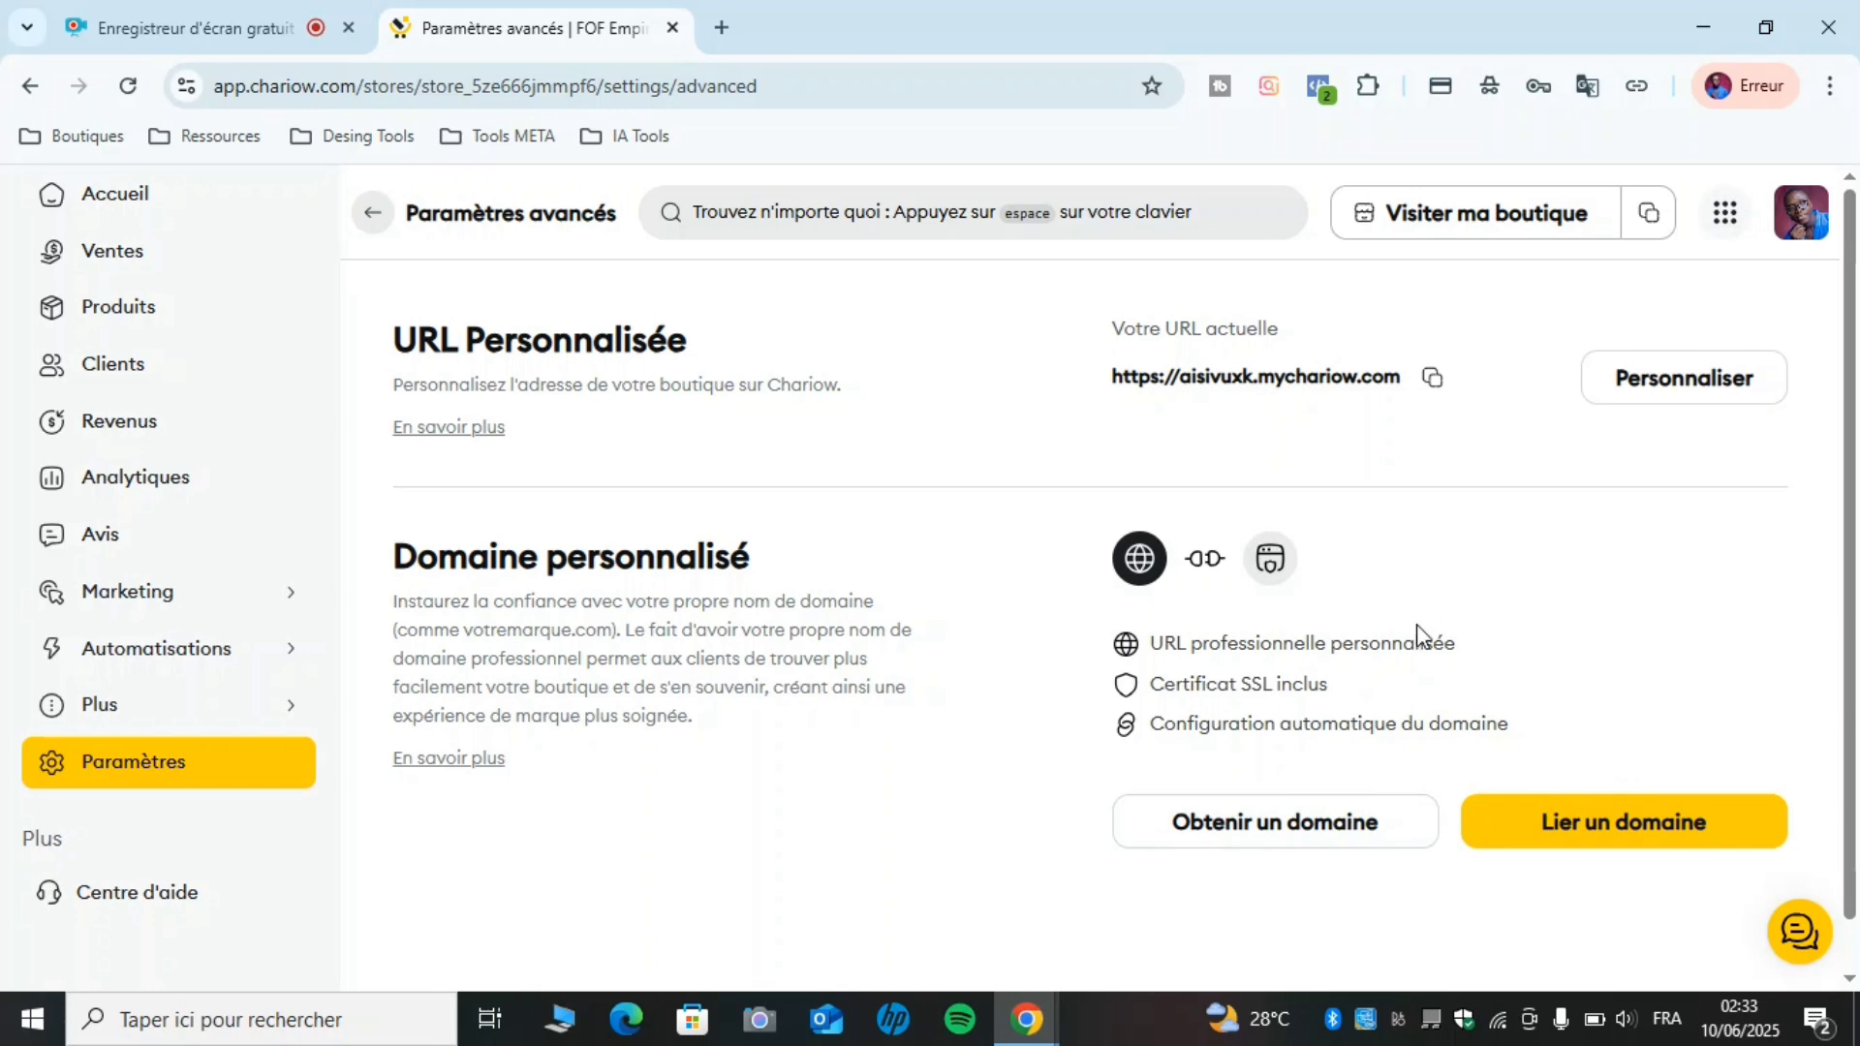
Bring up the list of providers for obtaining a domain and read the note about Chariow's affiliation with them.
{"action": "left_click", "coordinate": [1266, 837]}
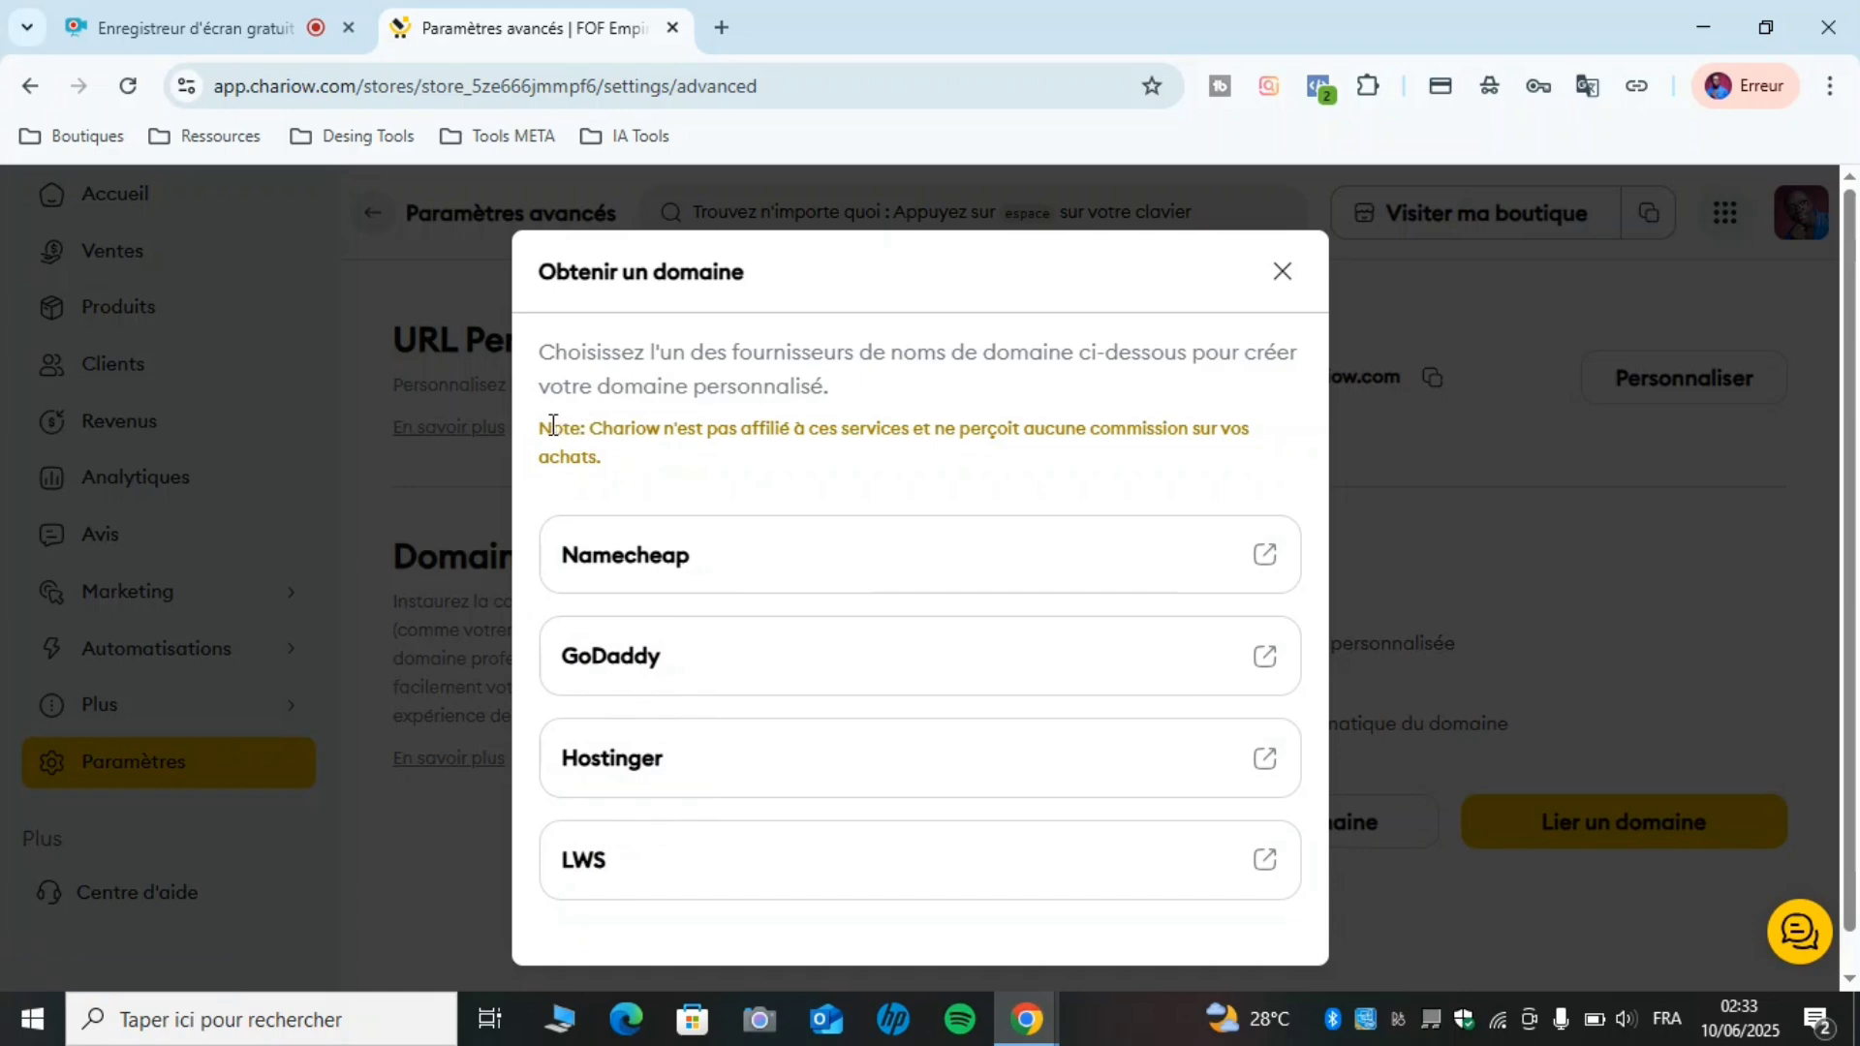
{"action": "left_click_drag", "start_coordinate": [550, 428], "coordinate": [844, 431]}
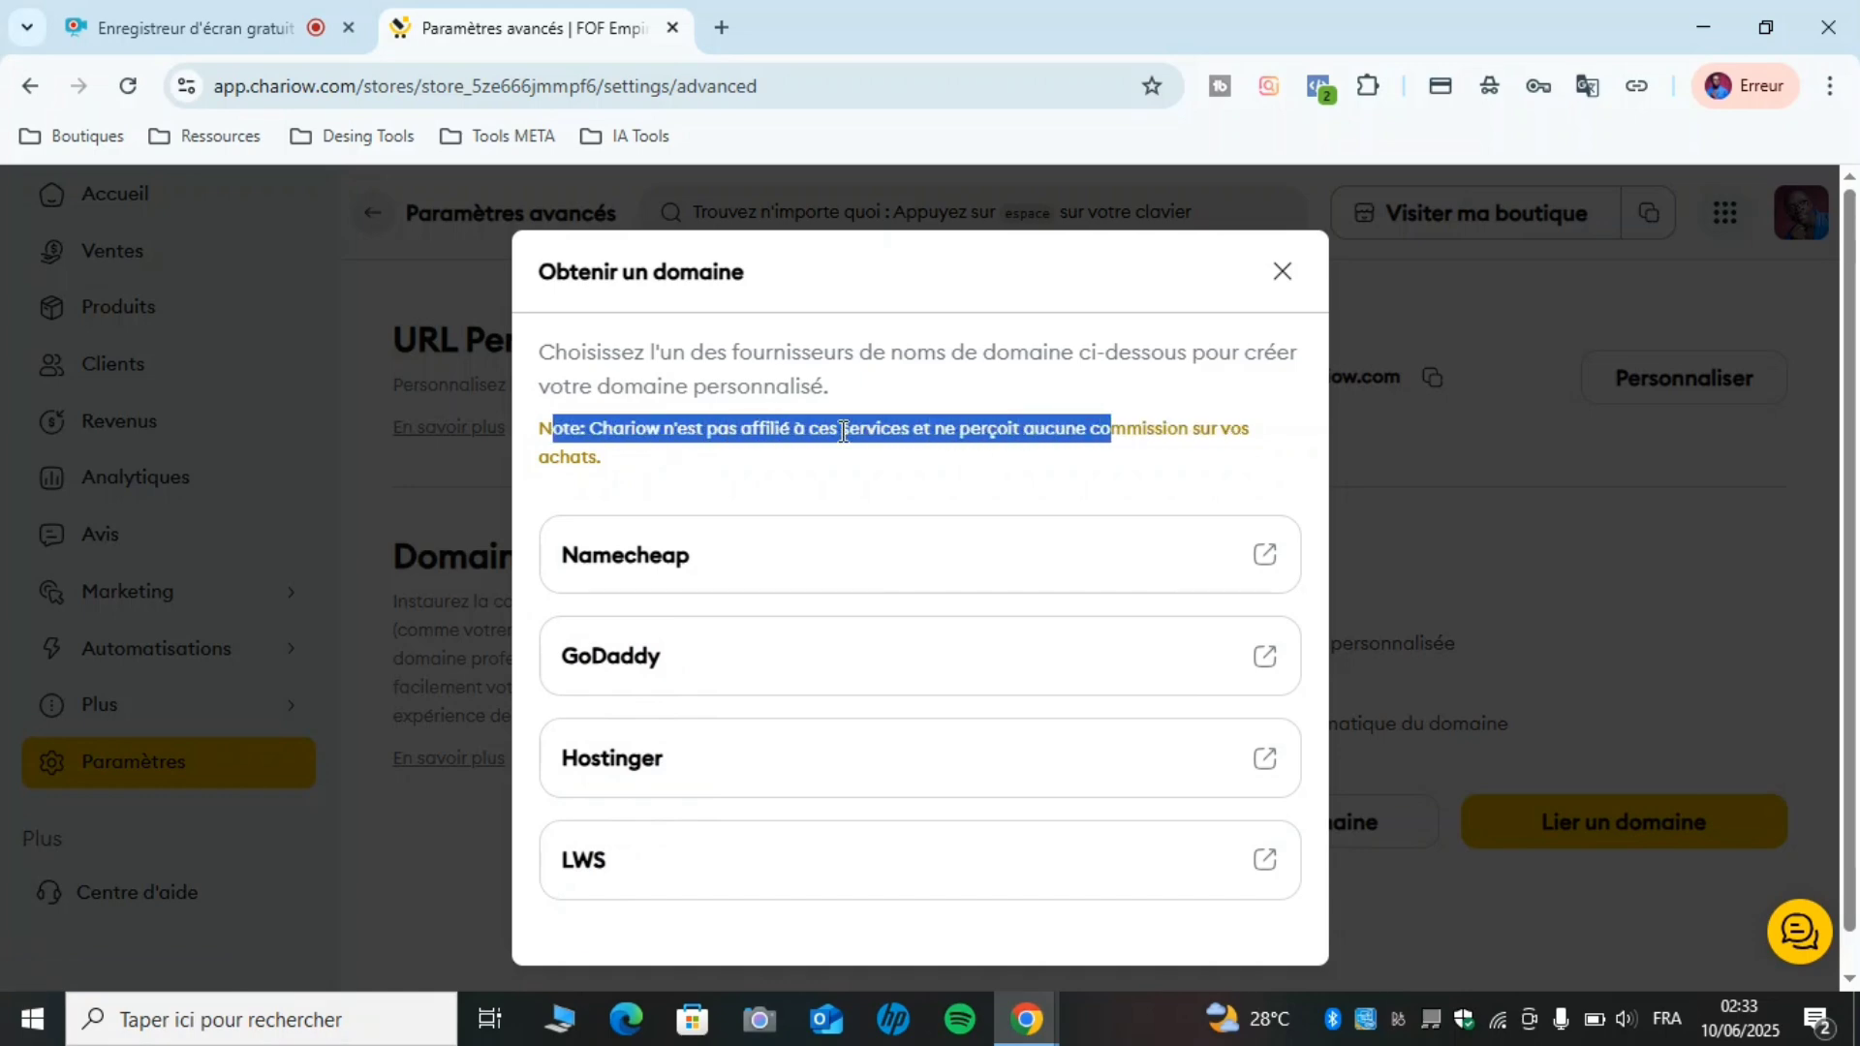
{"action": "left_click", "coordinate": [599, 456]}
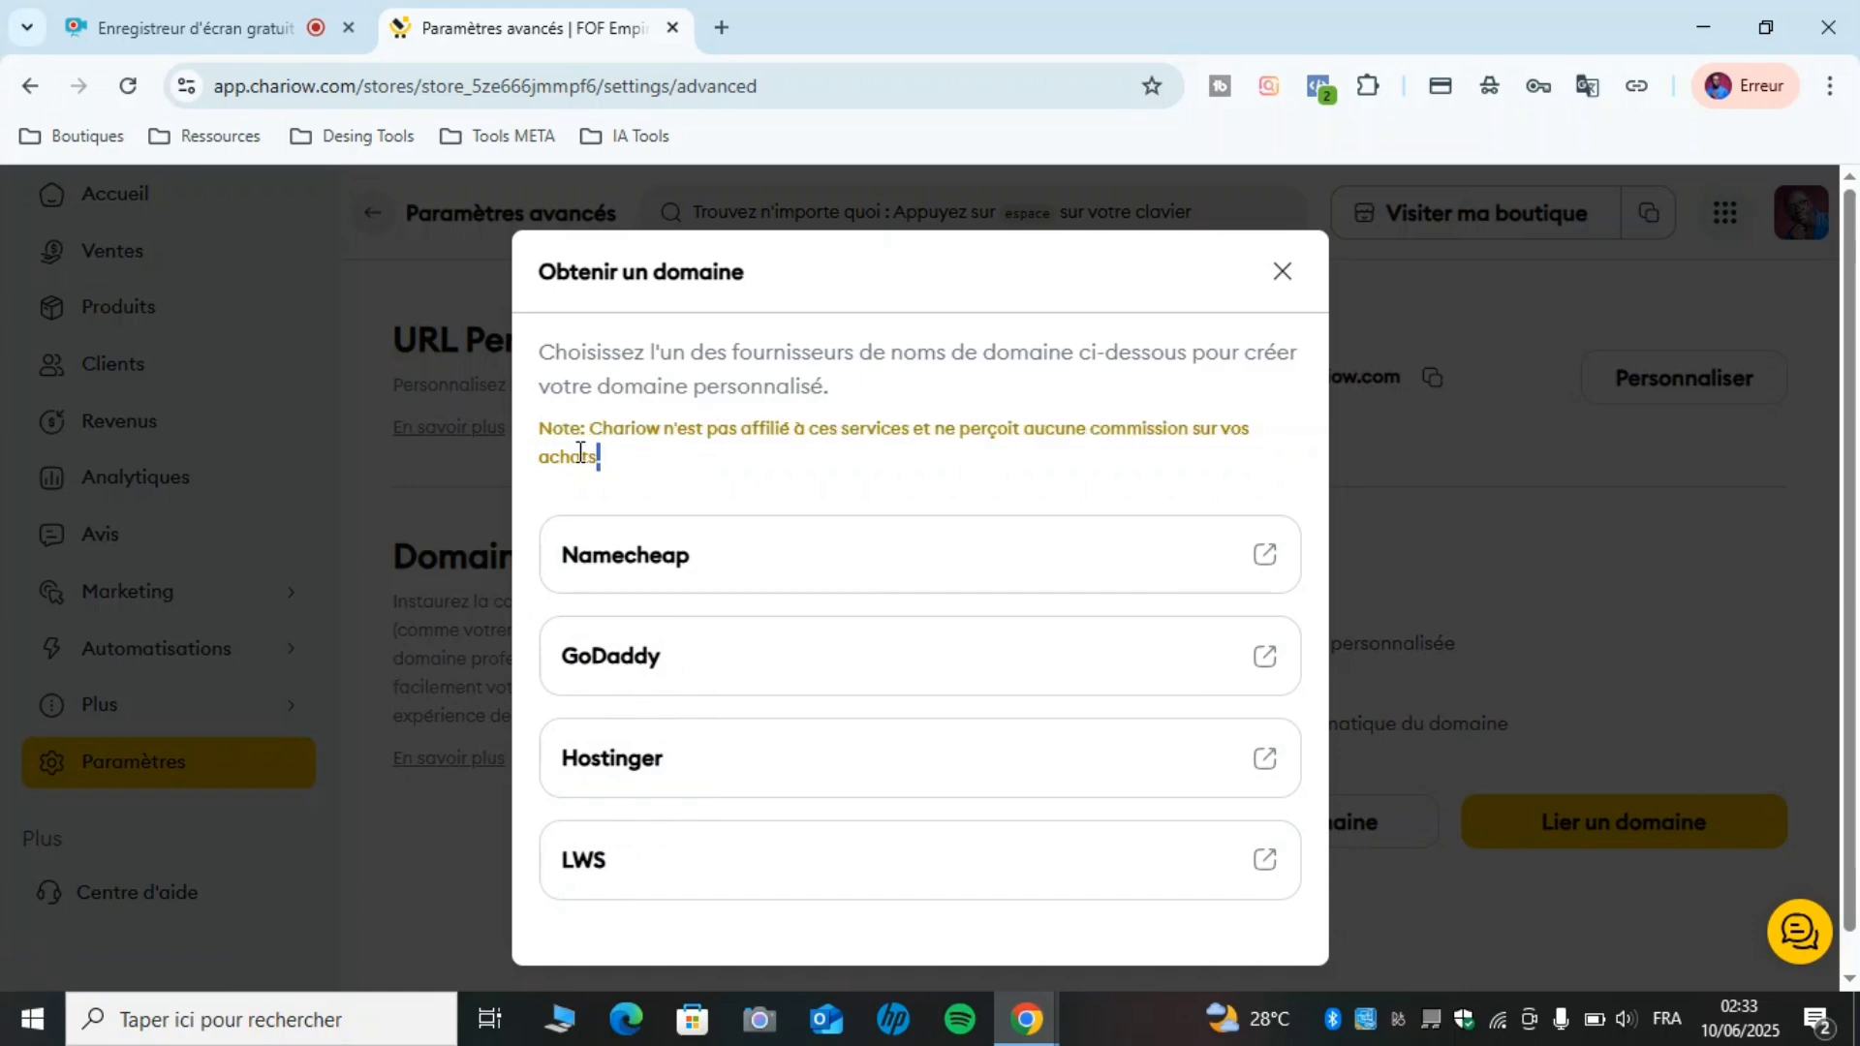
{"action": "double_click", "coordinate": [580, 454]}
{"action": "left_click", "coordinate": [608, 463]}
Open the website of the domain provider LWS and accept its cookies.
{"action": "left_click", "coordinate": [845, 861]}
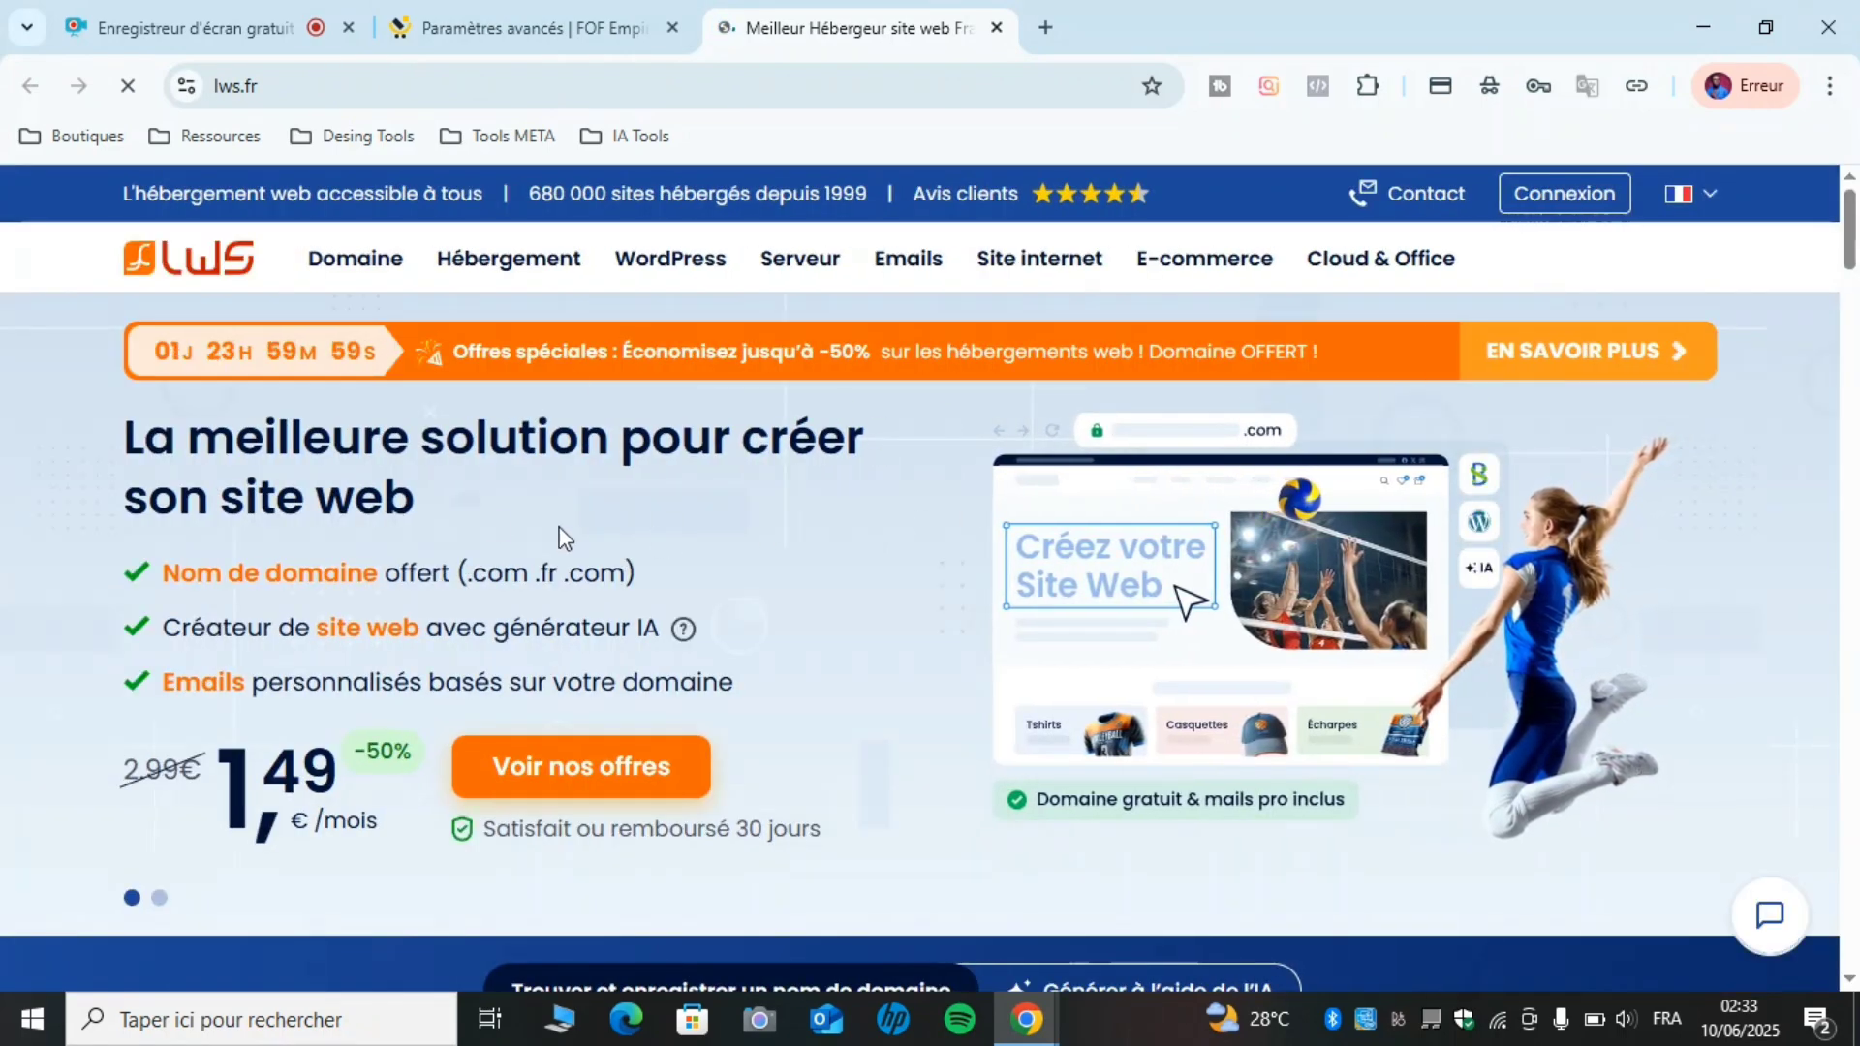
{"action": "scroll", "coordinate": [492, 521], "scroll_direction": "down", "scroll_amount": 1}
{"action": "scroll", "coordinate": [492, 521], "scroll_direction": "down", "scroll_amount": 3}
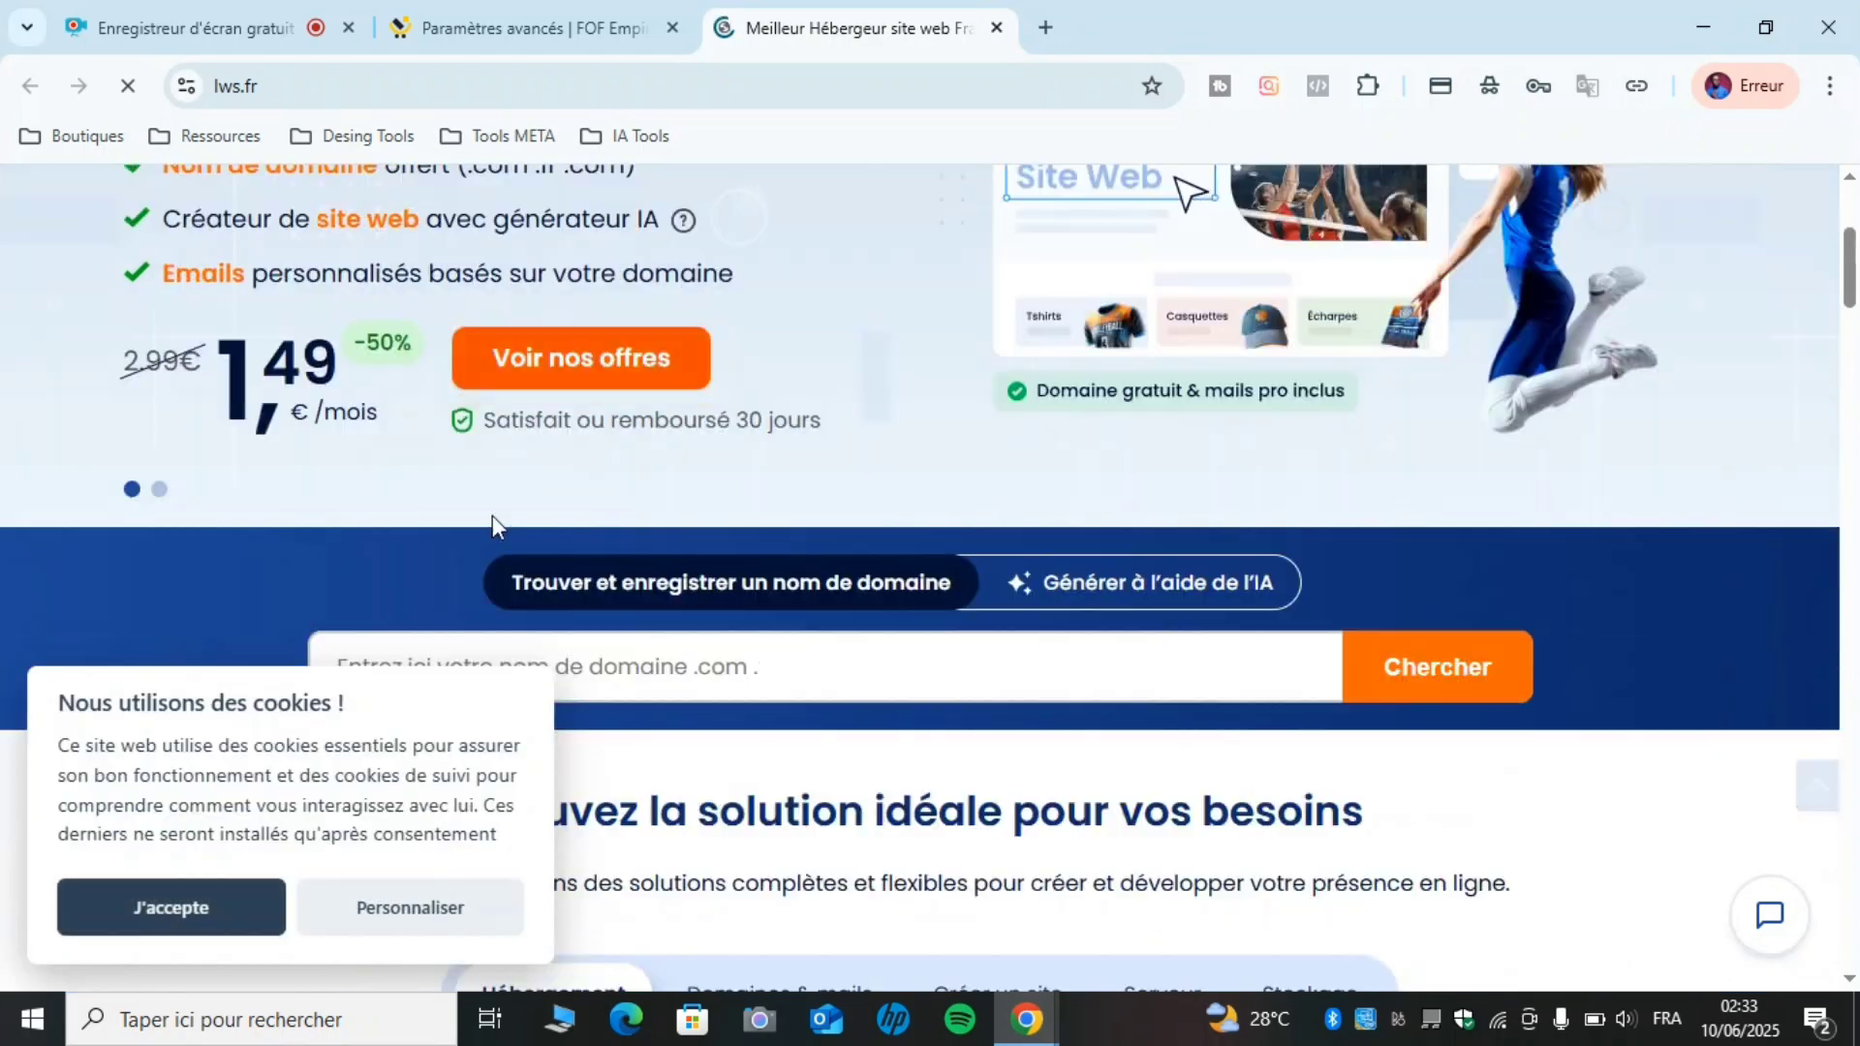
{"action": "scroll", "coordinate": [492, 515], "scroll_direction": "up", "scroll_amount": 4}
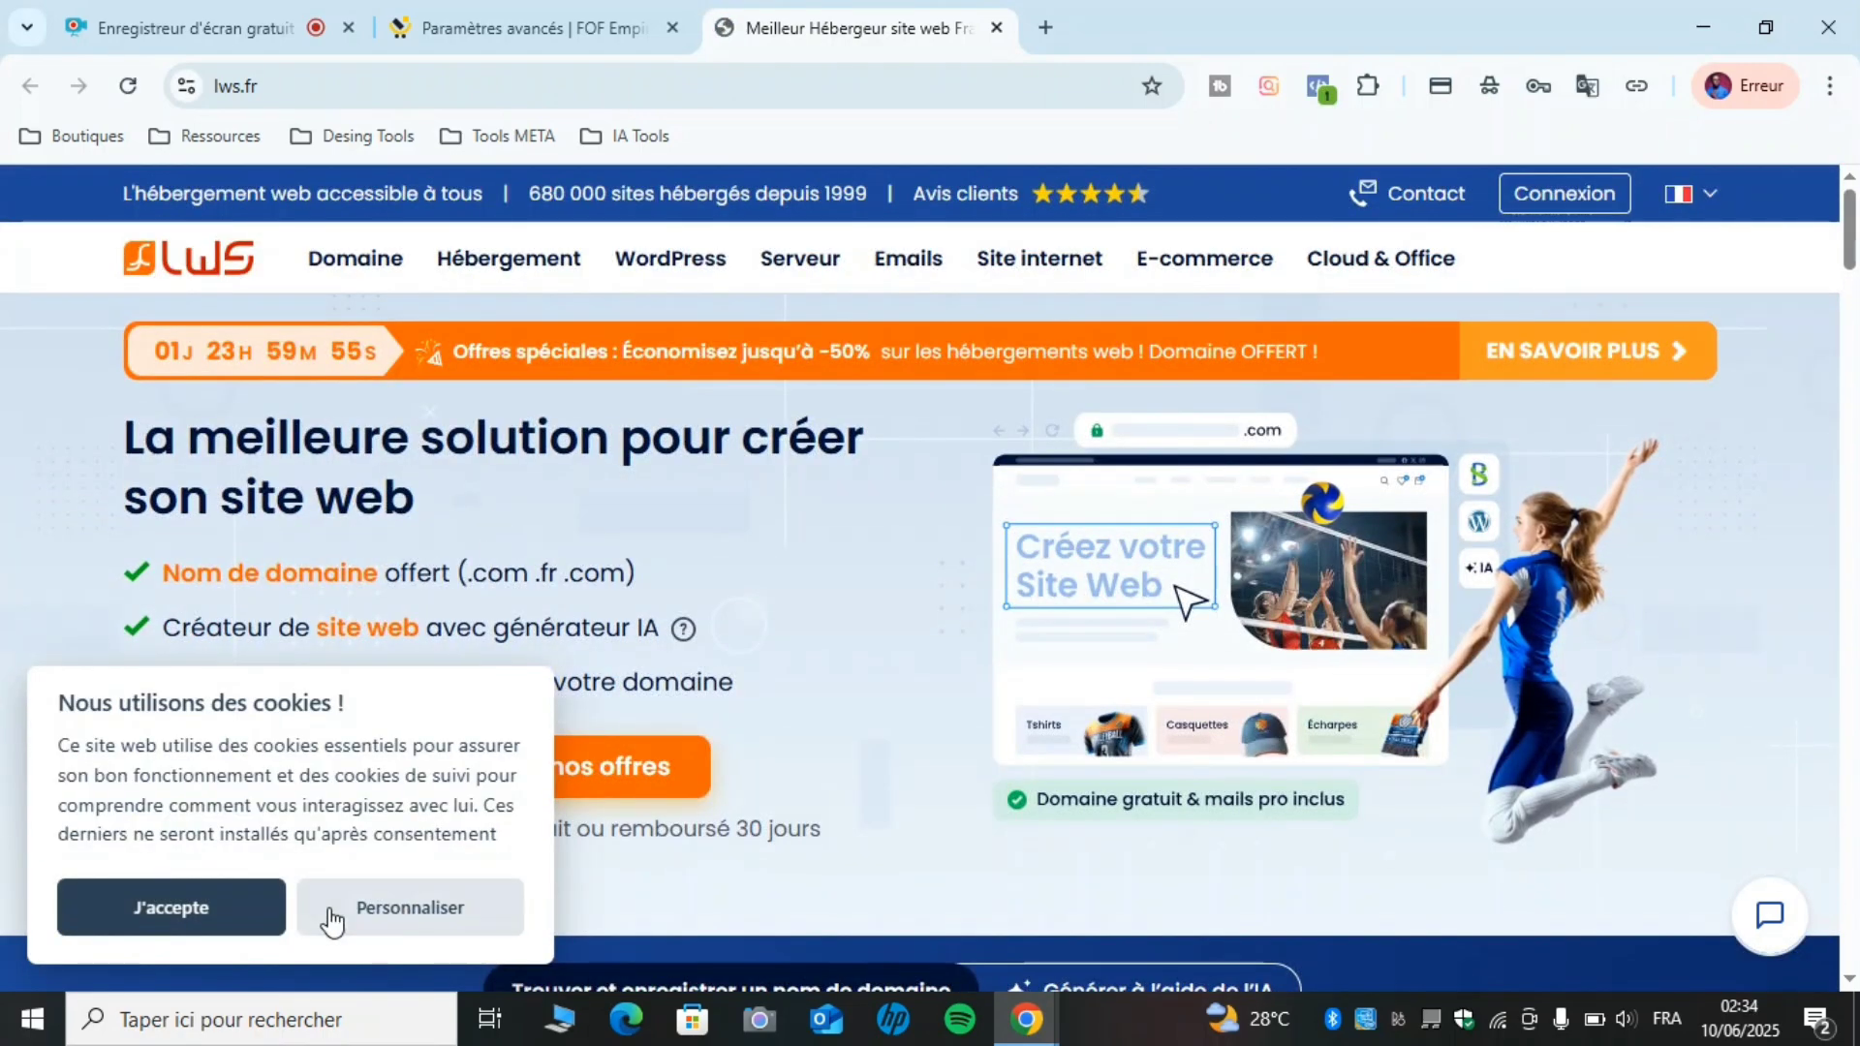
{"action": "left_click", "coordinate": [236, 910]}
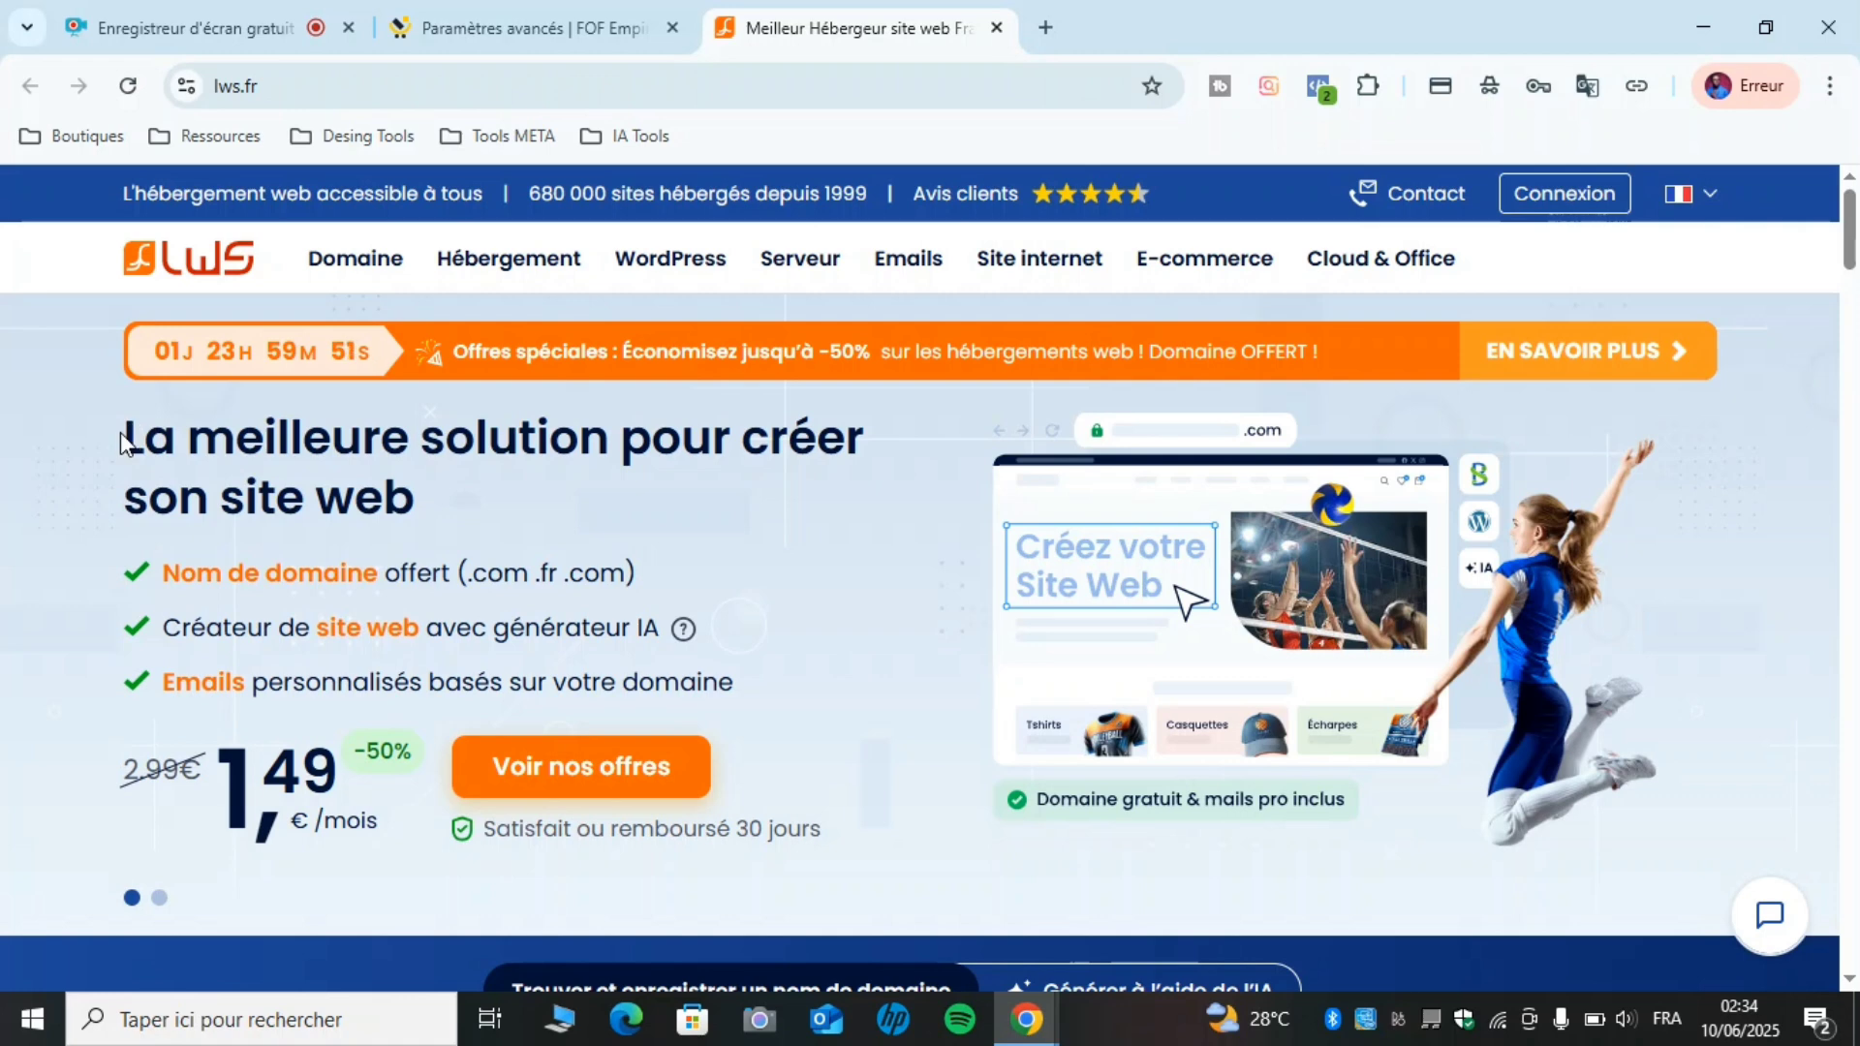
Look over the headline and the promotional offers on the LWS home page.
{"action": "left_click_drag", "start_coordinate": [125, 438], "coordinate": [421, 494]}
{"action": "left_click", "coordinate": [428, 503]}
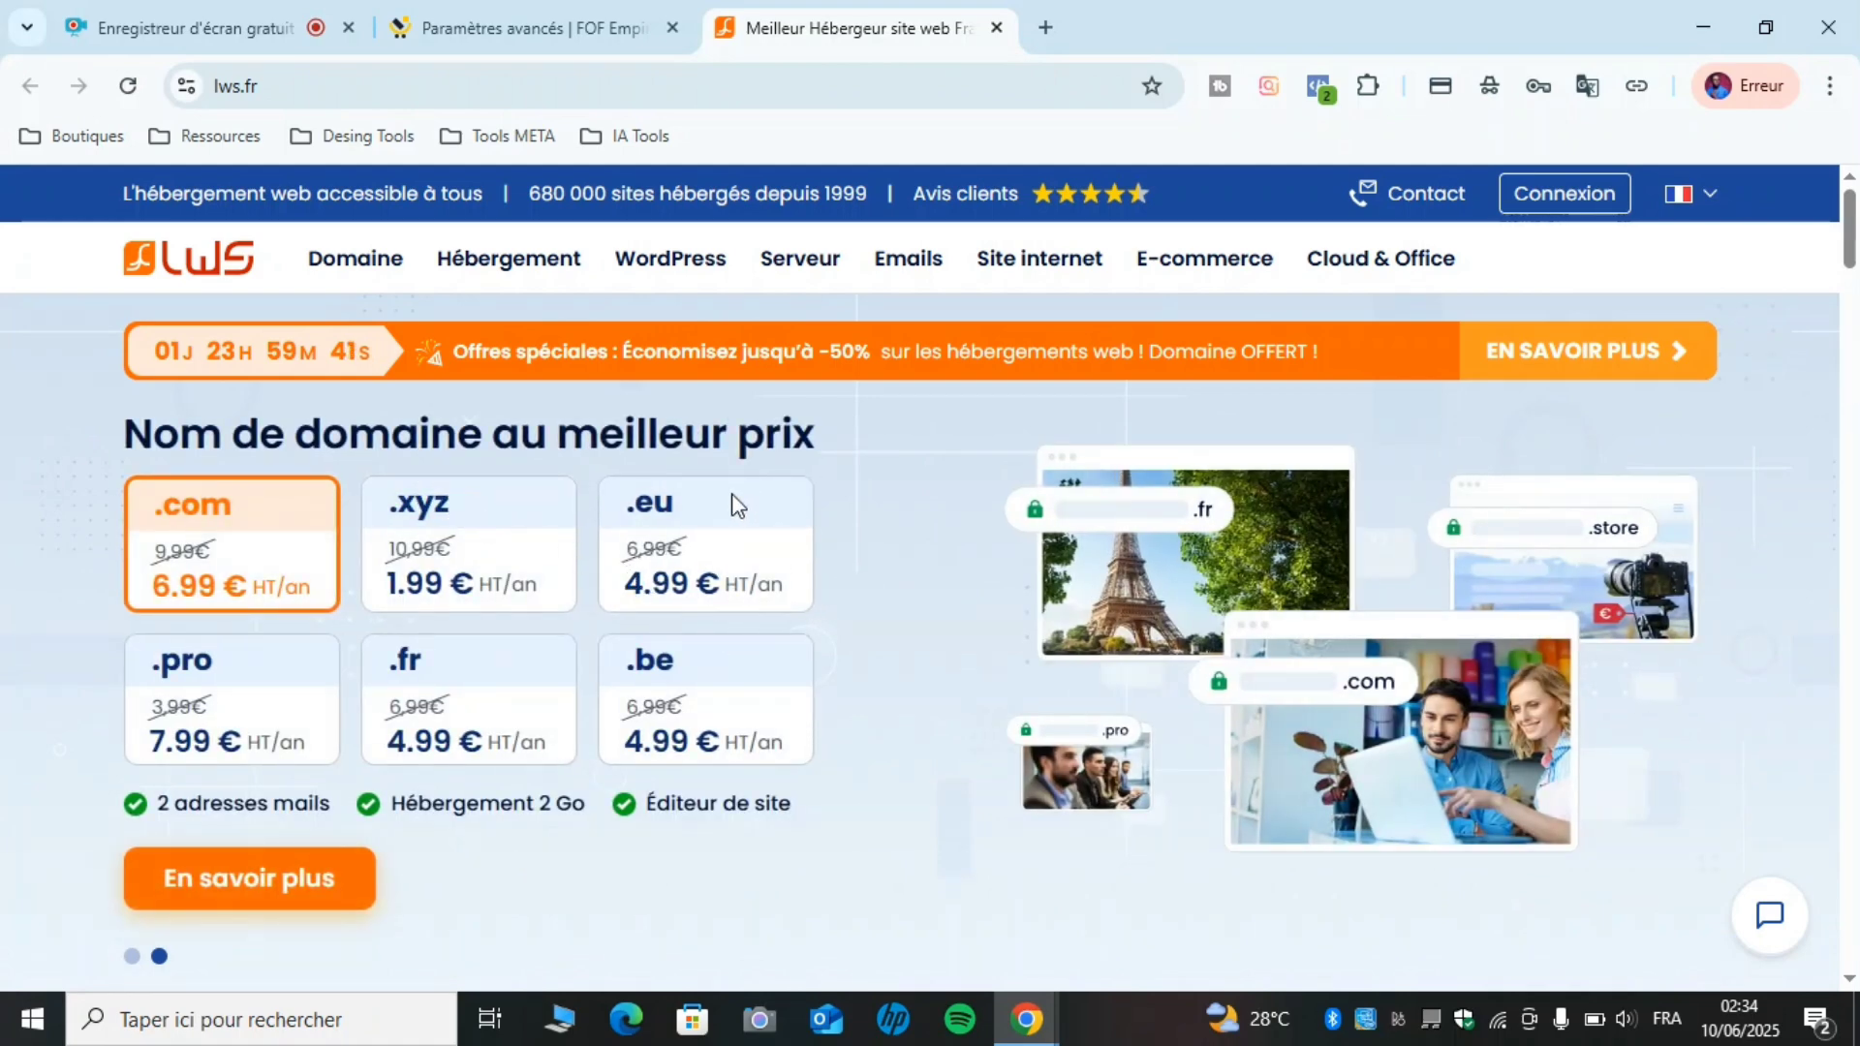
{"action": "left_click", "coordinate": [229, 283]}
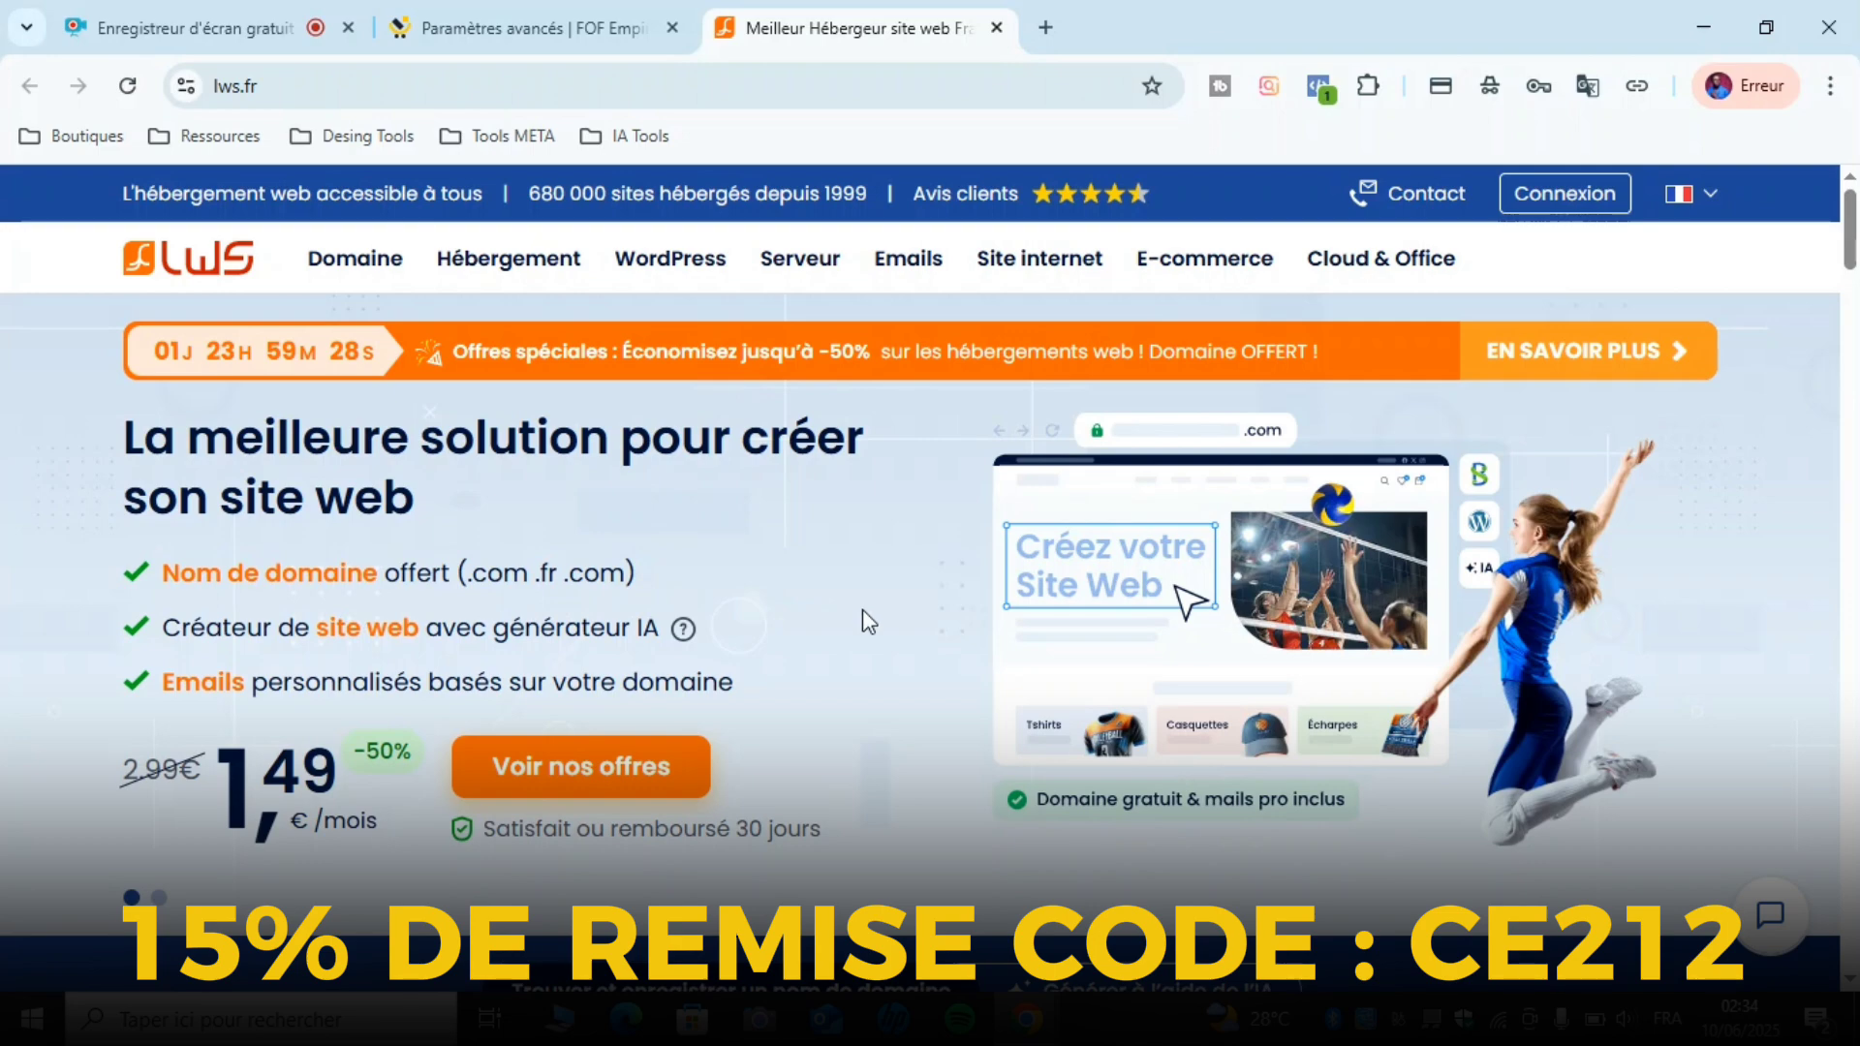
Search LWS for the domain name bailofof to check which extensions can be registered.
{"action": "scroll", "coordinate": [863, 623], "scroll_direction": "down", "scroll_amount": 3}
{"action": "scroll", "coordinate": [863, 623], "scroll_direction": "down", "scroll_amount": 3}
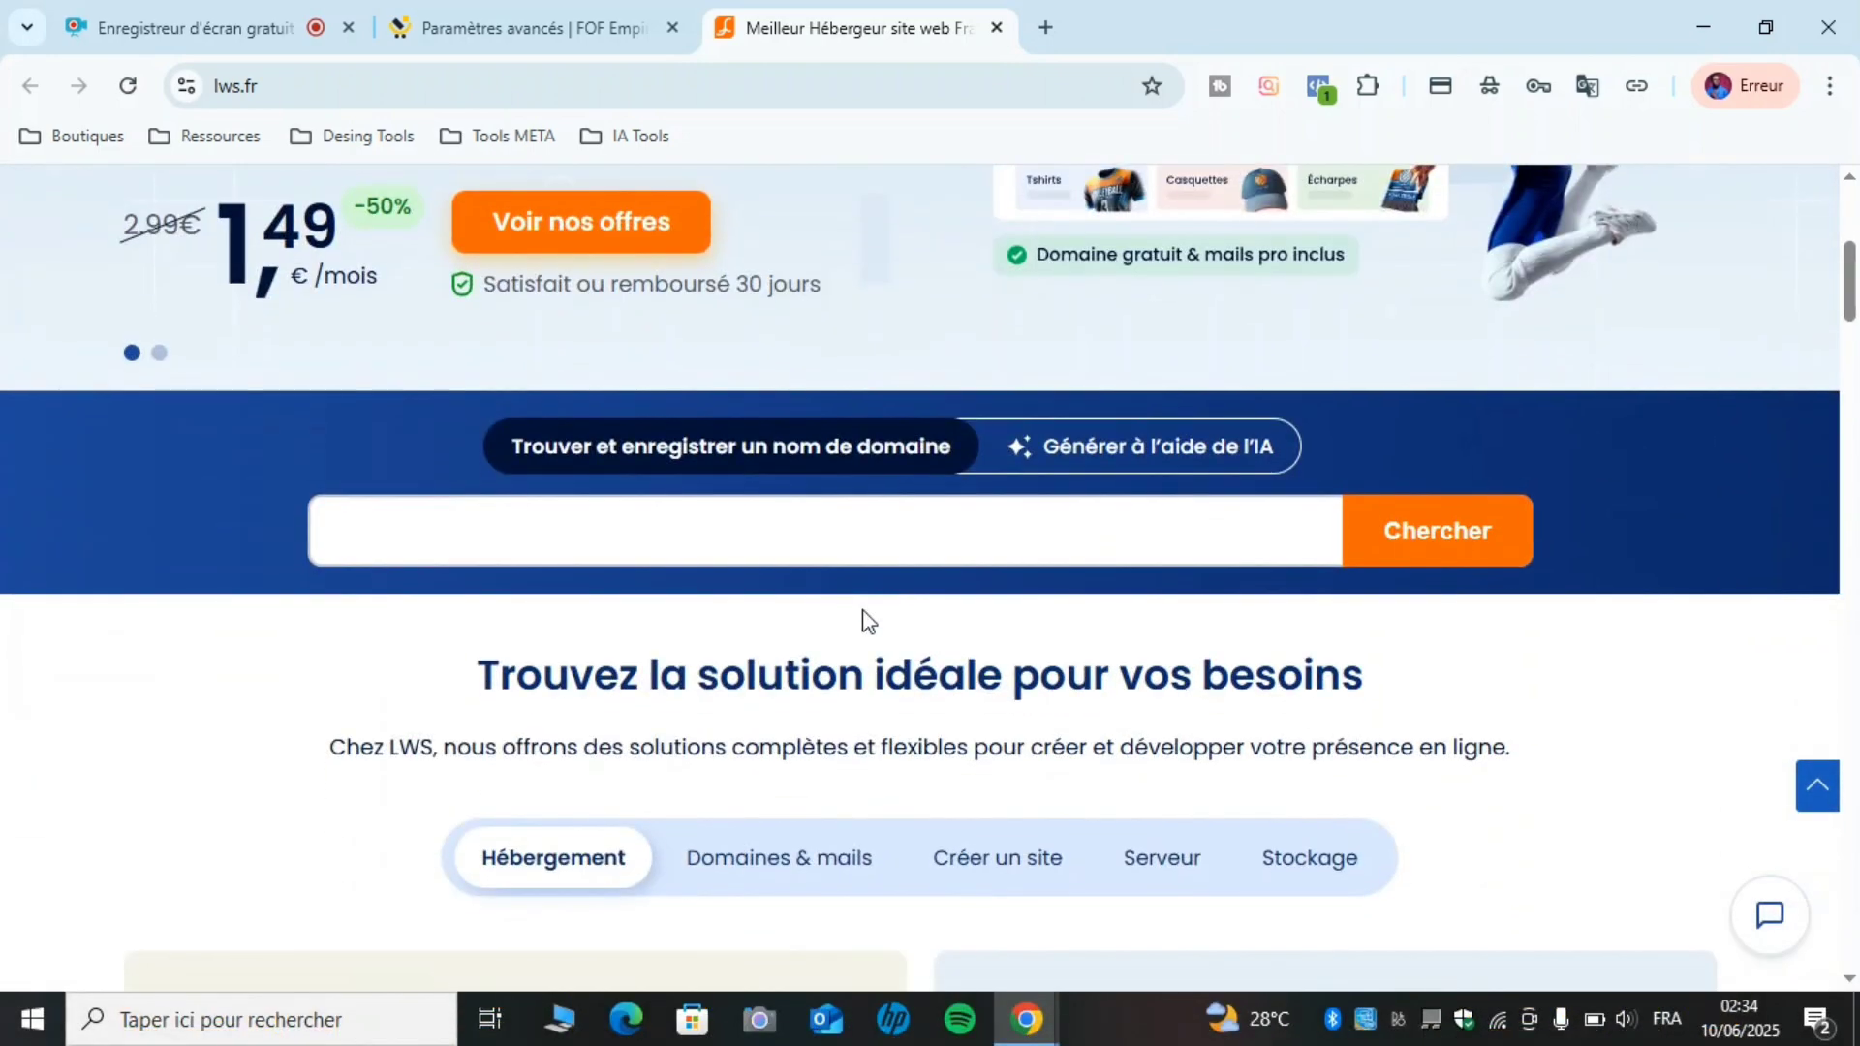
{"action": "left_click", "coordinate": [692, 523]}
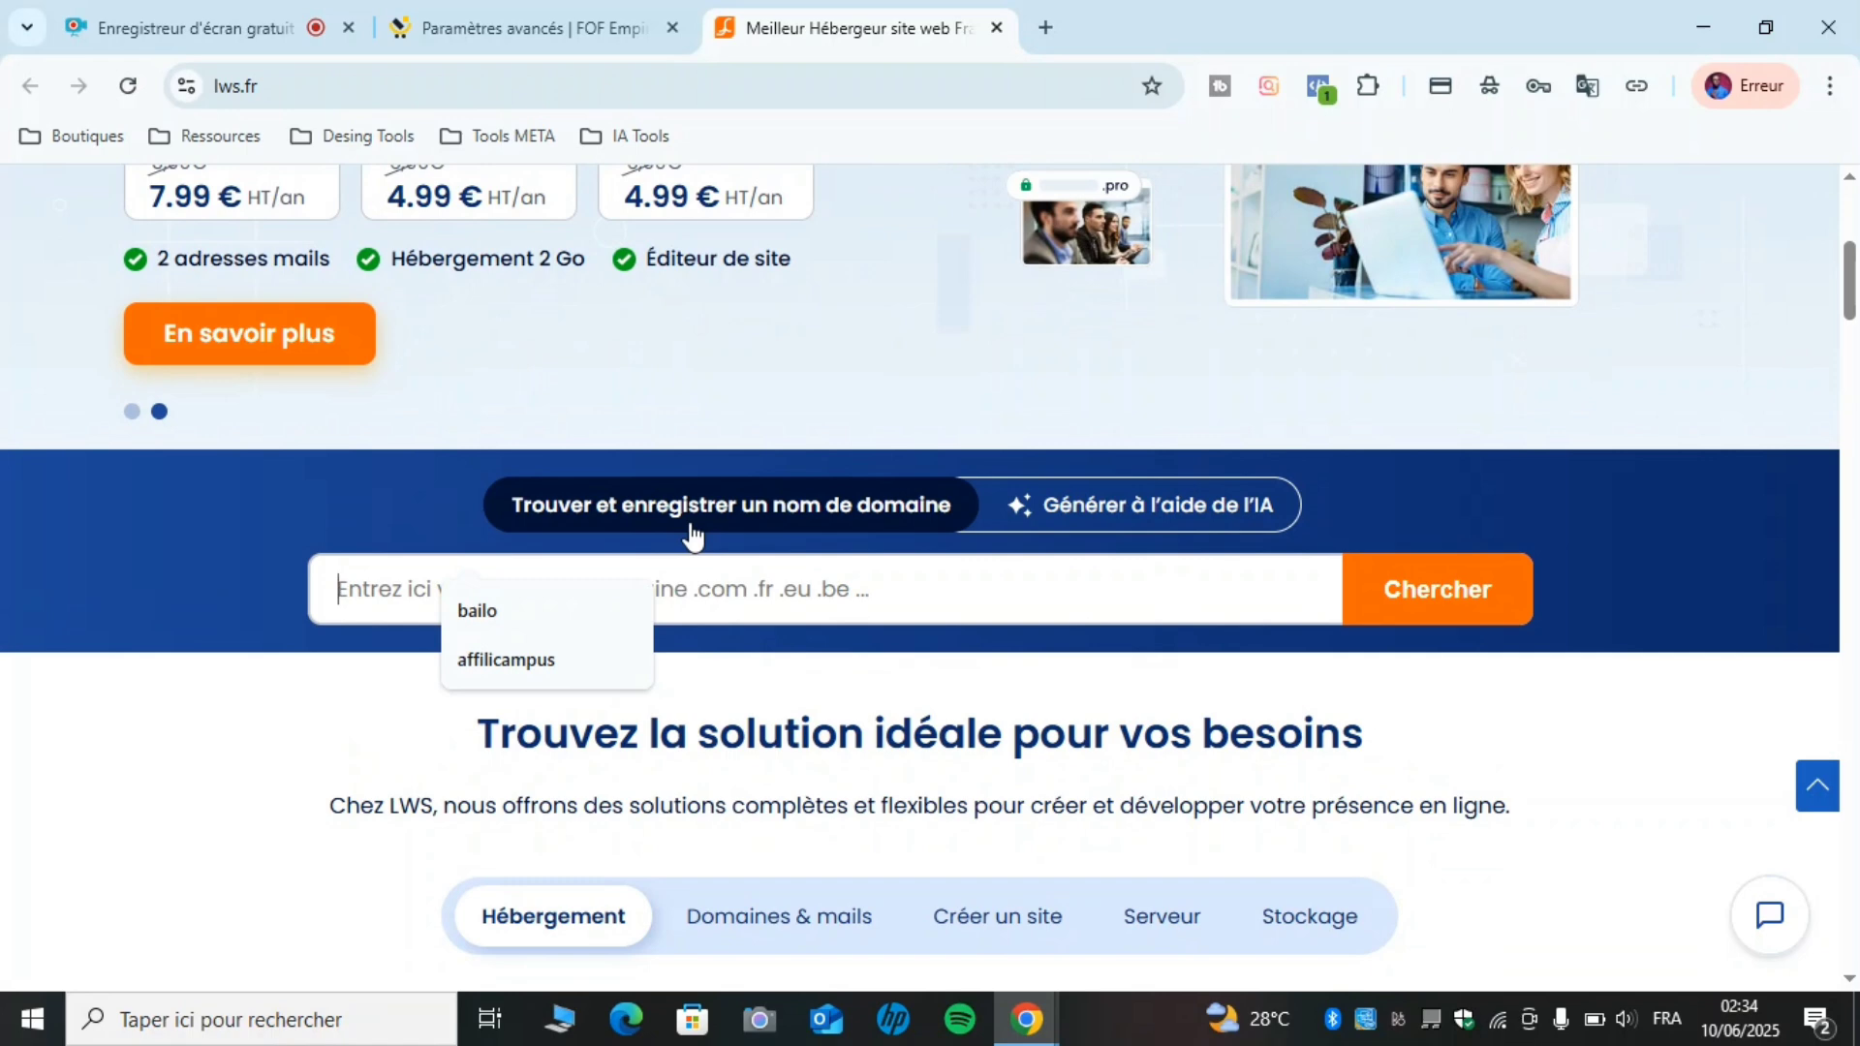
{"action": "type", "text": "bailofof"}
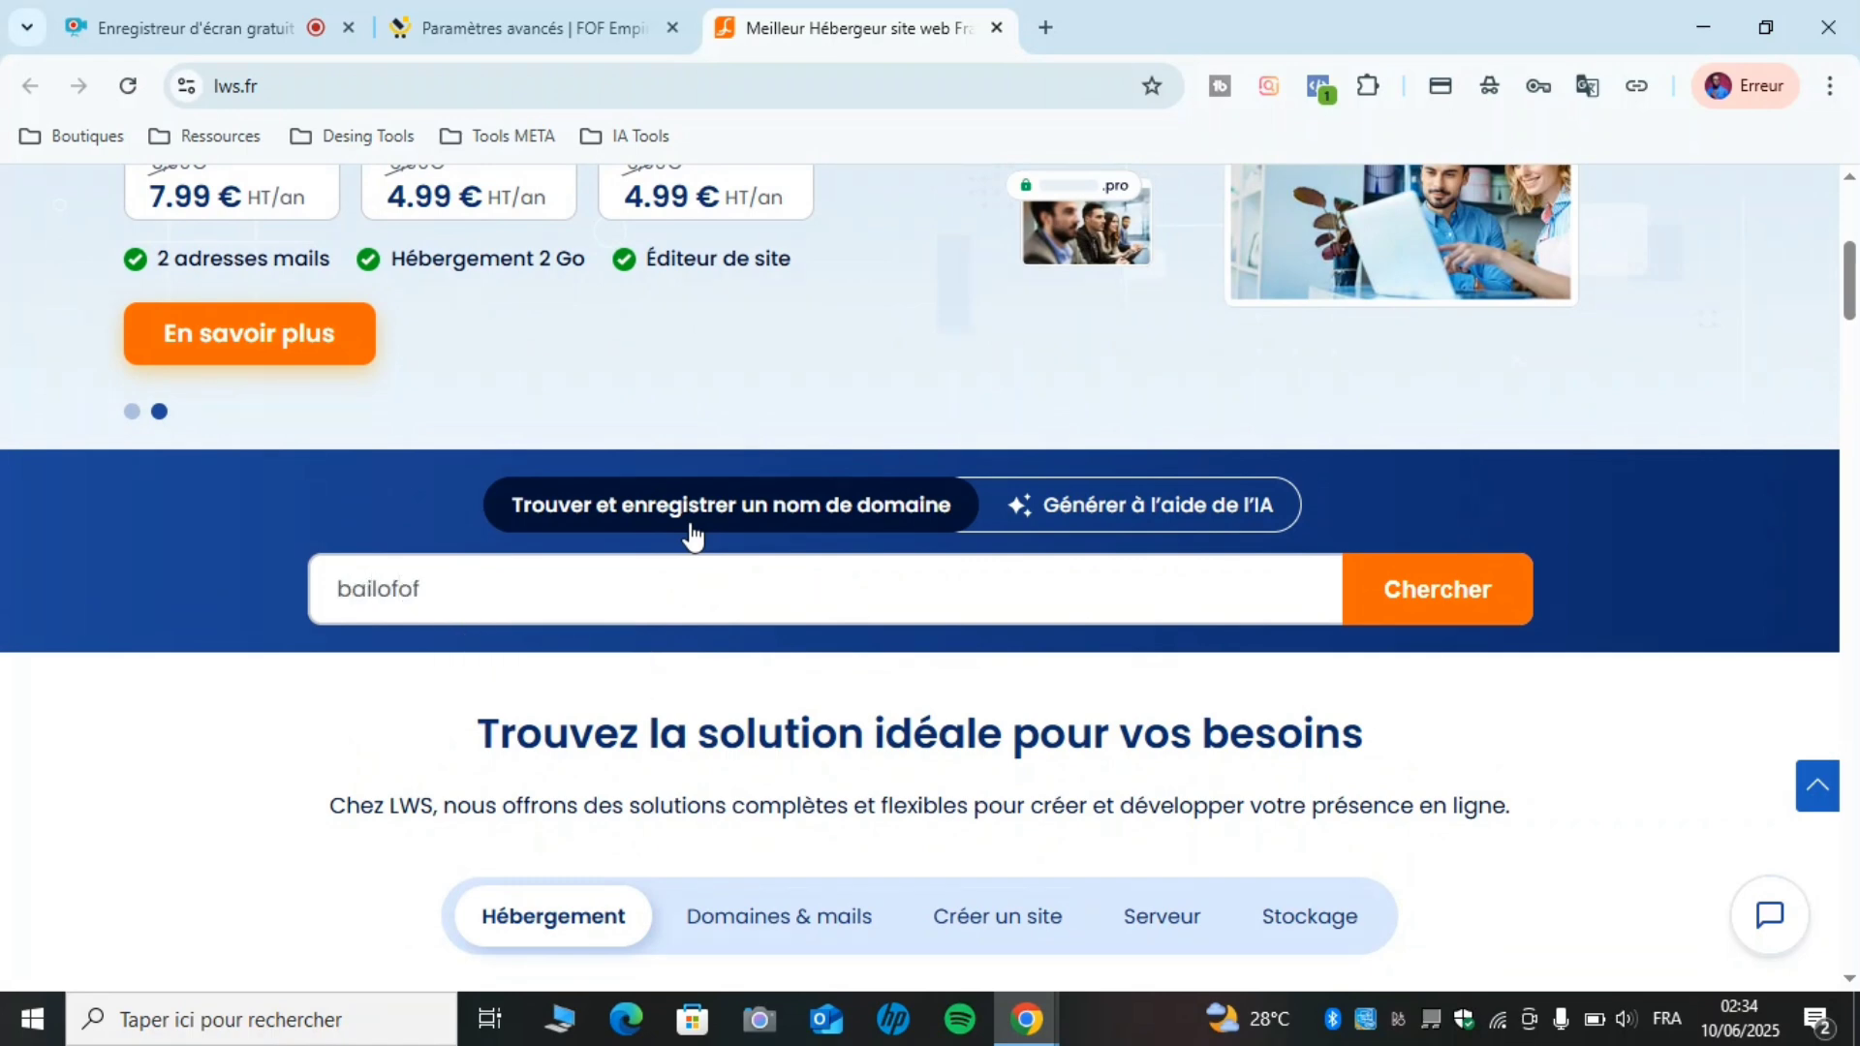
{"action": "left_click", "coordinate": [1494, 592]}
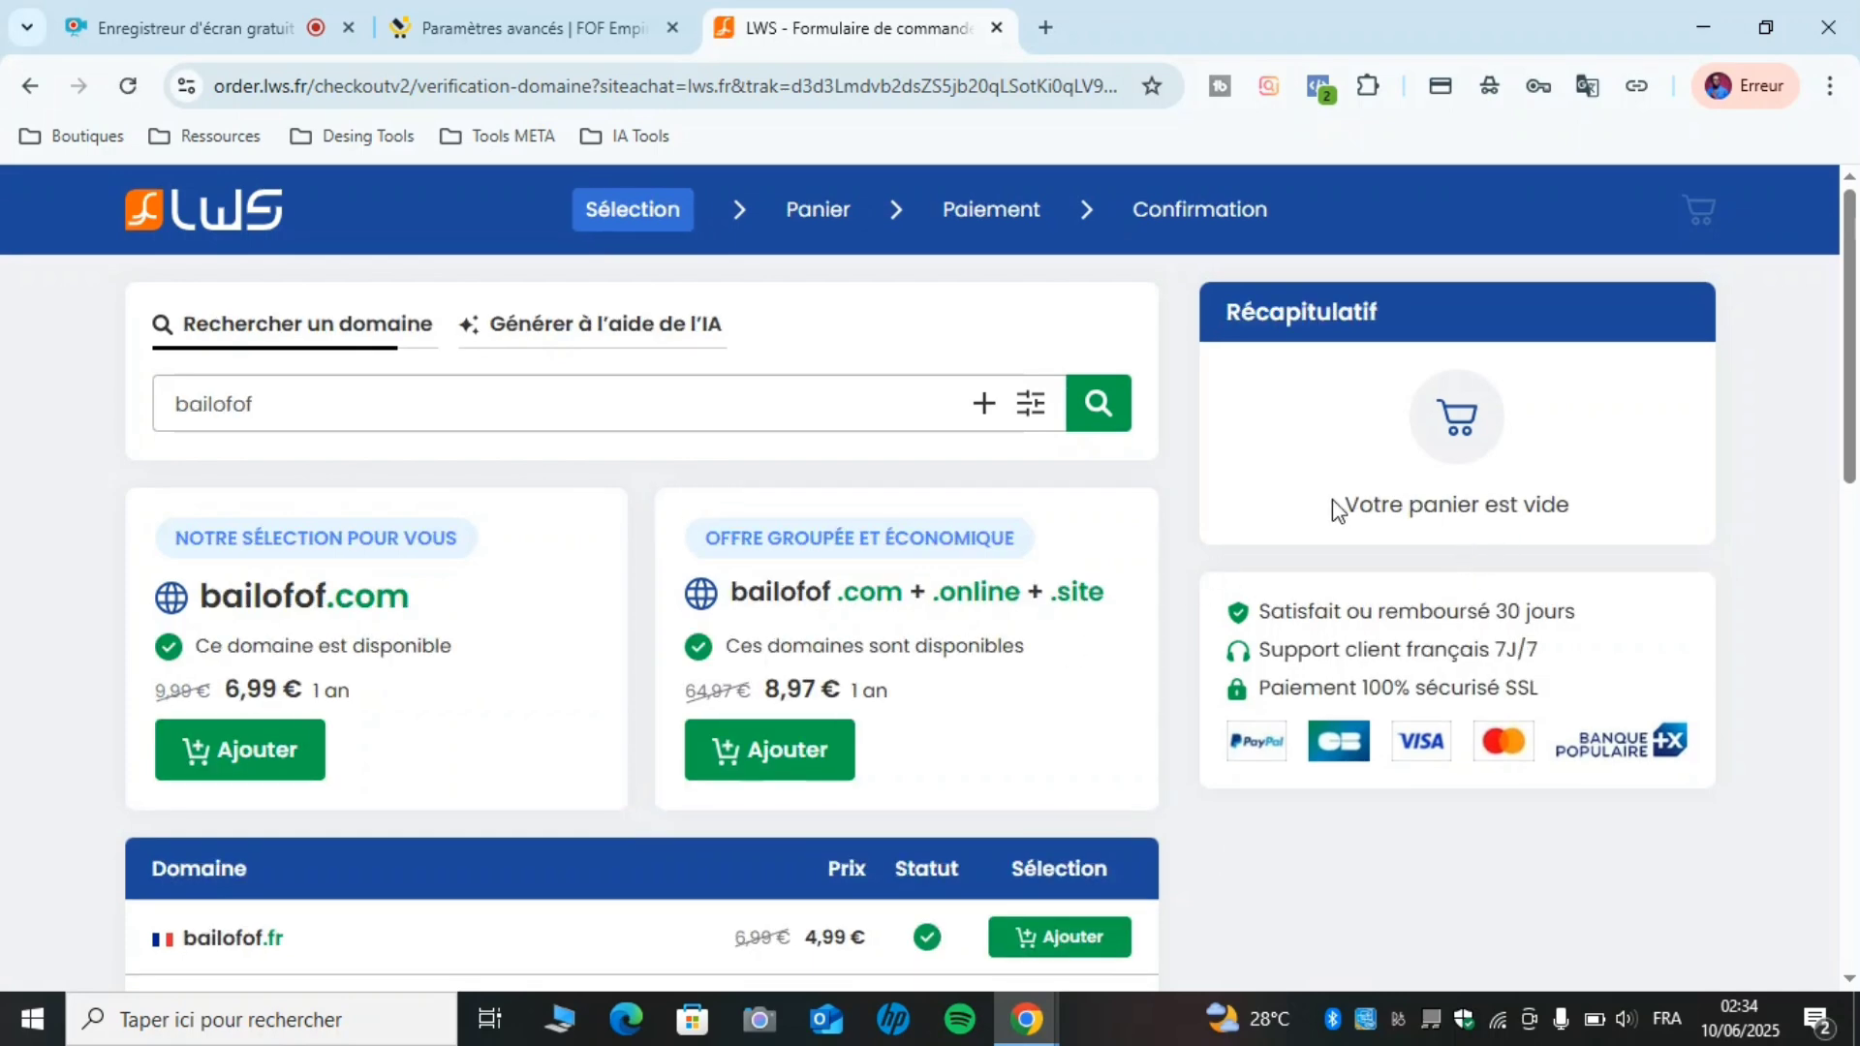
Review the cart summary on the LWS order page, and return to the store's advanced settings with the provider list dismissed.
{"action": "left_click_drag", "start_coordinate": [1333, 505], "coordinate": [1474, 503]}
{"action": "left_click", "coordinate": [1574, 502]}
{"action": "left_click", "coordinate": [997, 27]}
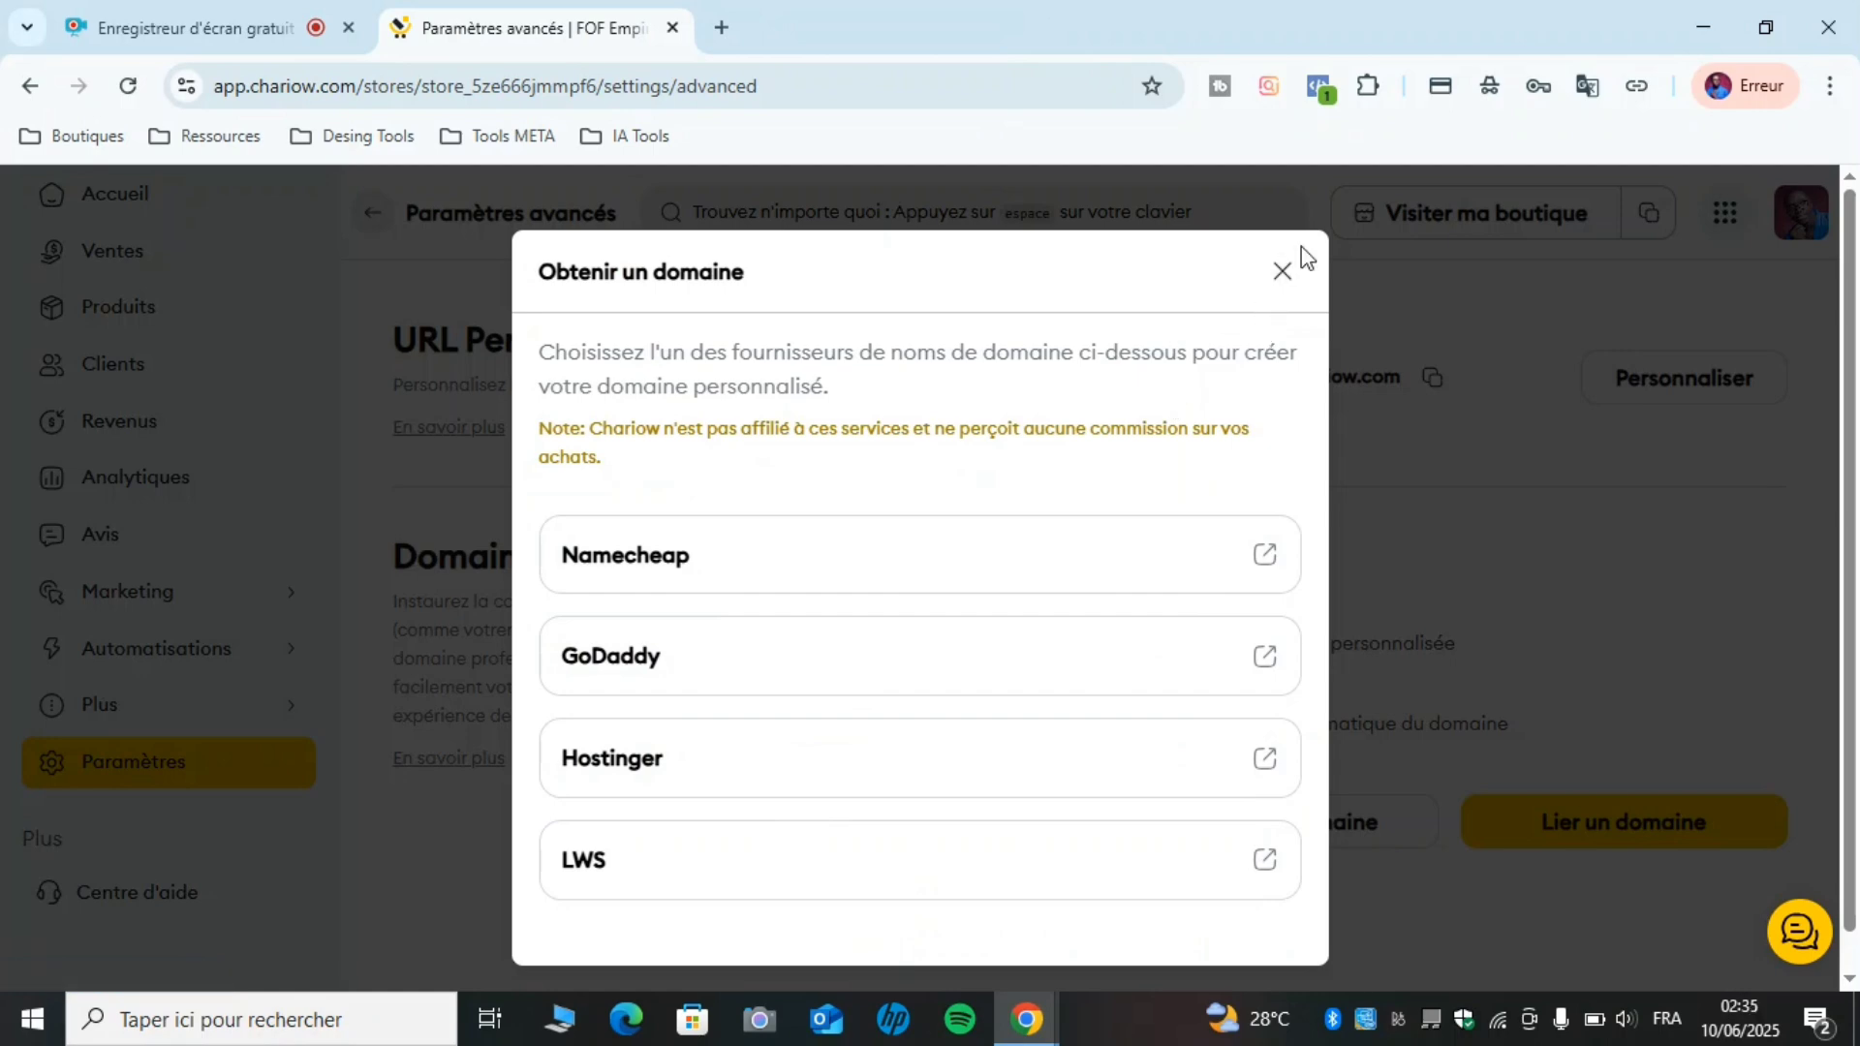
{"action": "left_click", "coordinate": [1284, 272]}
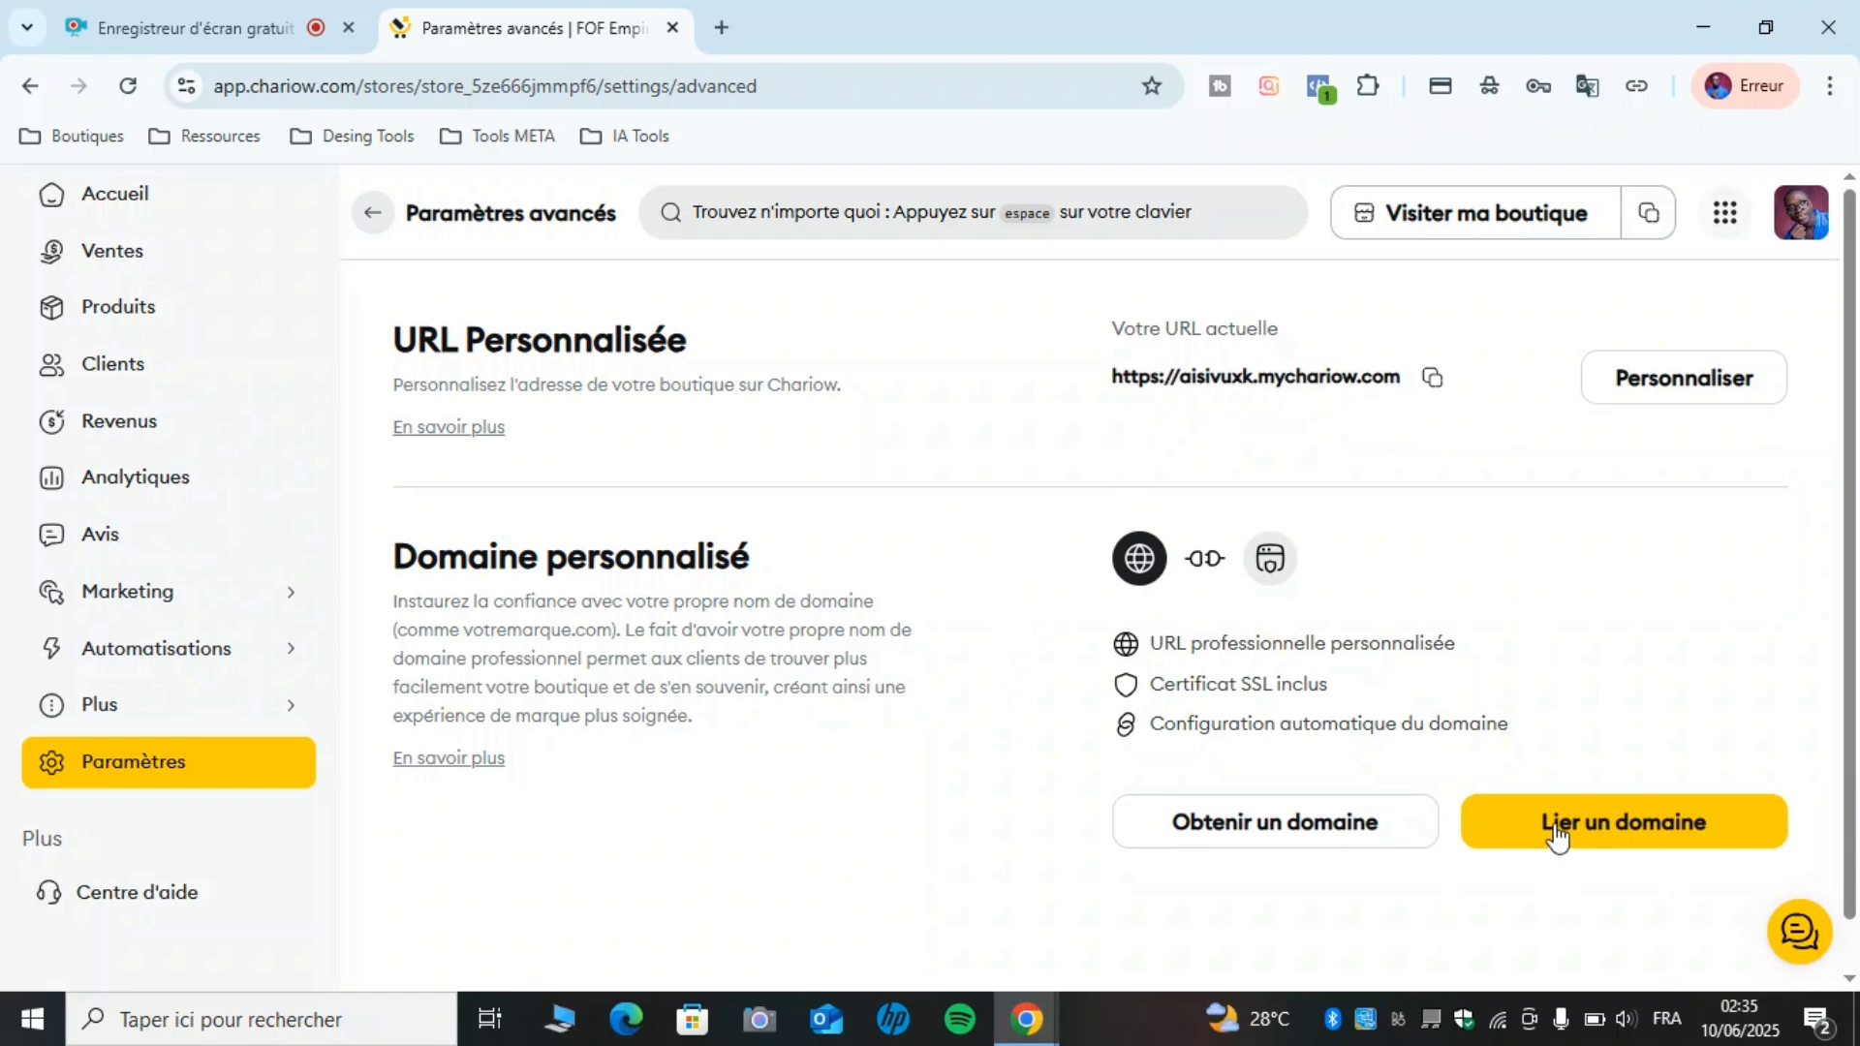
Start linking a custom domain to the store and enter empire.bailofofana.com as the domain name.
{"action": "left_click", "coordinate": [1587, 826]}
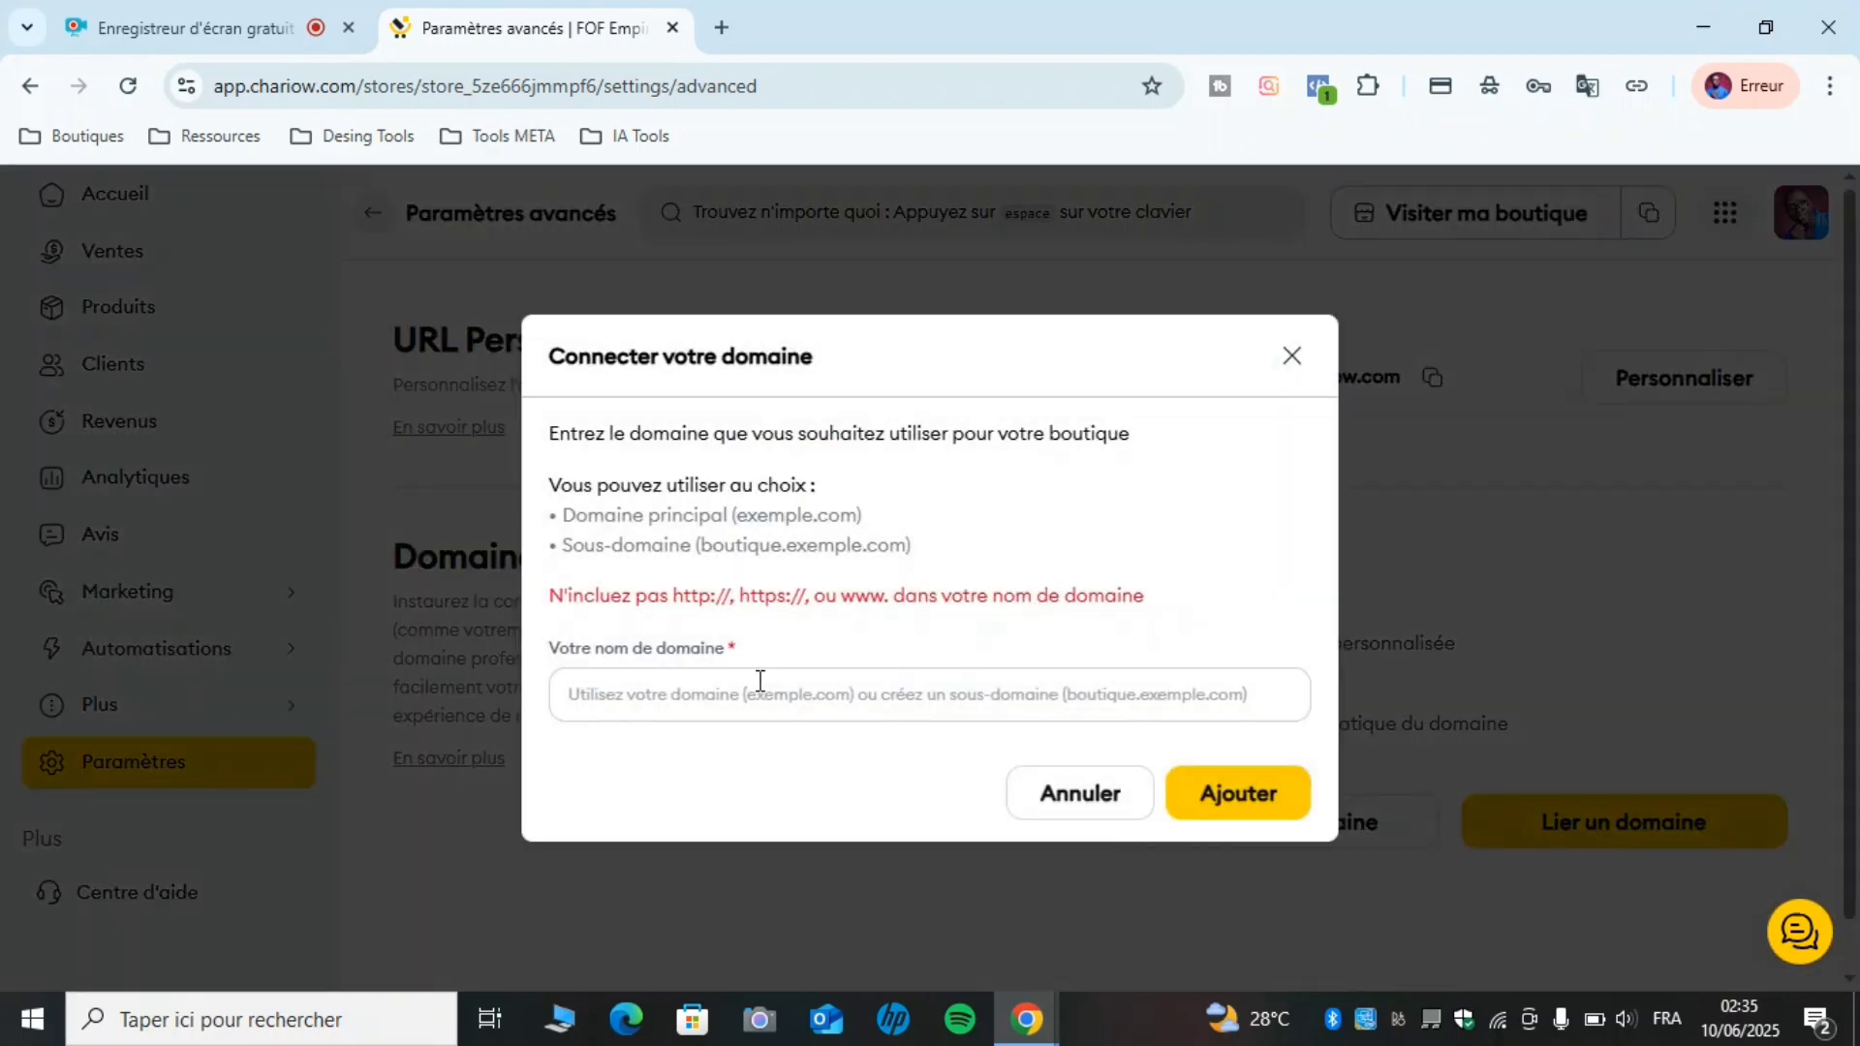
{"action": "left_click", "coordinate": [801, 696]}
{"action": "left_click", "coordinate": [1105, 628]}
{"action": "left_click_drag", "start_coordinate": [679, 591], "coordinate": [893, 603]}
{"action": "left_click", "coordinate": [892, 604]}
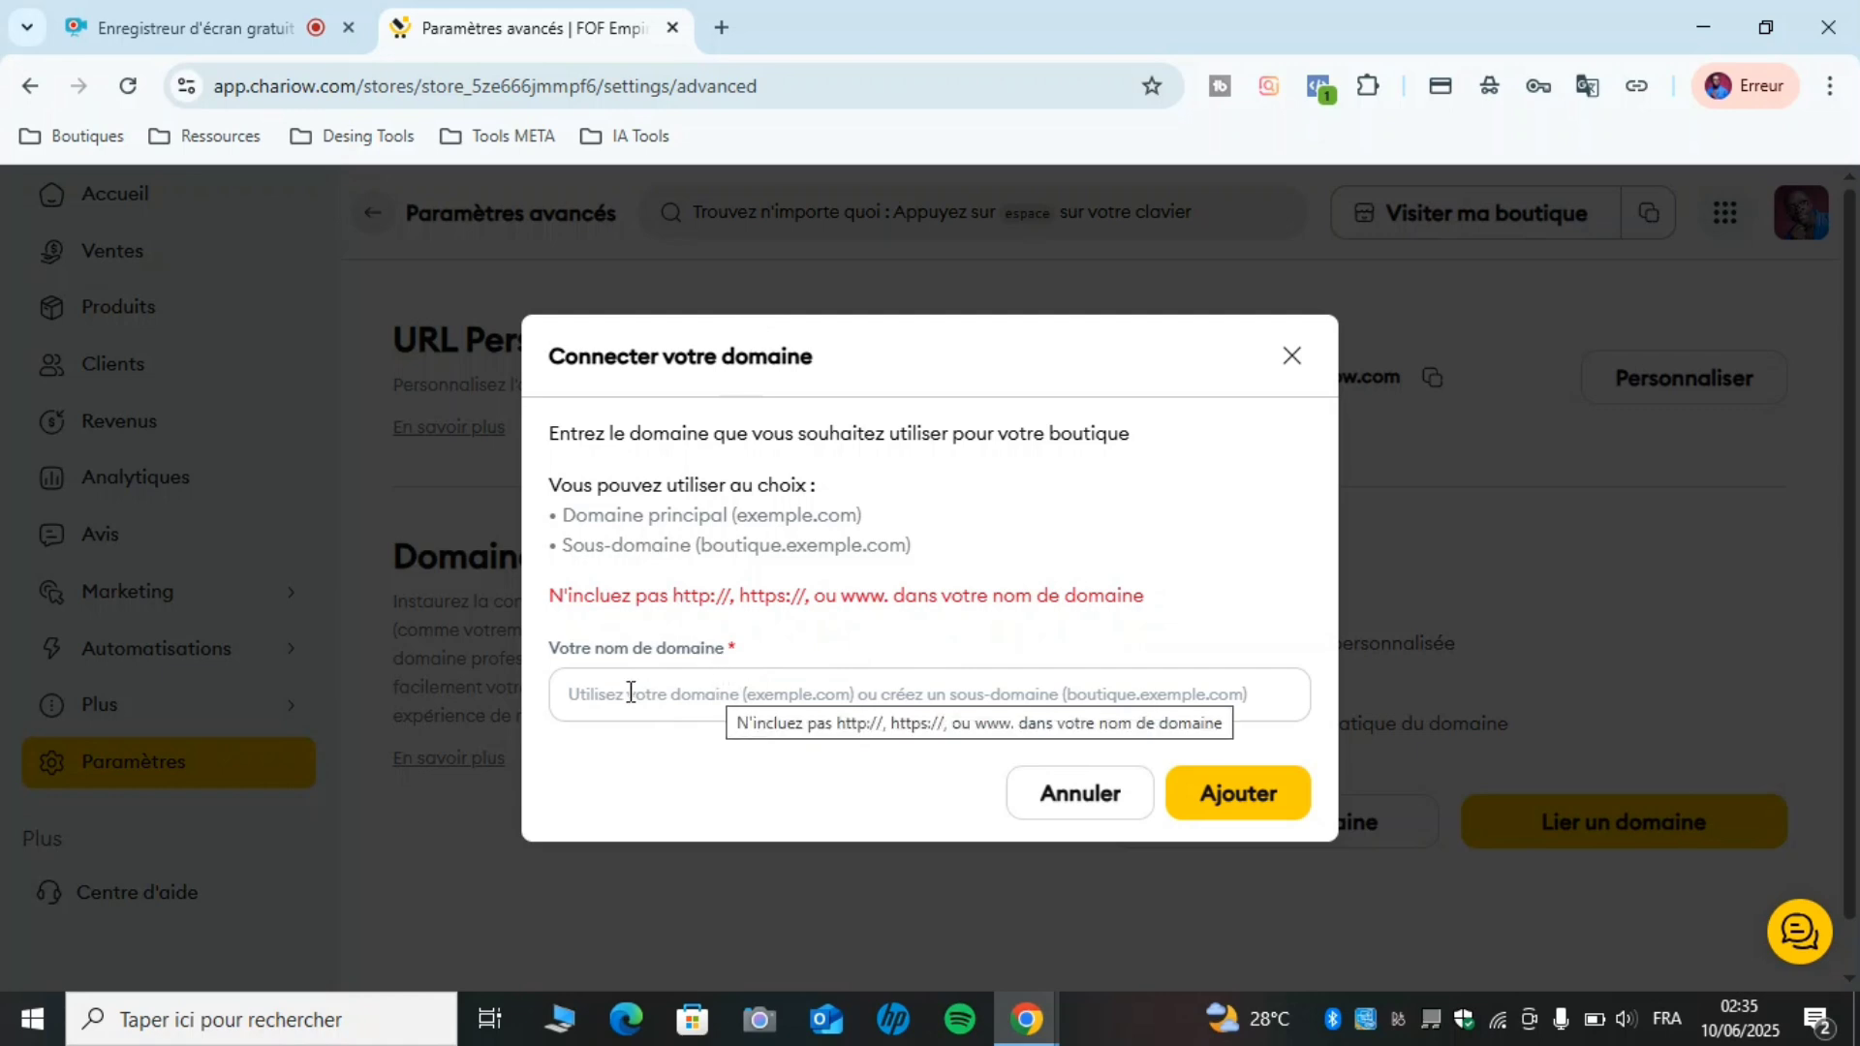
{"action": "left_click", "coordinate": [713, 692]}
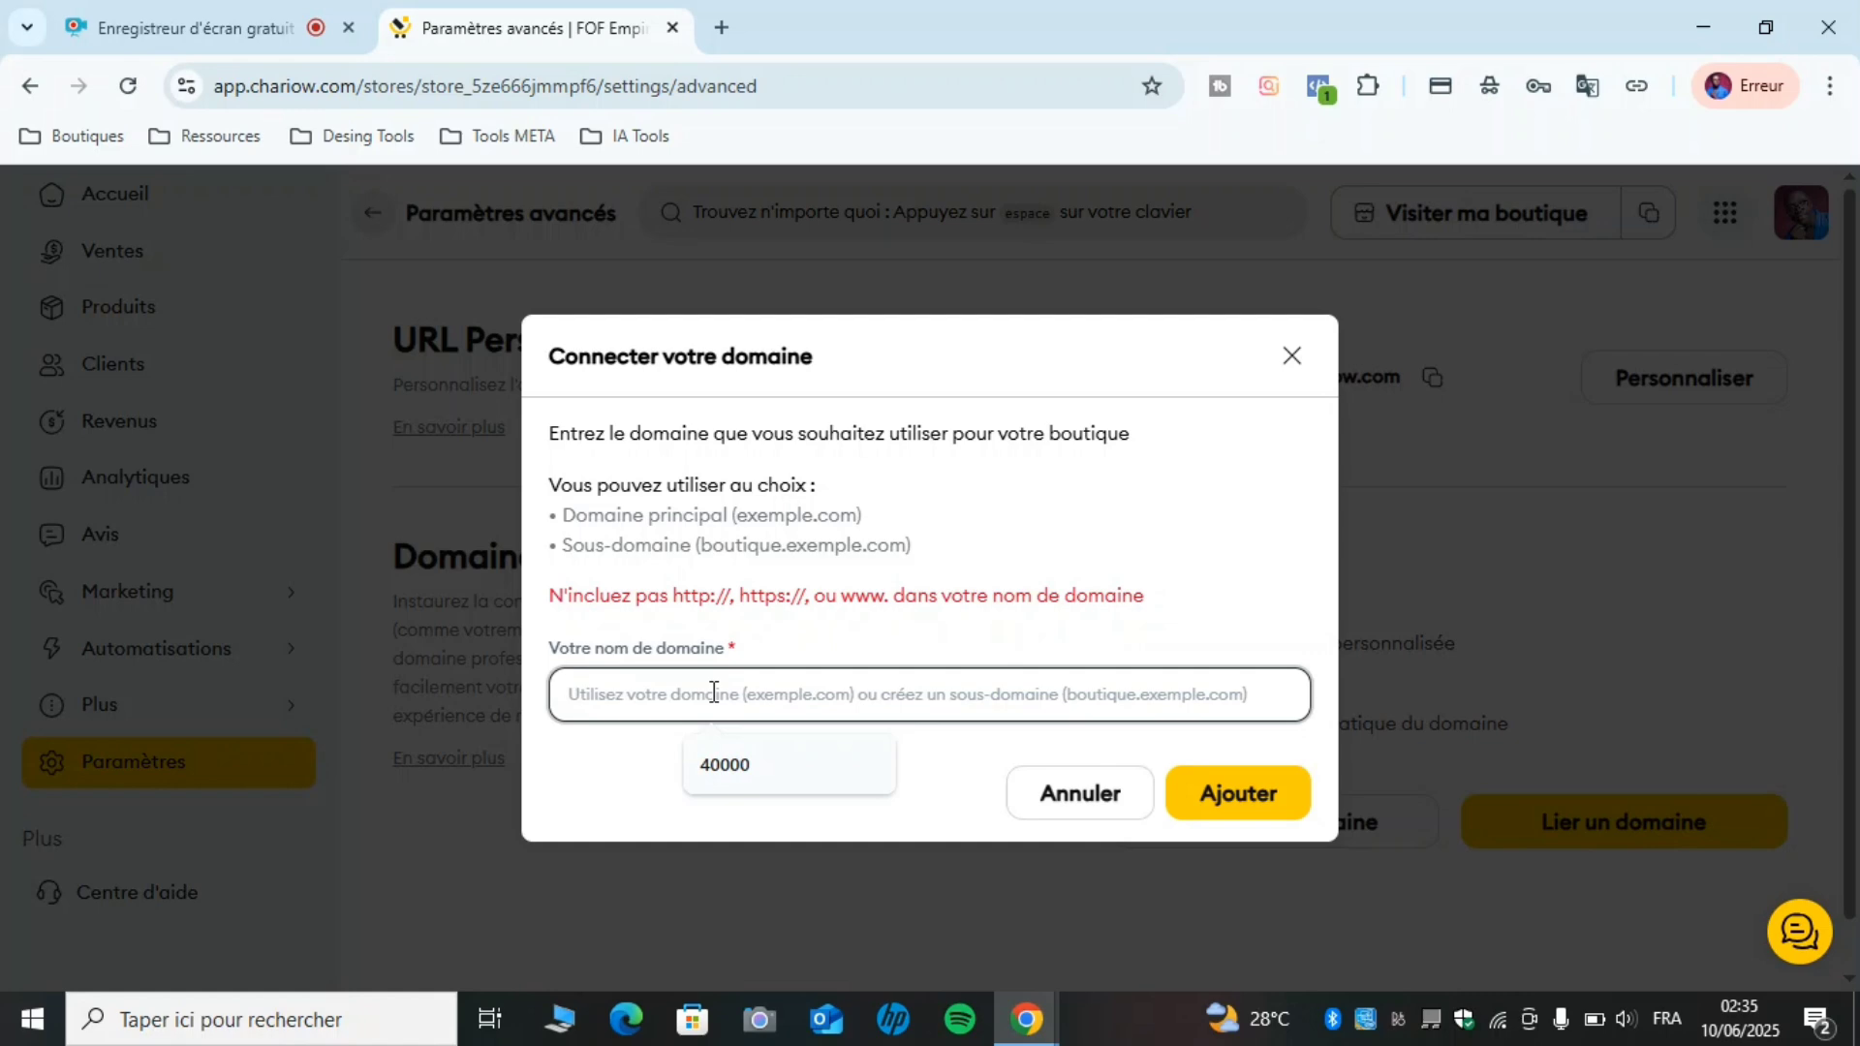
{"action": "type", "text": "empire.bailofofana.com"}
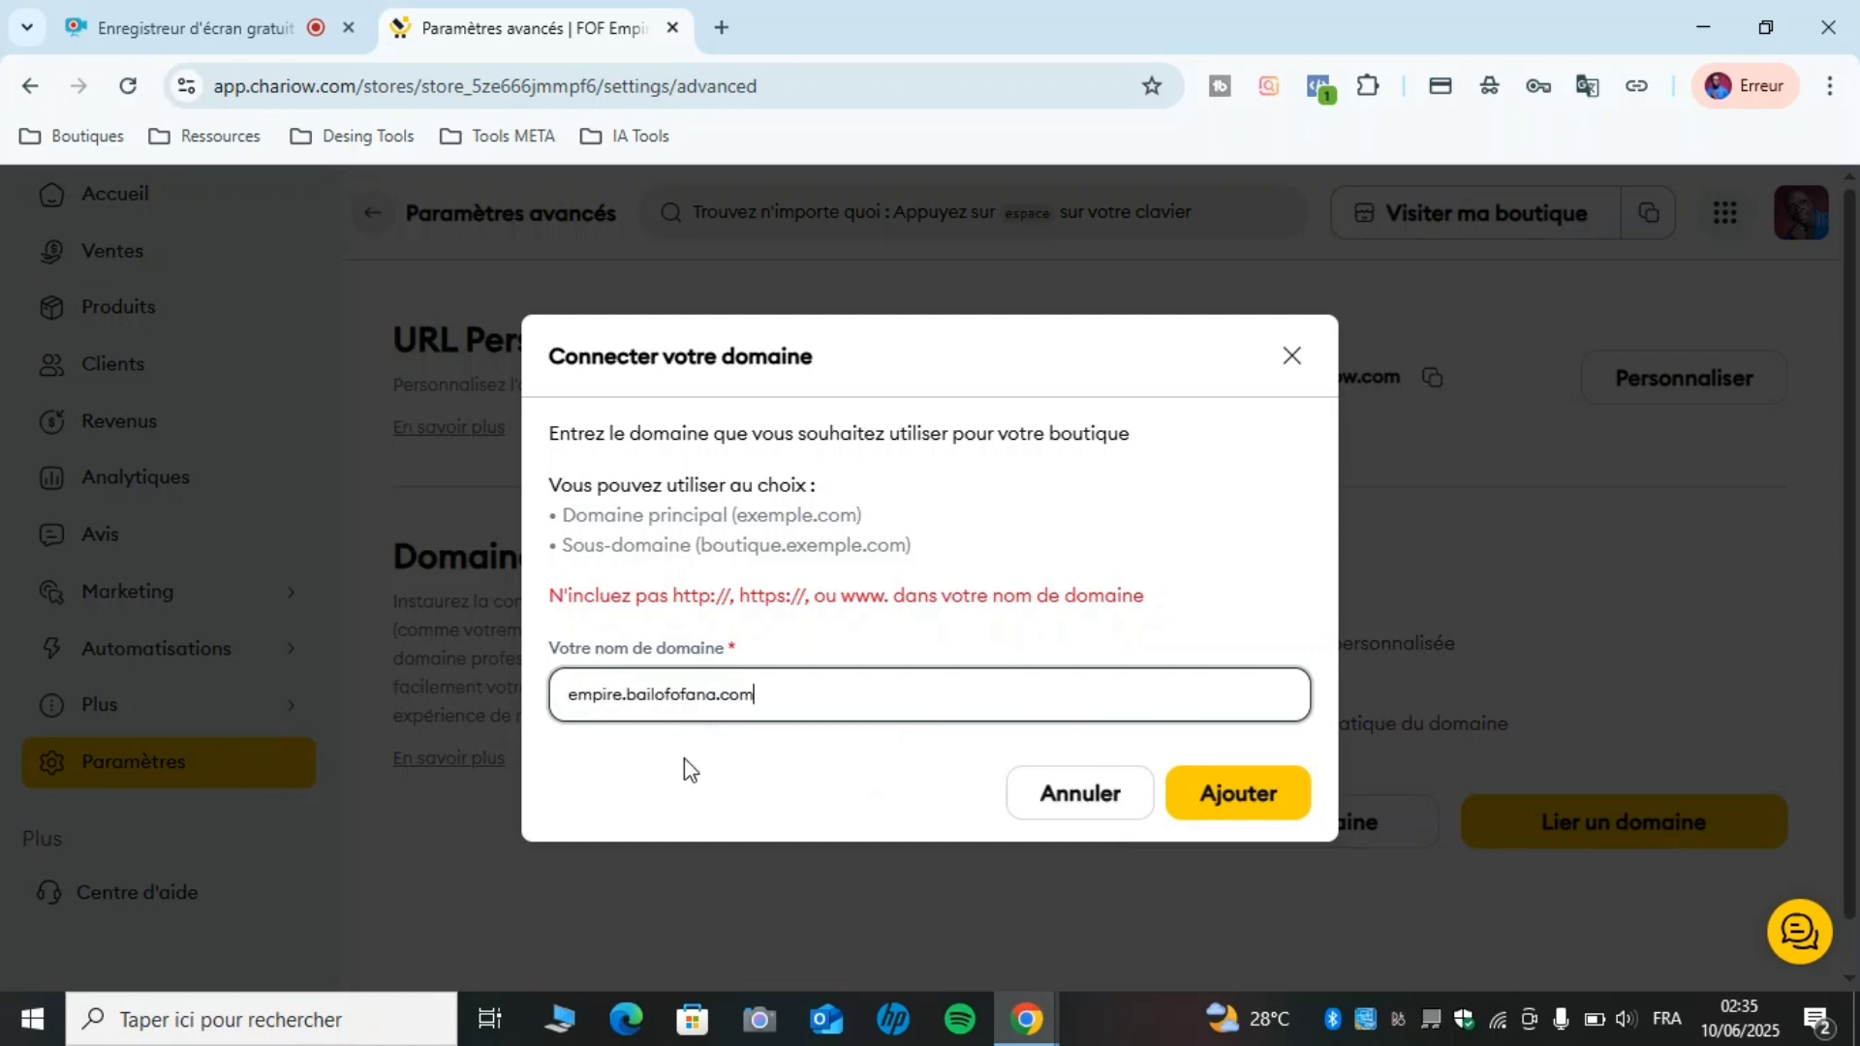
{"action": "left_click", "coordinate": [688, 769]}
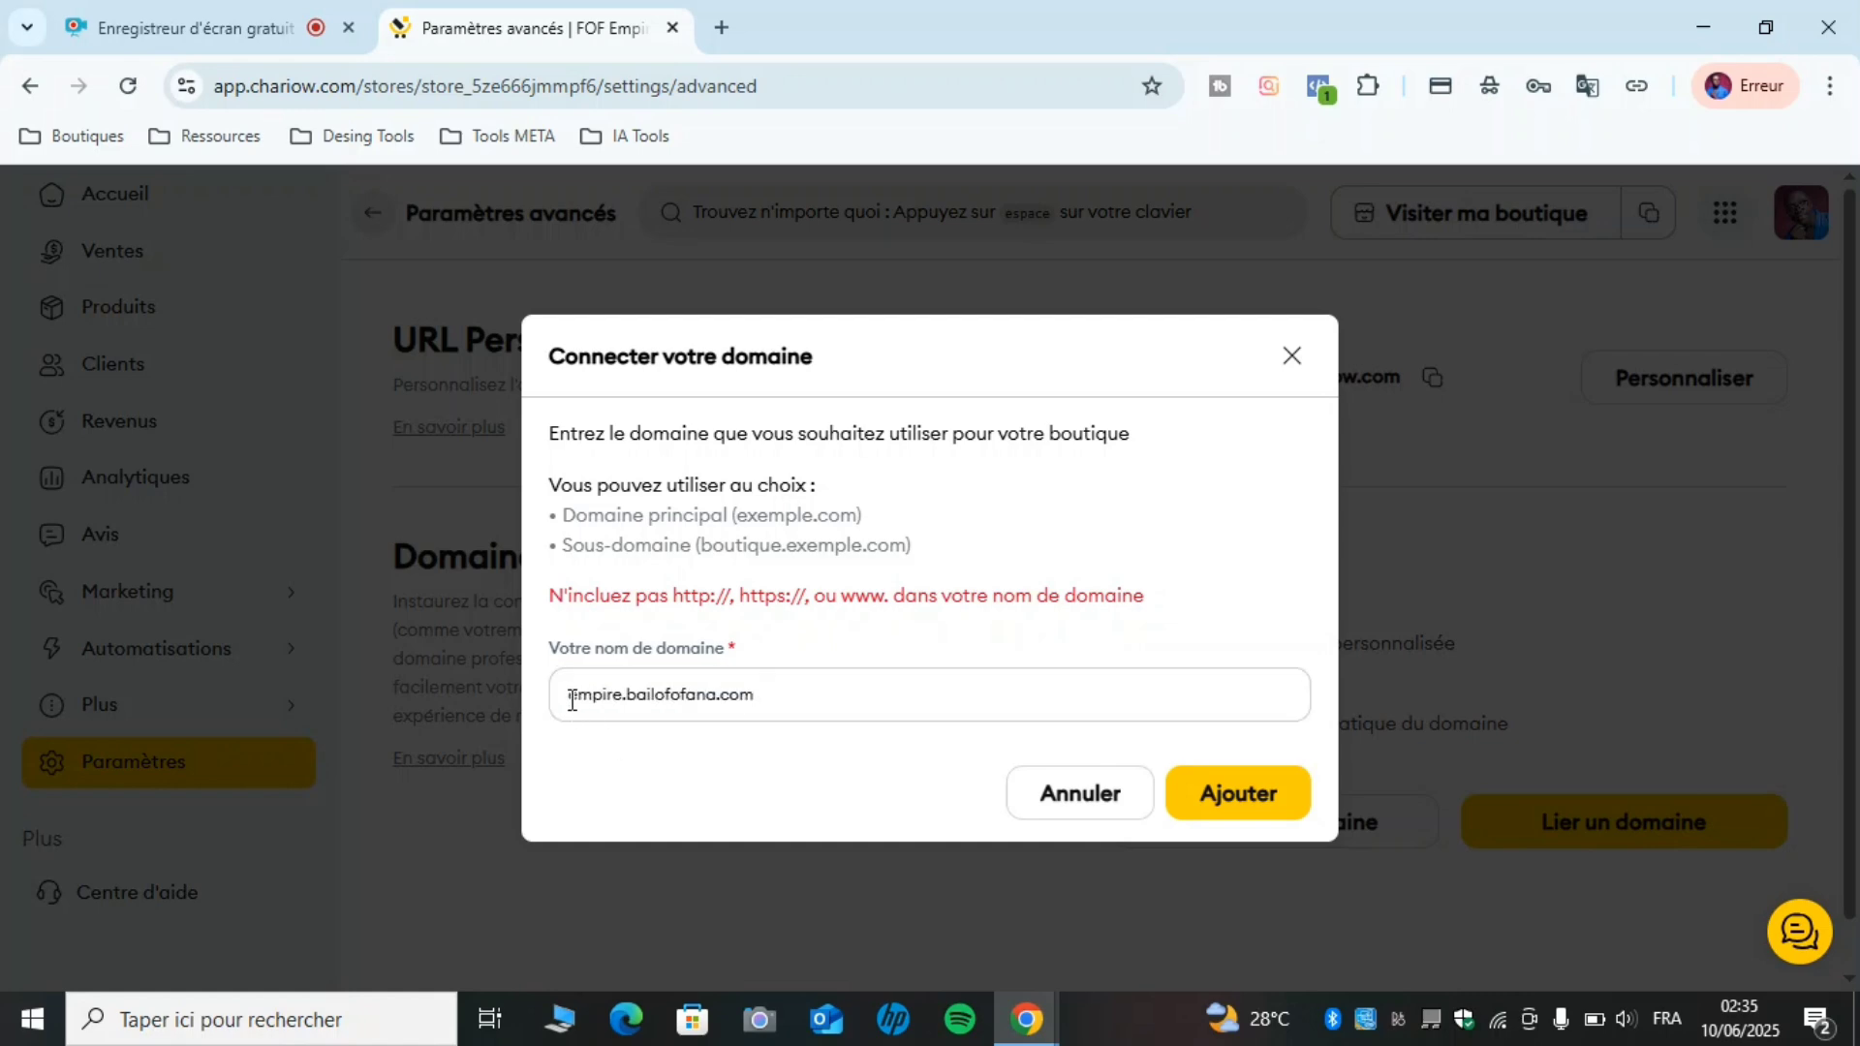
{"action": "left_click_drag", "start_coordinate": [571, 699], "coordinate": [751, 674]}
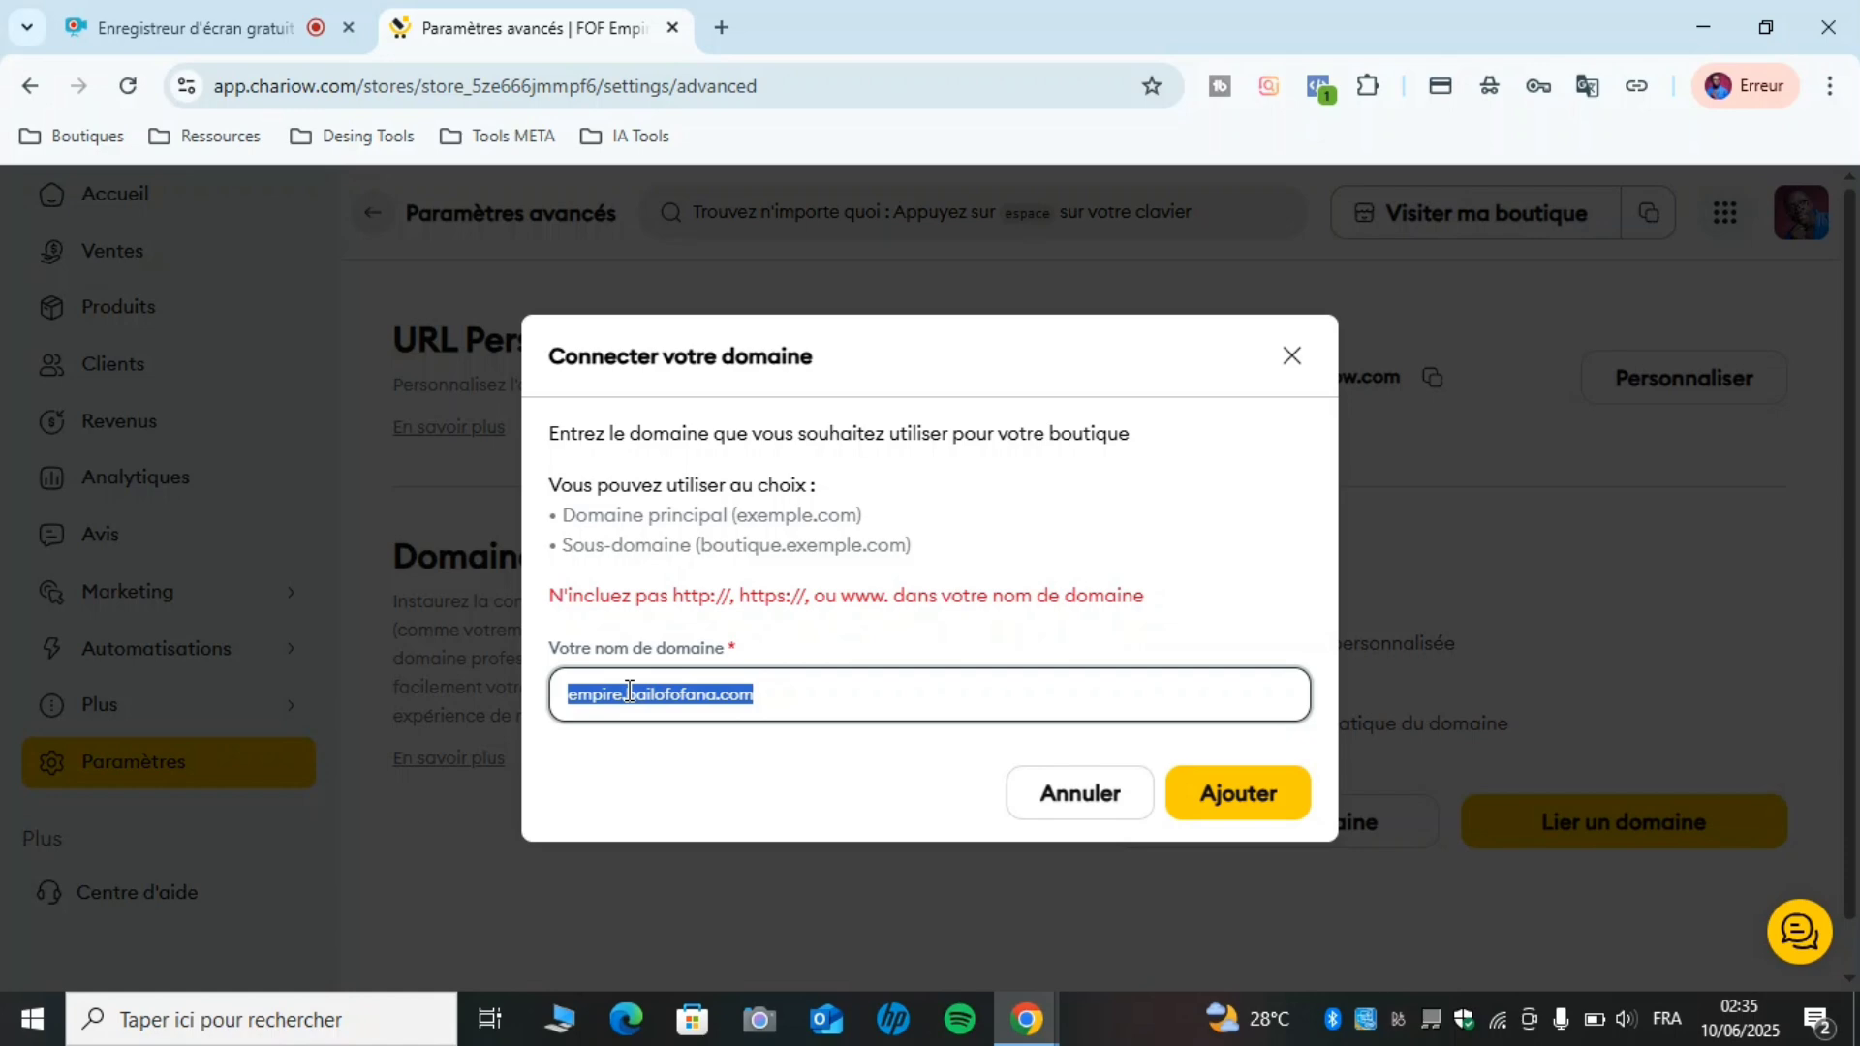
{"action": "left_click_drag", "start_coordinate": [628, 693], "coordinate": [672, 694]}
{"action": "left_click", "coordinate": [725, 695]}
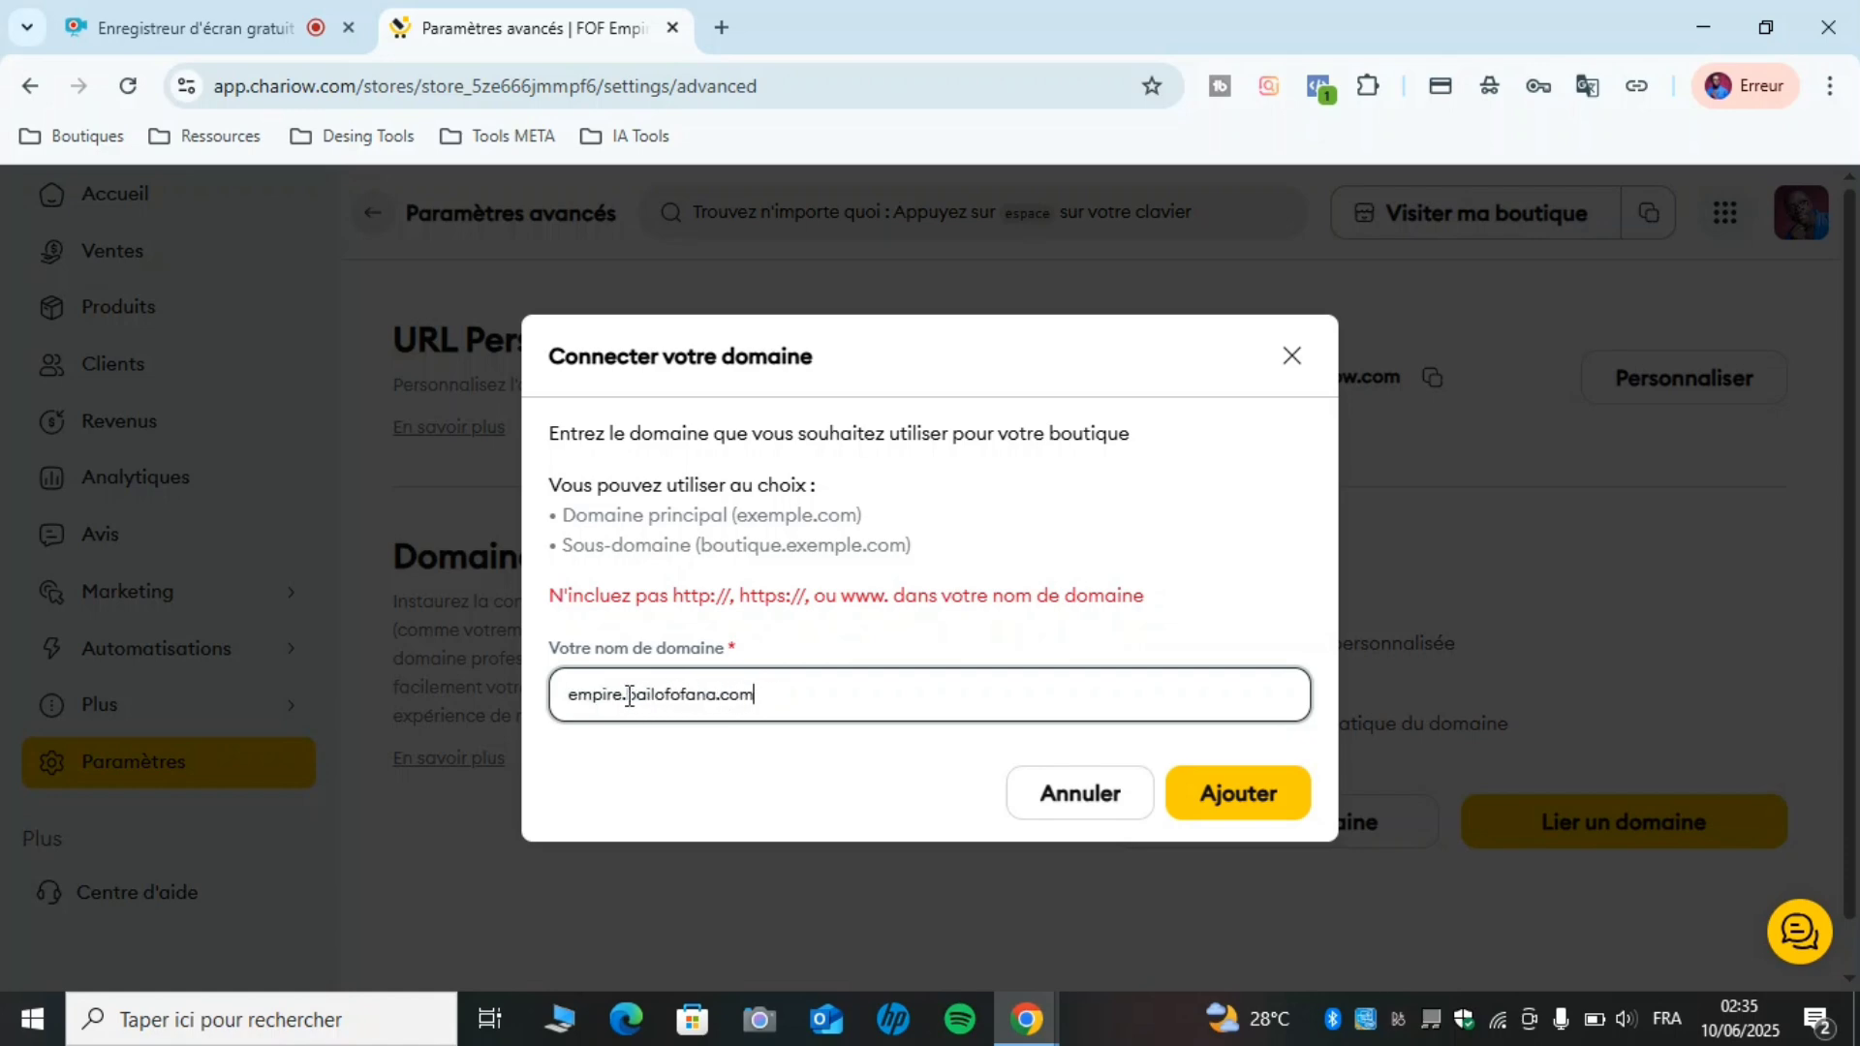
{"action": "left_click_drag", "start_coordinate": [629, 696], "coordinate": [566, 694]}
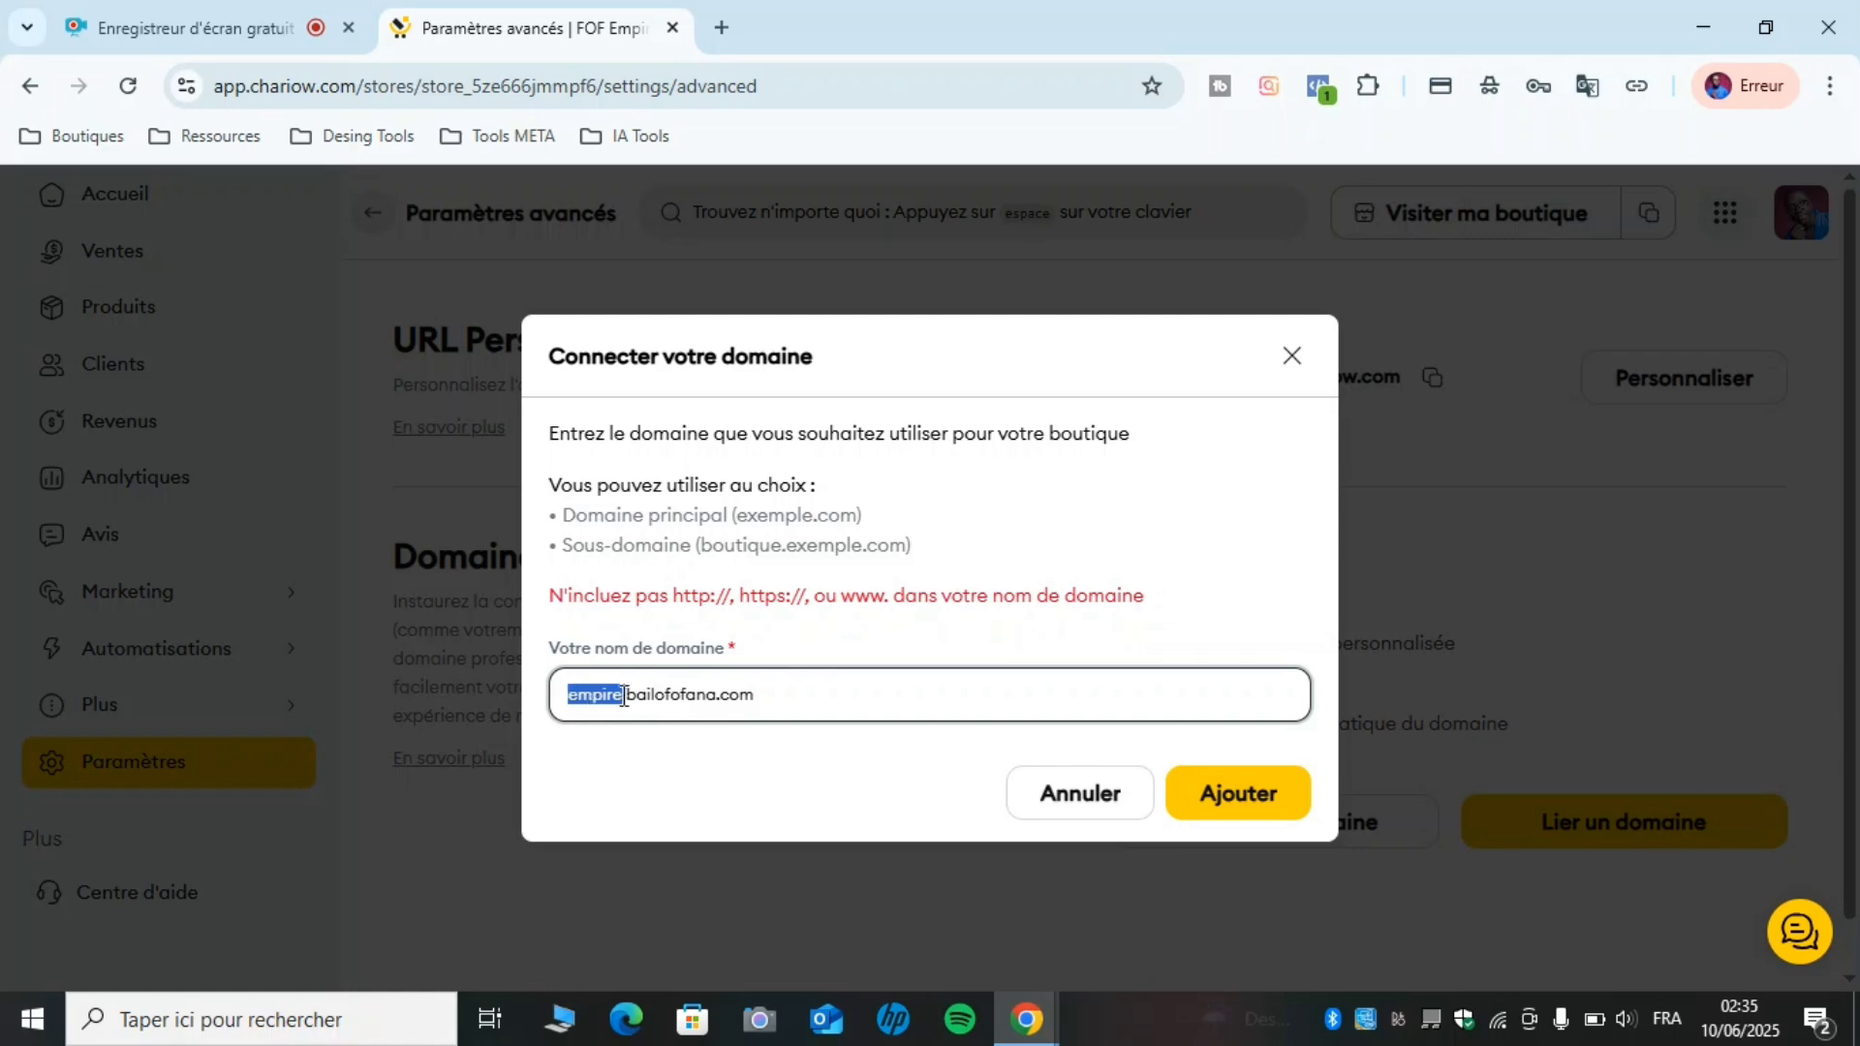
{"action": "left_click_drag", "start_coordinate": [772, 693], "coordinate": [676, 689]}
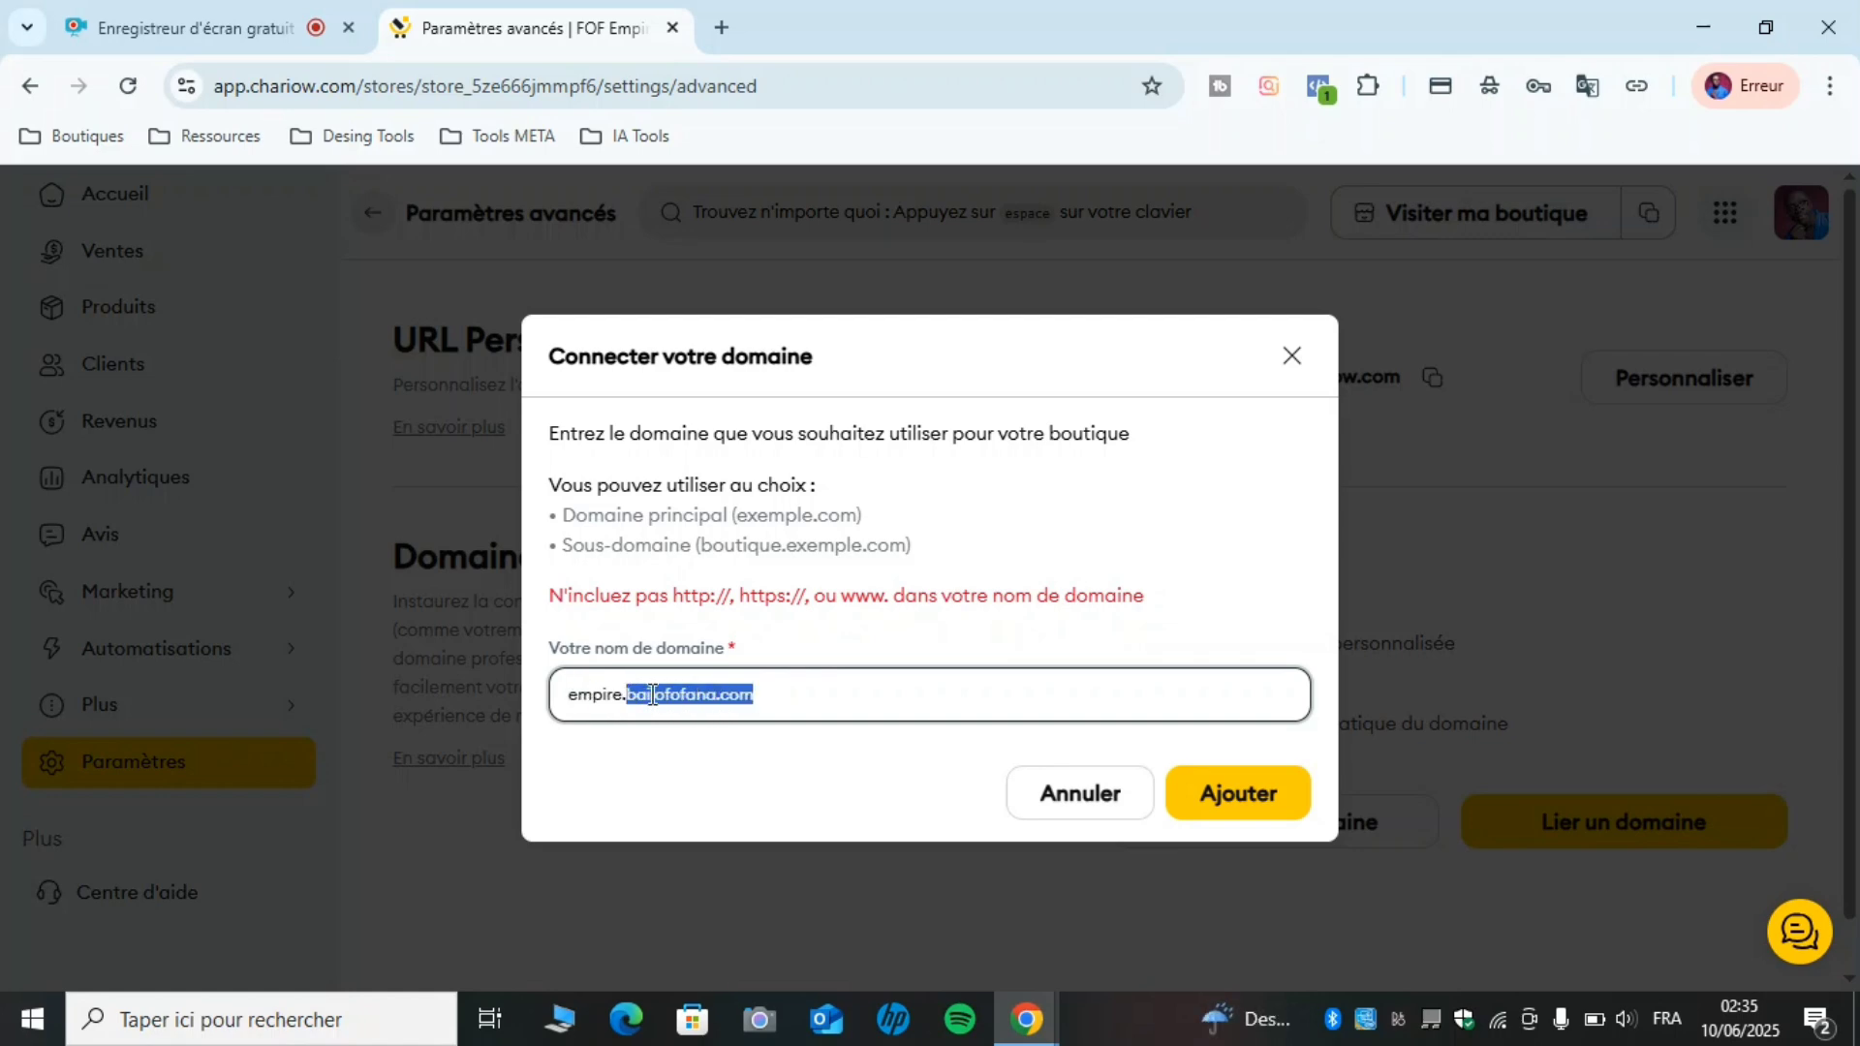
{"action": "left_click", "coordinate": [739, 772]}
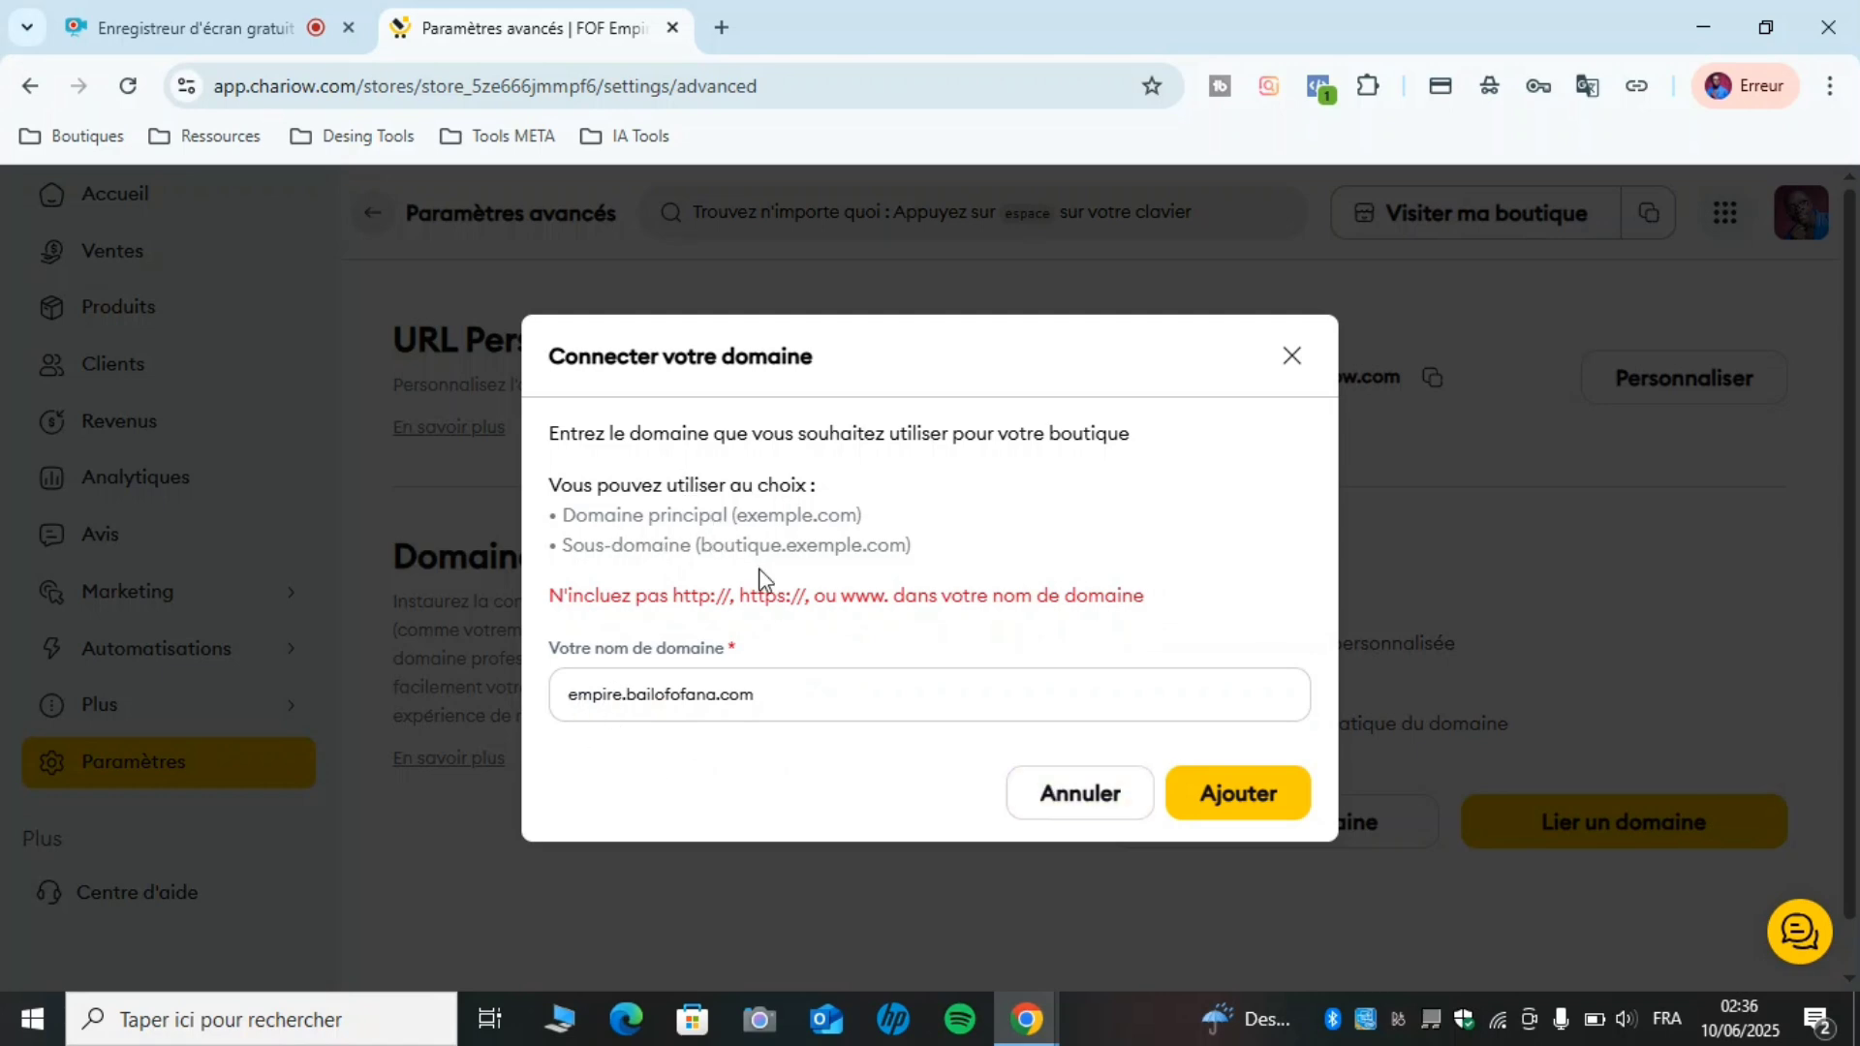
{"action": "left_click_drag", "start_coordinate": [740, 594], "coordinate": [776, 597]}
{"action": "left_click_drag", "start_coordinate": [621, 595], "coordinate": [905, 595]}
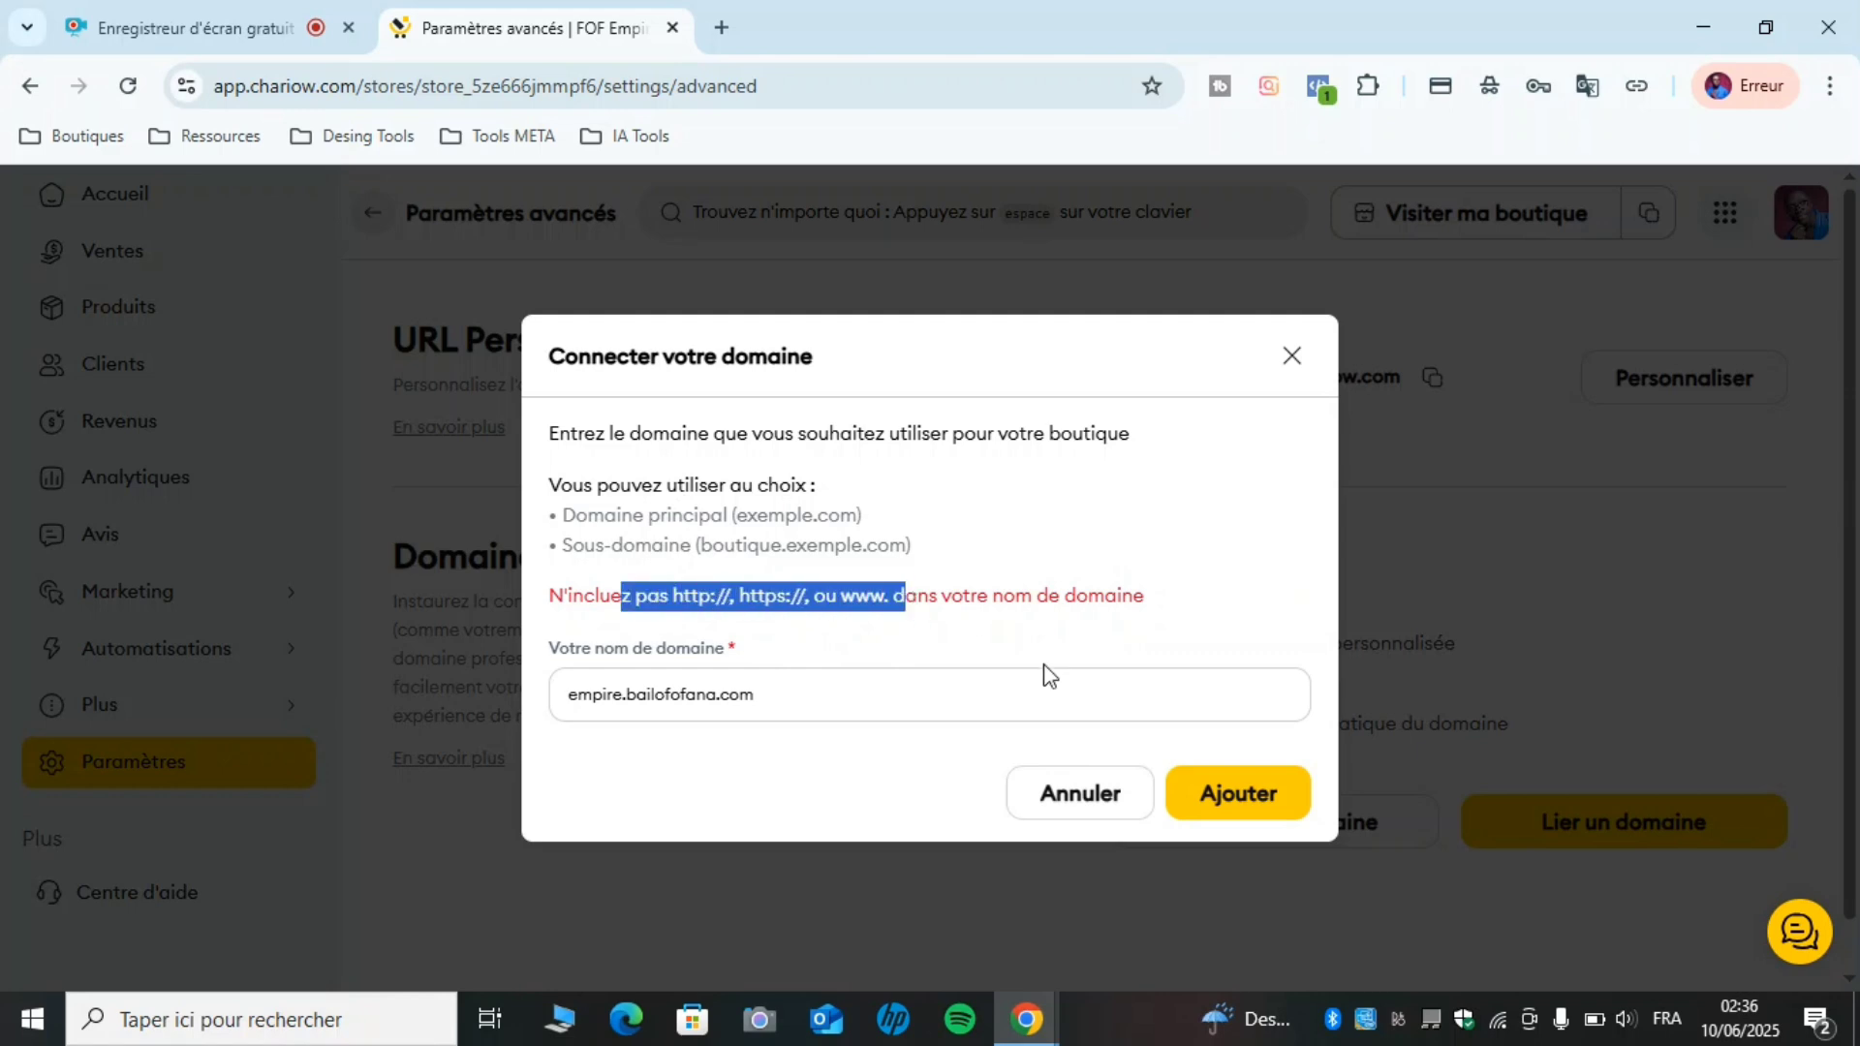
{"action": "left_click", "coordinate": [823, 787]}
{"action": "left_click", "coordinate": [1256, 795]}
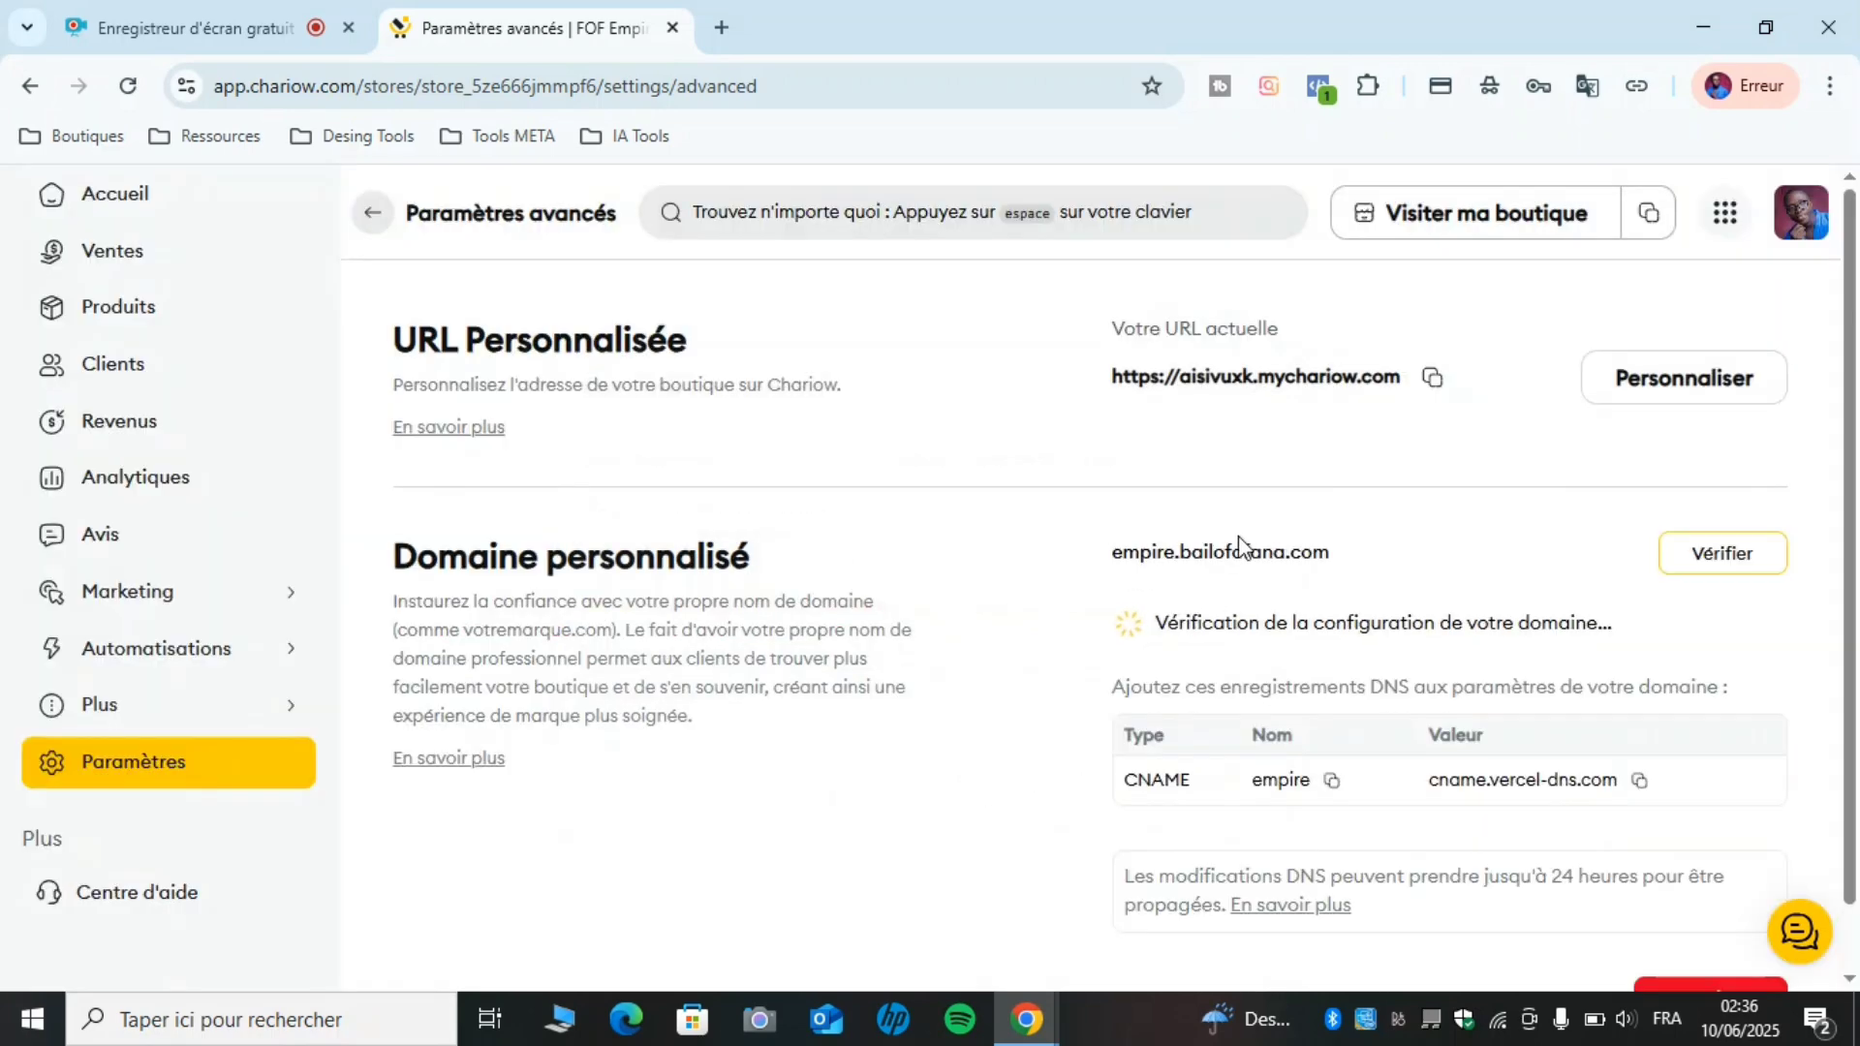
Examine the configuration verification status and the address of the newly added custom domain.
{"action": "left_click_drag", "start_coordinate": [1226, 625], "coordinate": [1405, 627]}
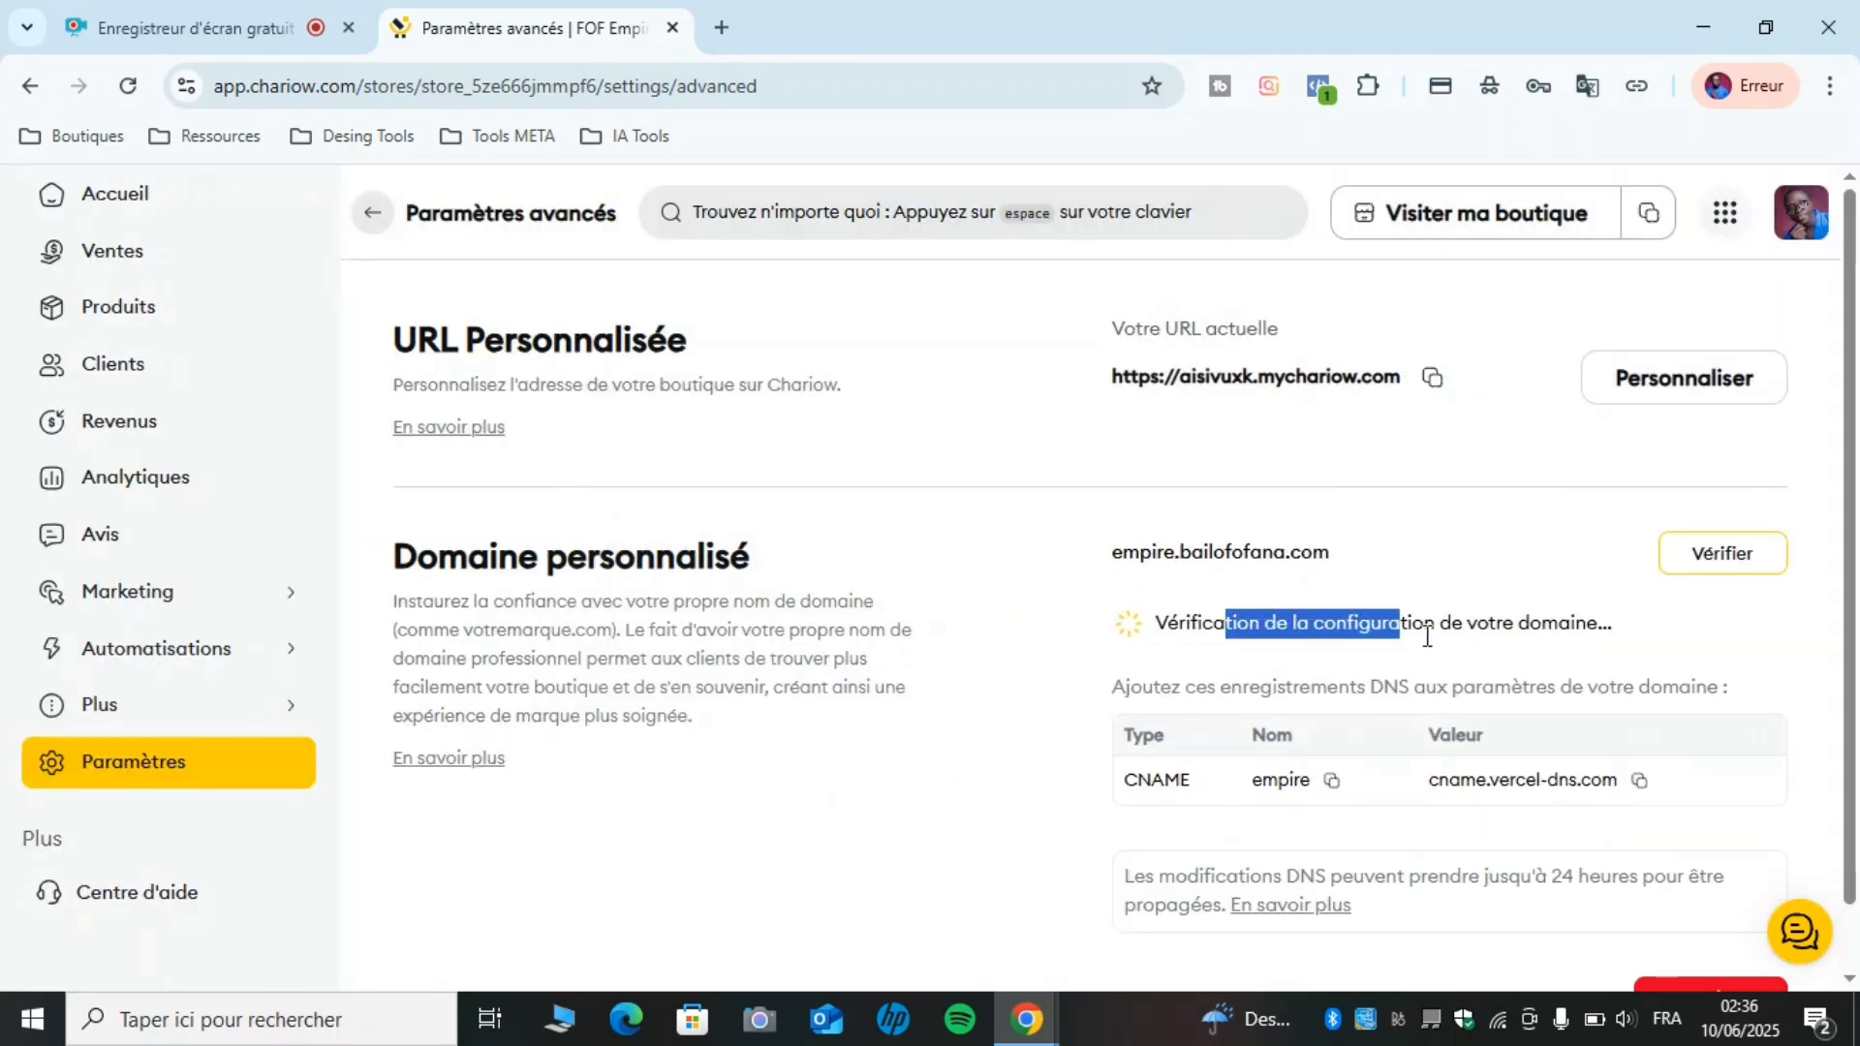
{"action": "left_click_drag", "start_coordinate": [1587, 635], "coordinate": [1432, 683]}
{"action": "left_click", "coordinate": [1229, 659]}
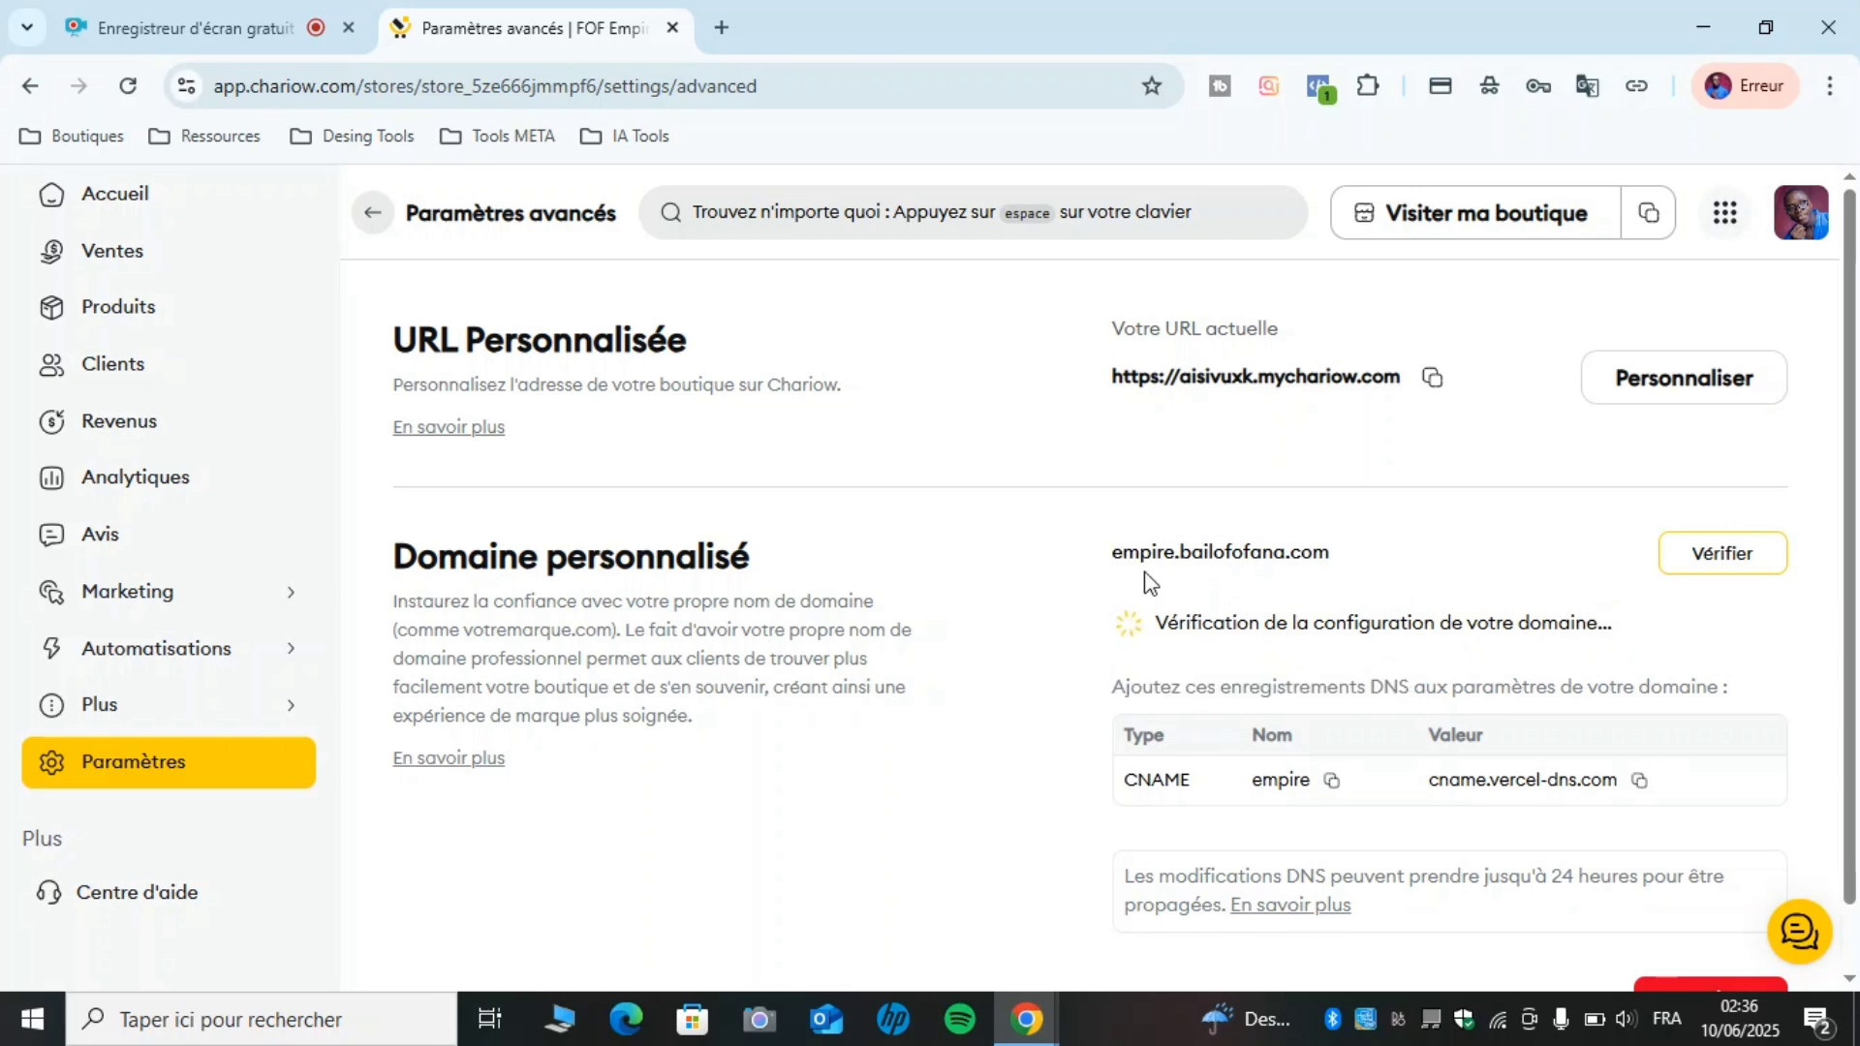
{"action": "triple_click", "coordinate": [1201, 554]}
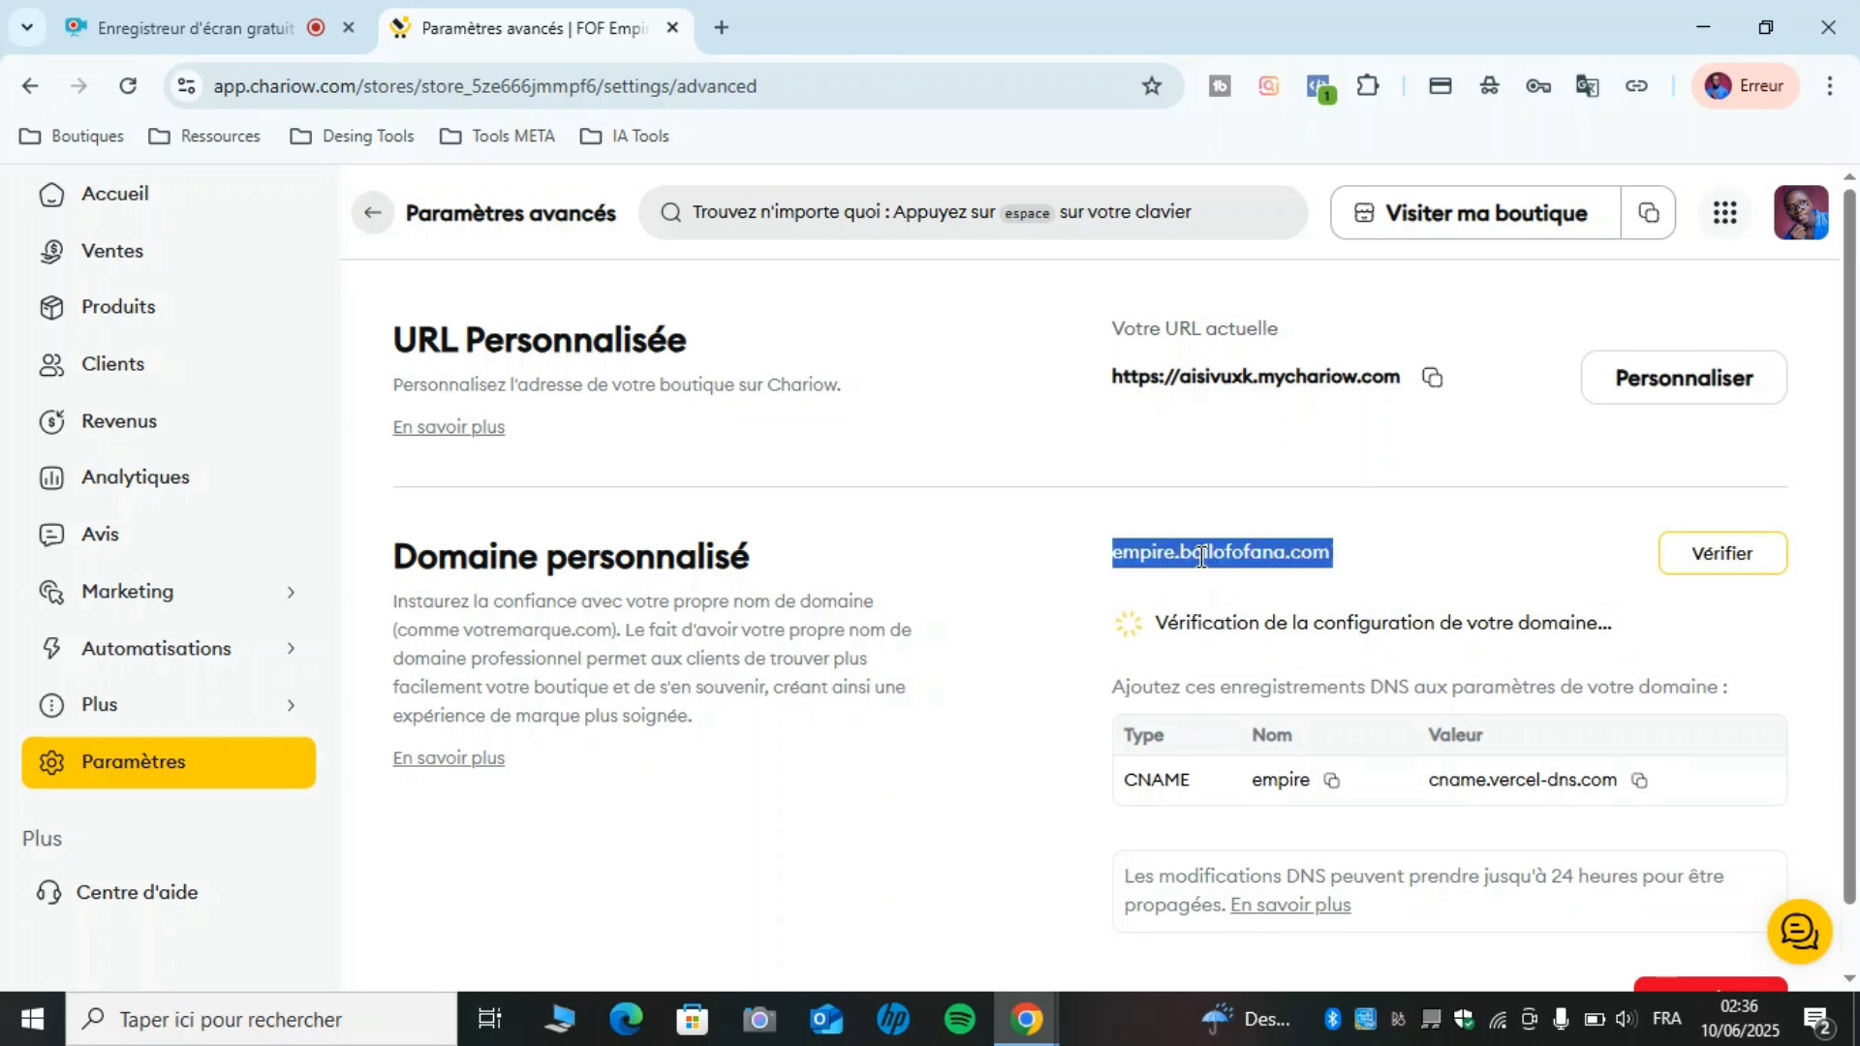
{"action": "left_click", "coordinate": [1416, 572]}
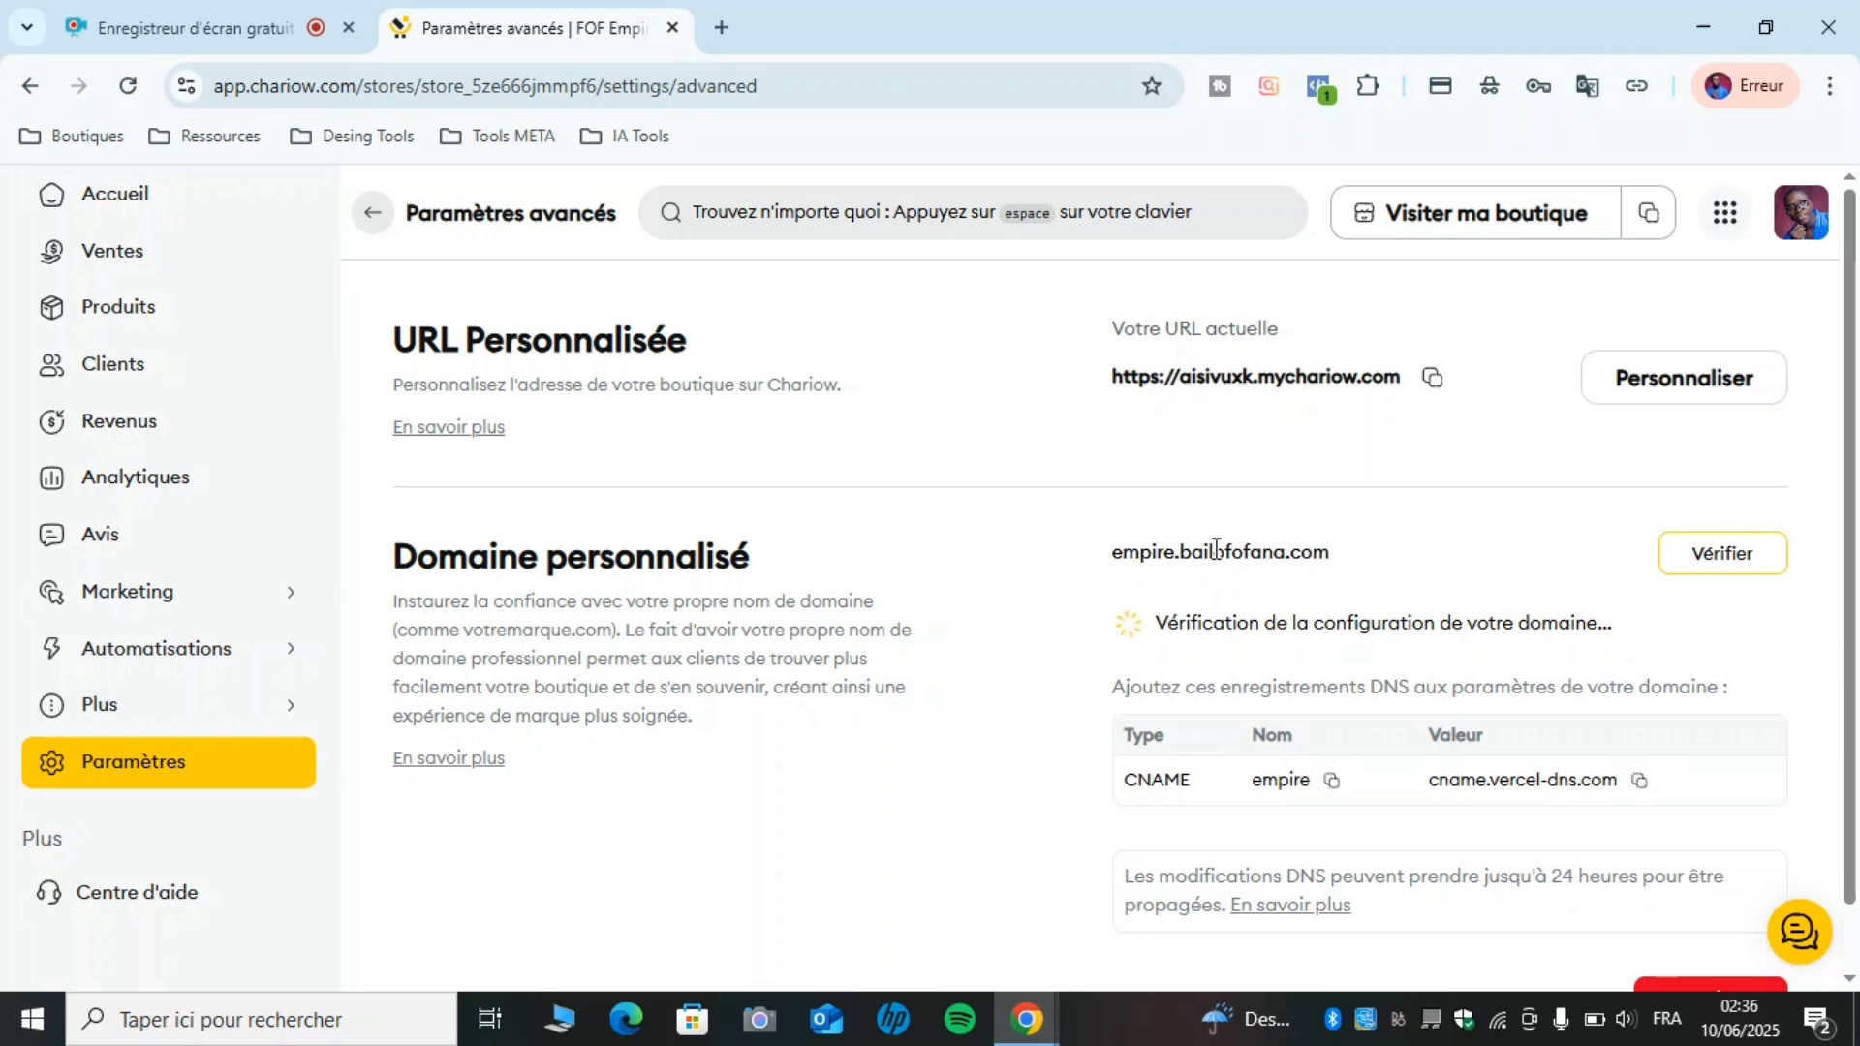
{"action": "triple_click", "coordinate": [1124, 560]}
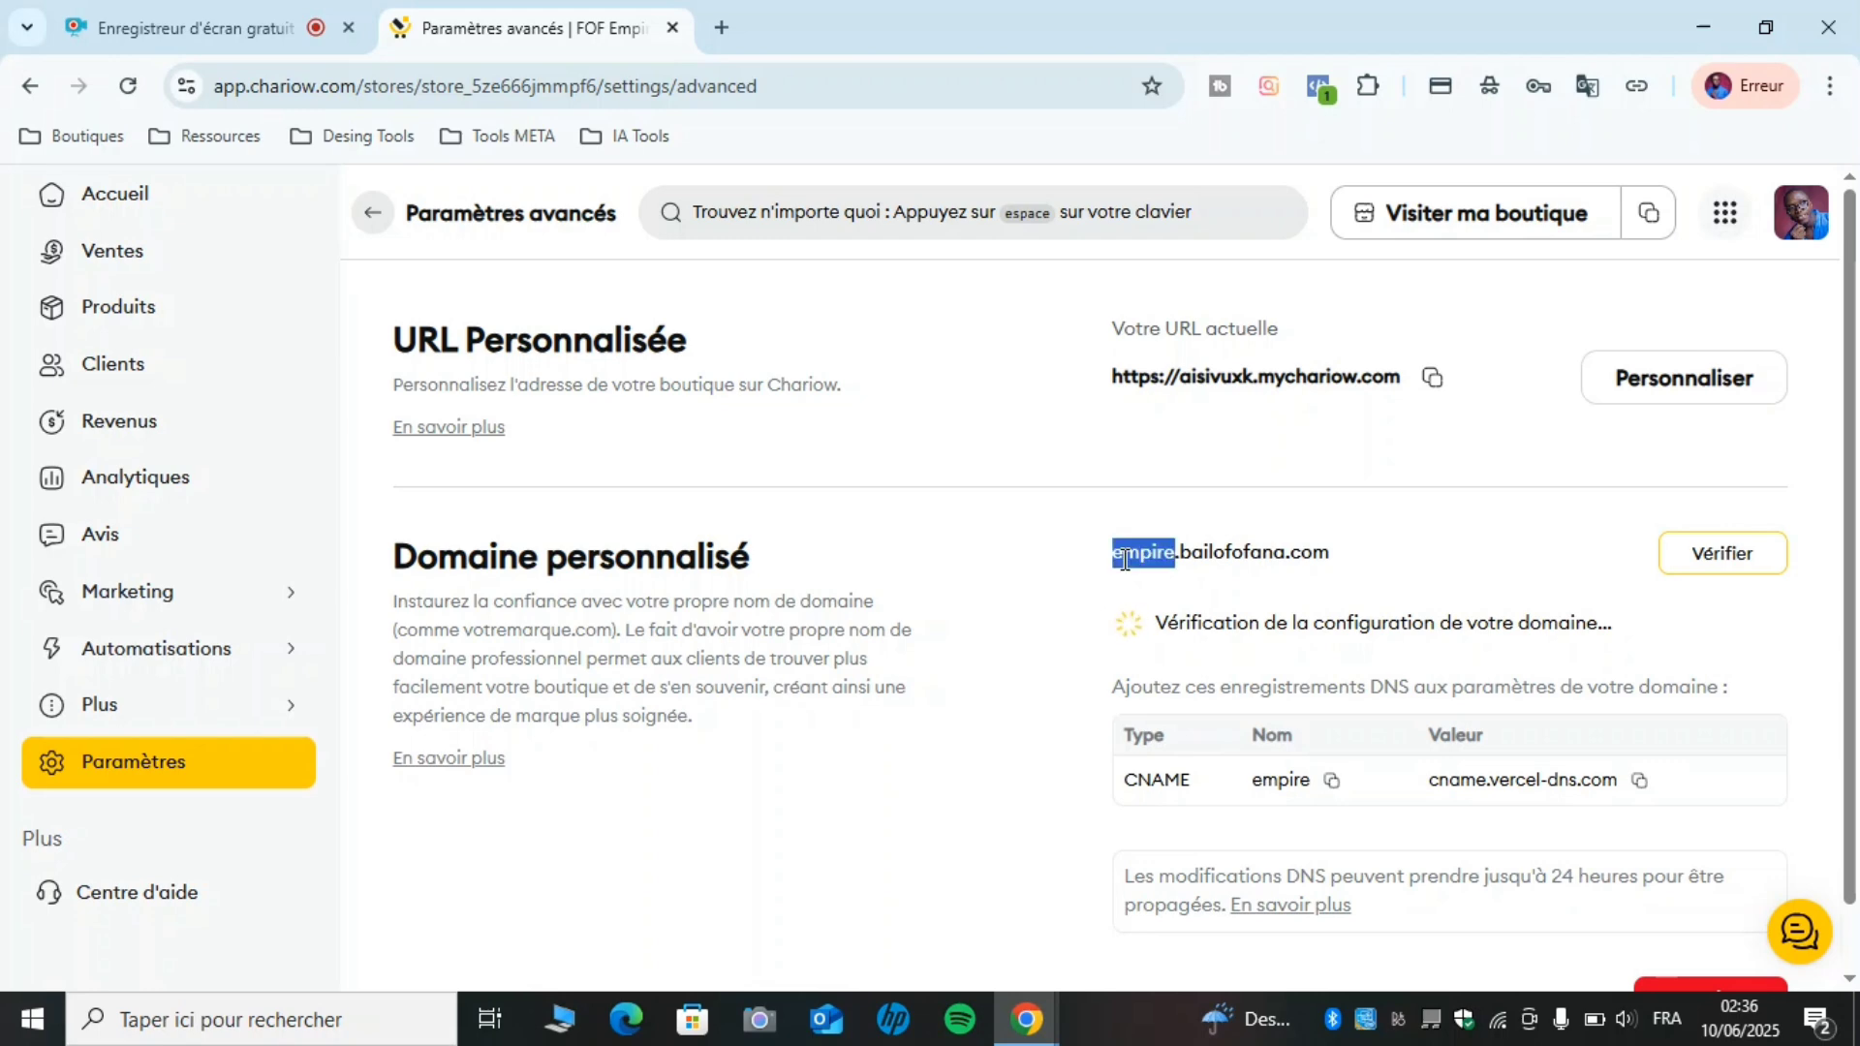
{"action": "left_click", "coordinate": [1389, 571]}
Read the instruction on adding DNS records to the domain and examine the type, name and value of the required record.
{"action": "scroll", "coordinate": [1403, 595], "scroll_direction": "down", "scroll_amount": 1}
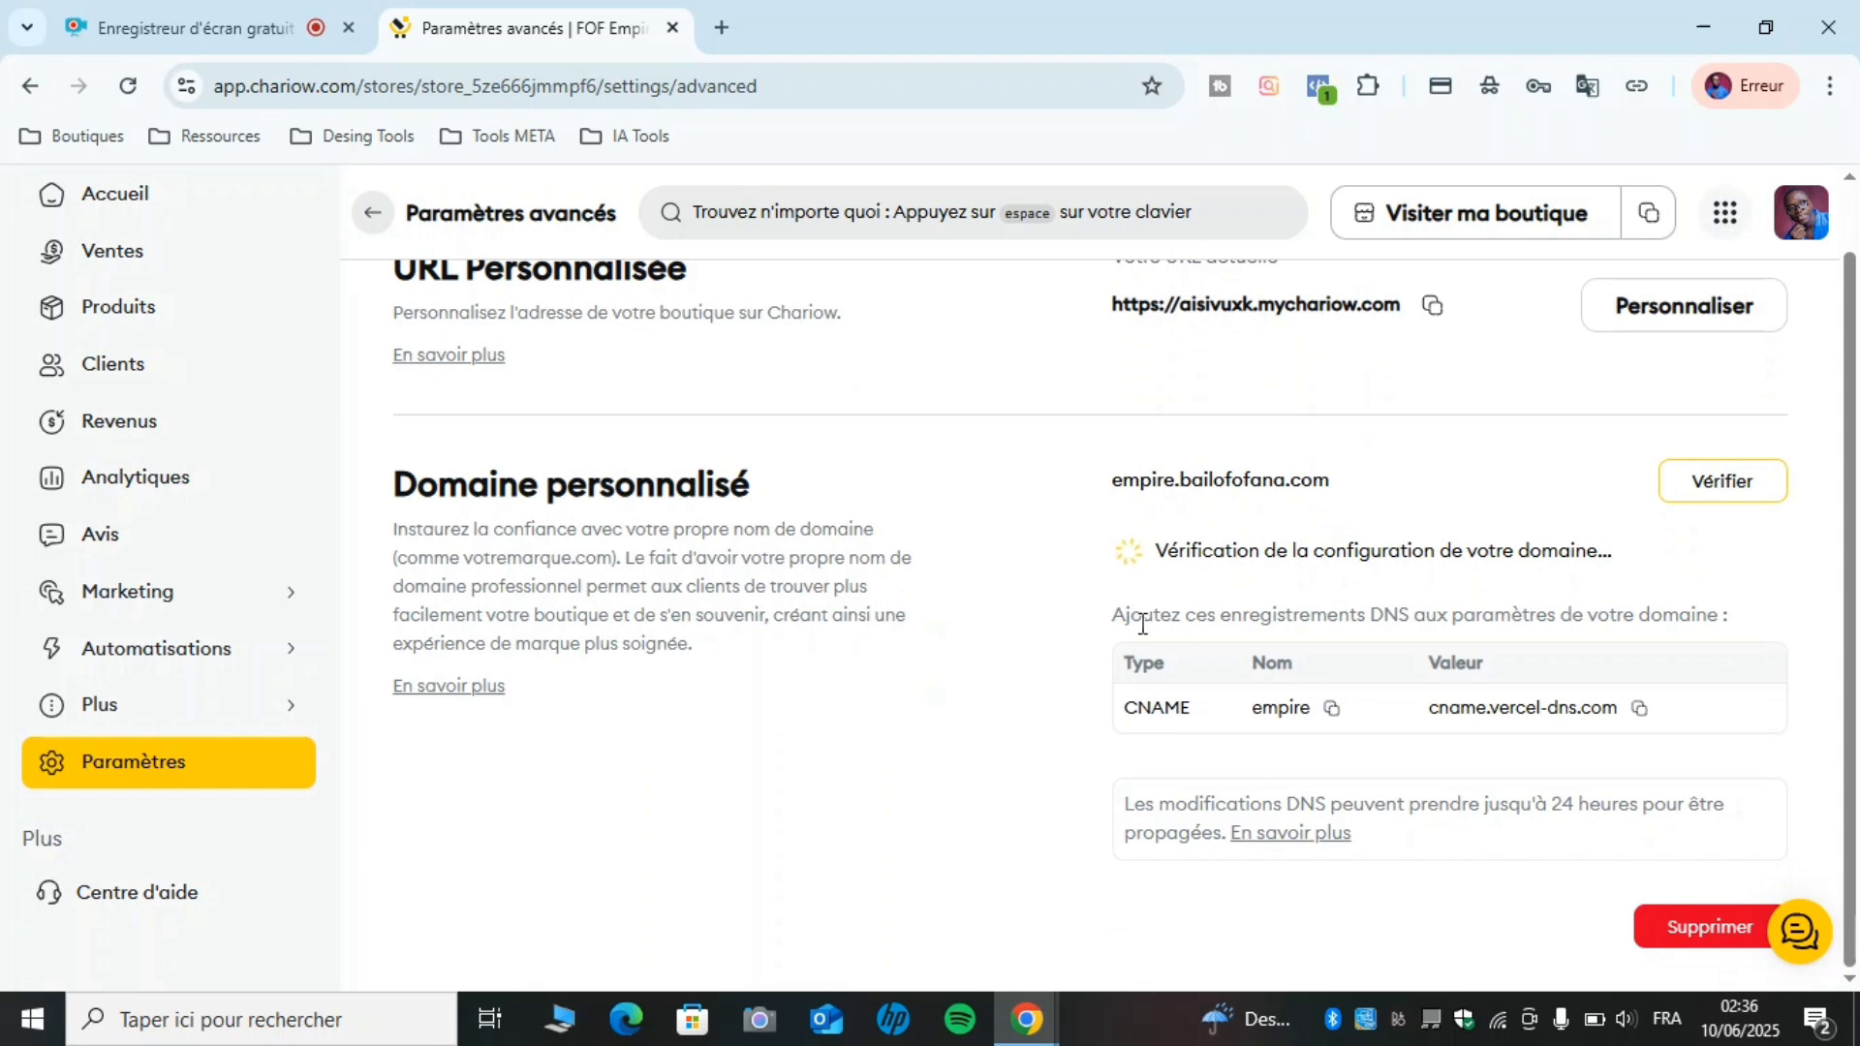
{"action": "left_click_drag", "start_coordinate": [1118, 618], "coordinate": [1733, 629]}
{"action": "left_click", "coordinate": [1748, 616]}
{"action": "left_click_drag", "start_coordinate": [1123, 622], "coordinate": [1710, 595]}
{"action": "left_click", "coordinate": [1725, 593]}
{"action": "left_click_drag", "start_coordinate": [1134, 672], "coordinate": [1693, 695]}
{"action": "left_click", "coordinate": [1777, 630]}
{"action": "left_click_drag", "start_coordinate": [1130, 668], "coordinate": [1619, 706]}
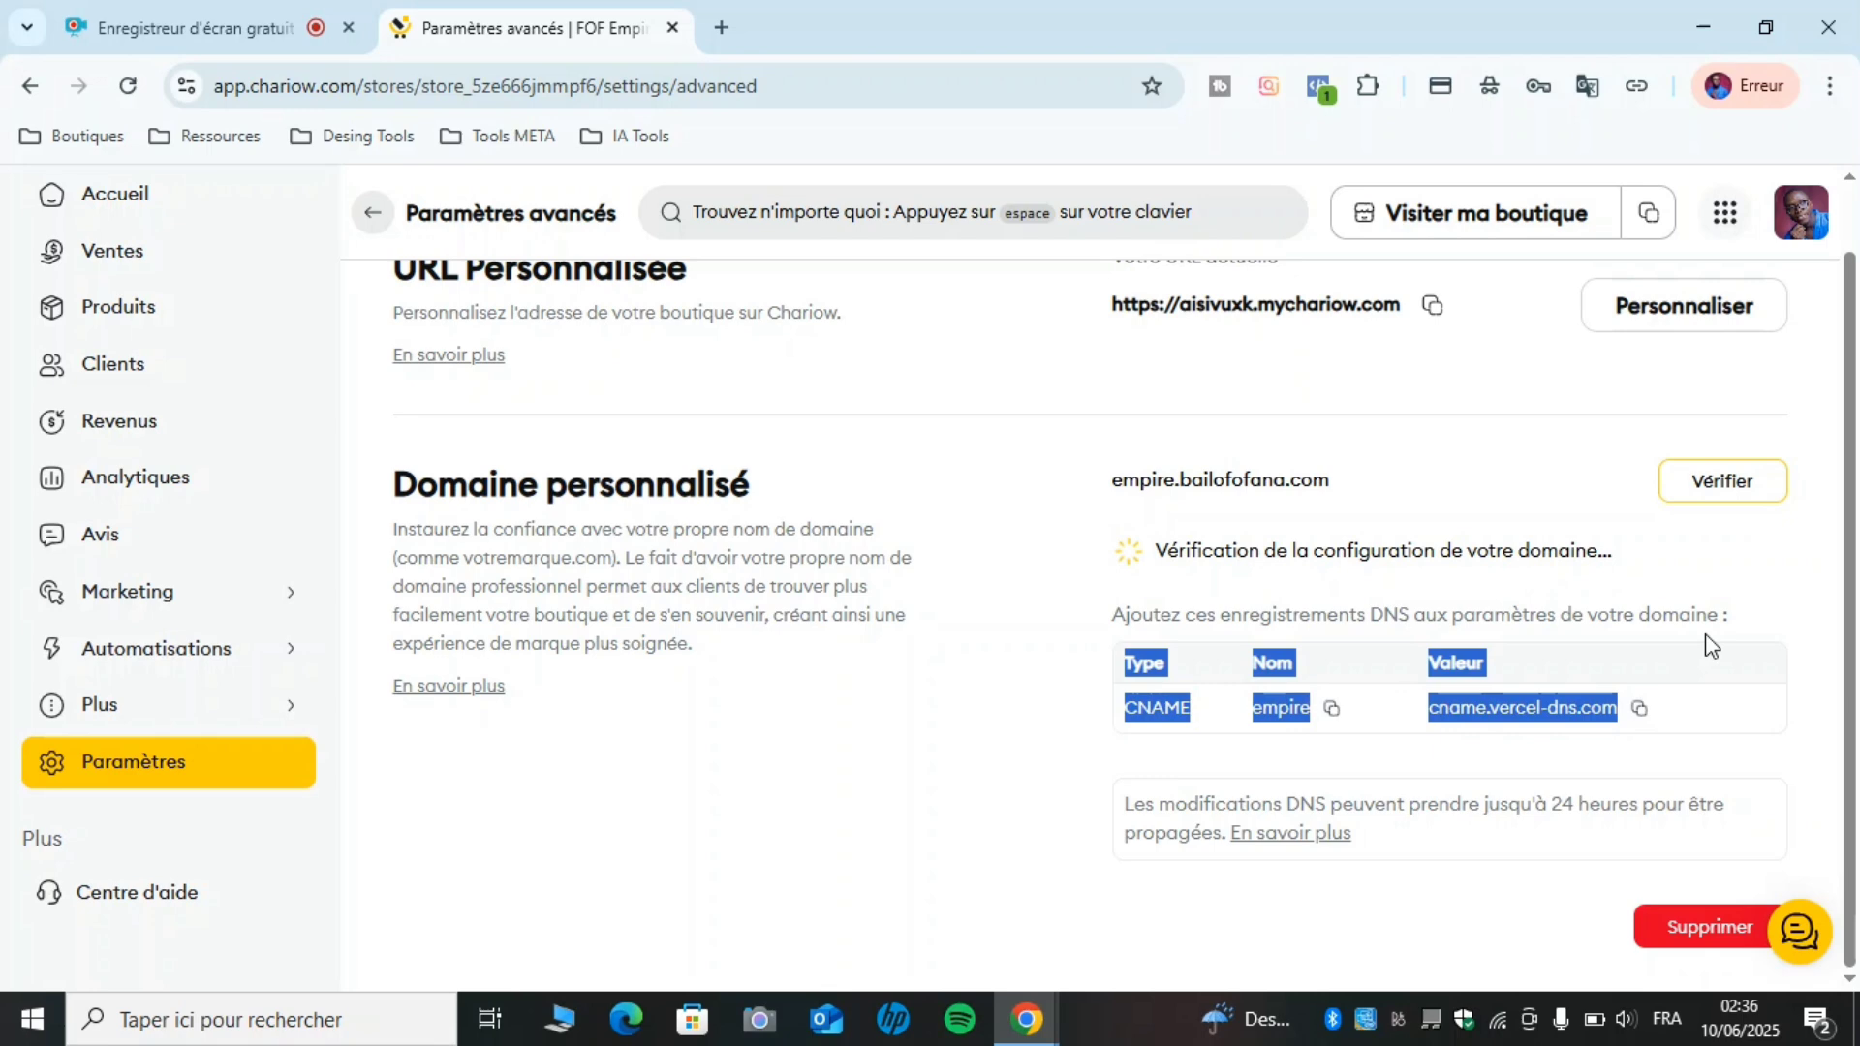
{"action": "left_click", "coordinate": [1785, 593]}
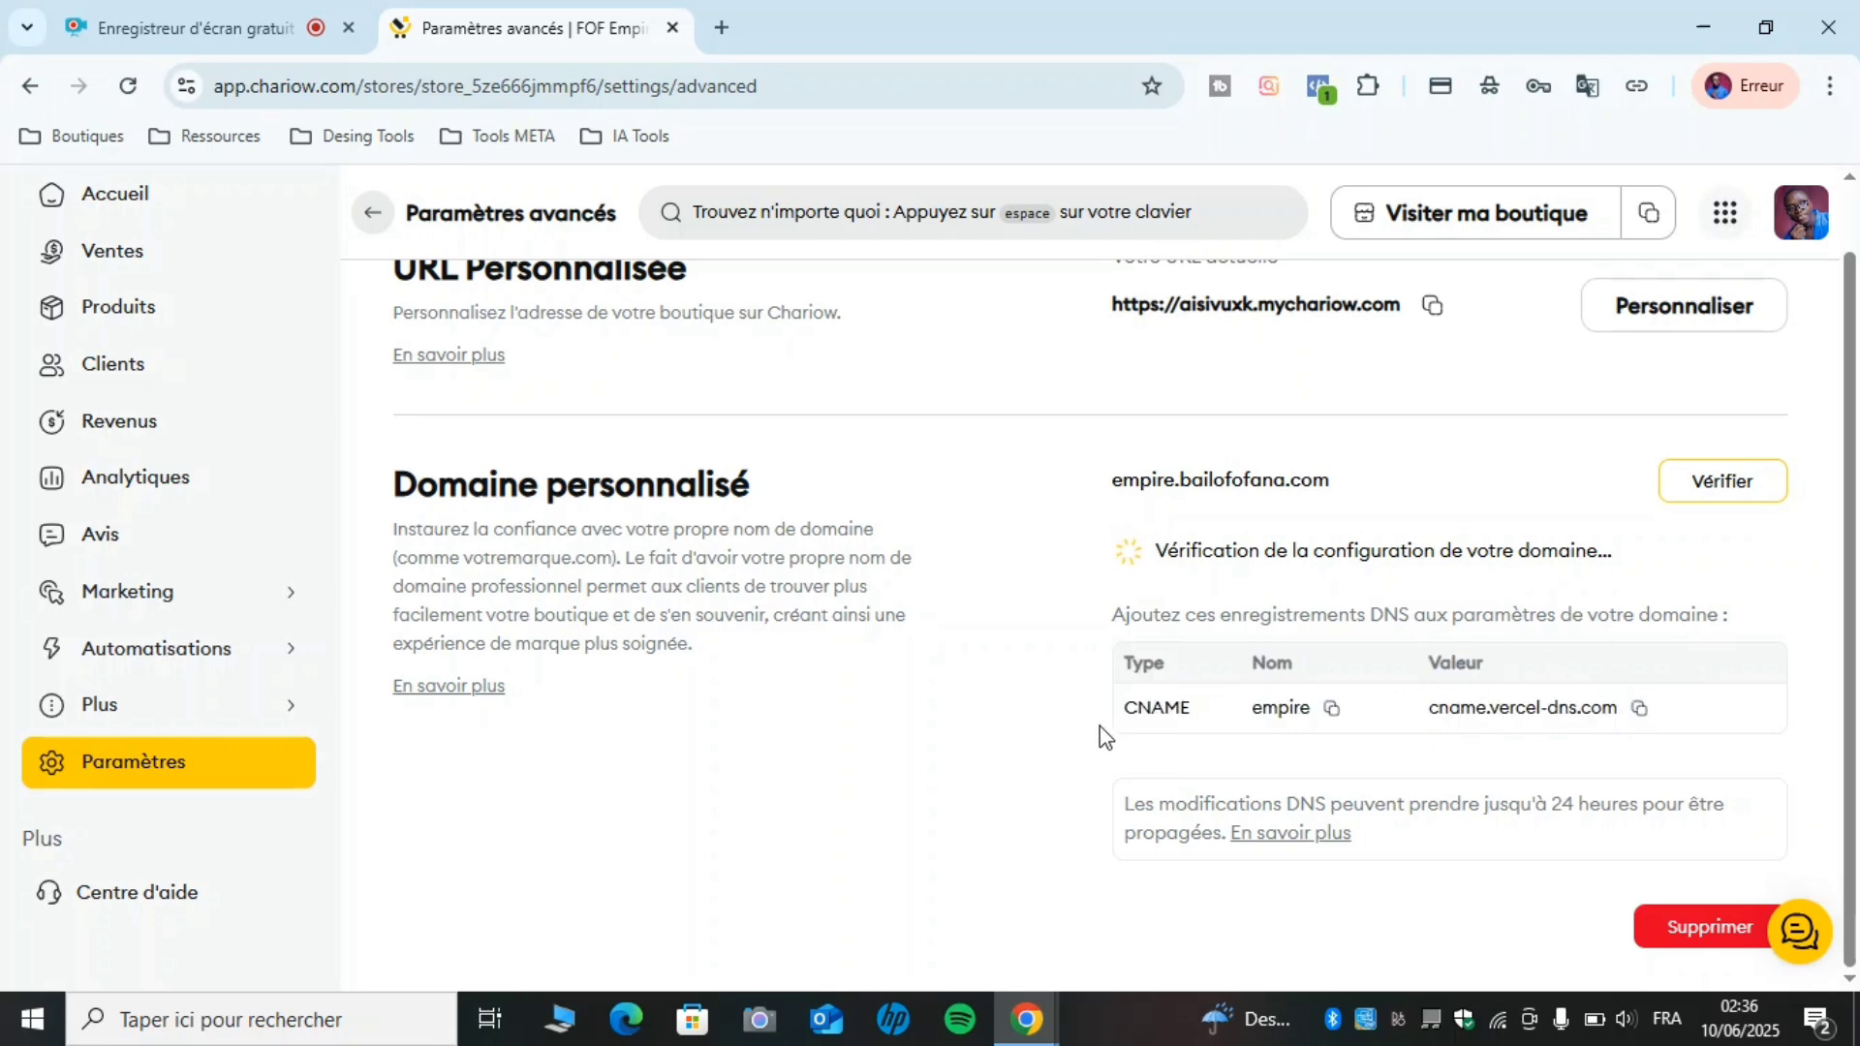
{"action": "scroll", "coordinate": [1083, 751], "scroll_direction": "up", "scroll_amount": 1}
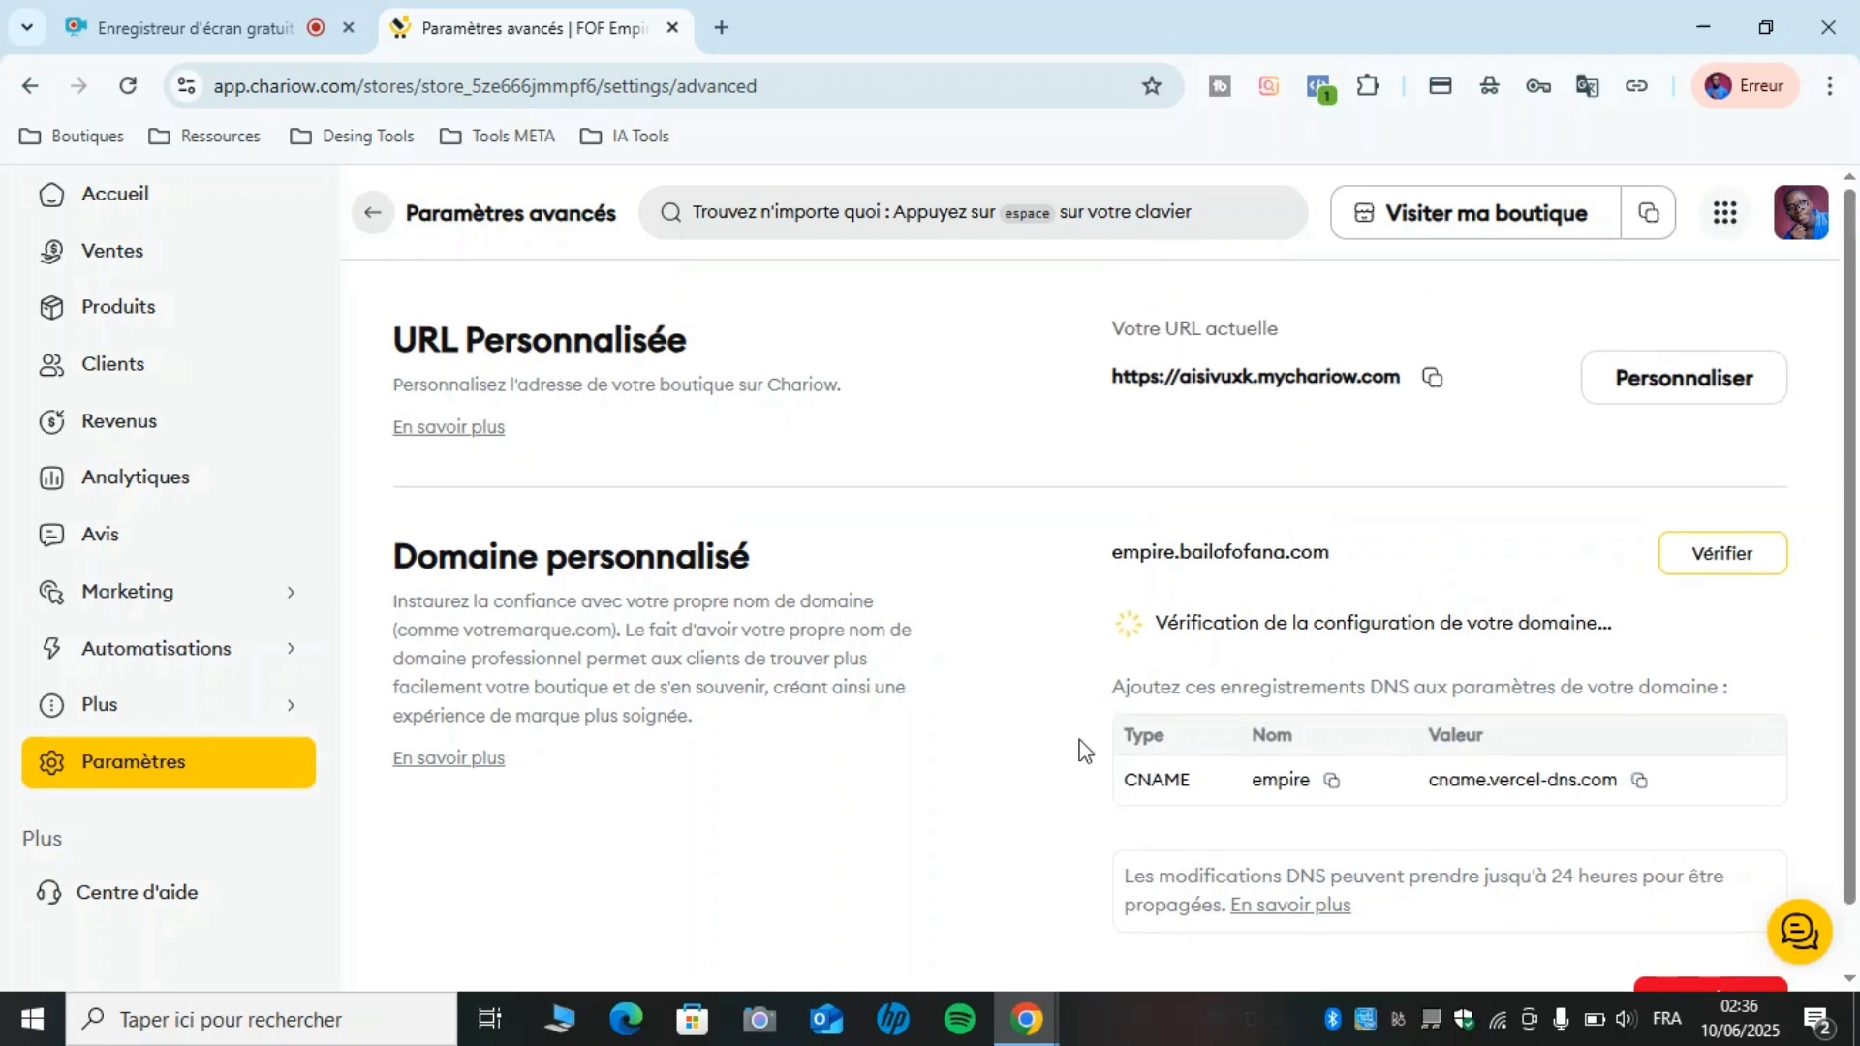
{"action": "scroll", "coordinate": [1084, 751], "scroll_direction": "down", "scroll_amount": 1}
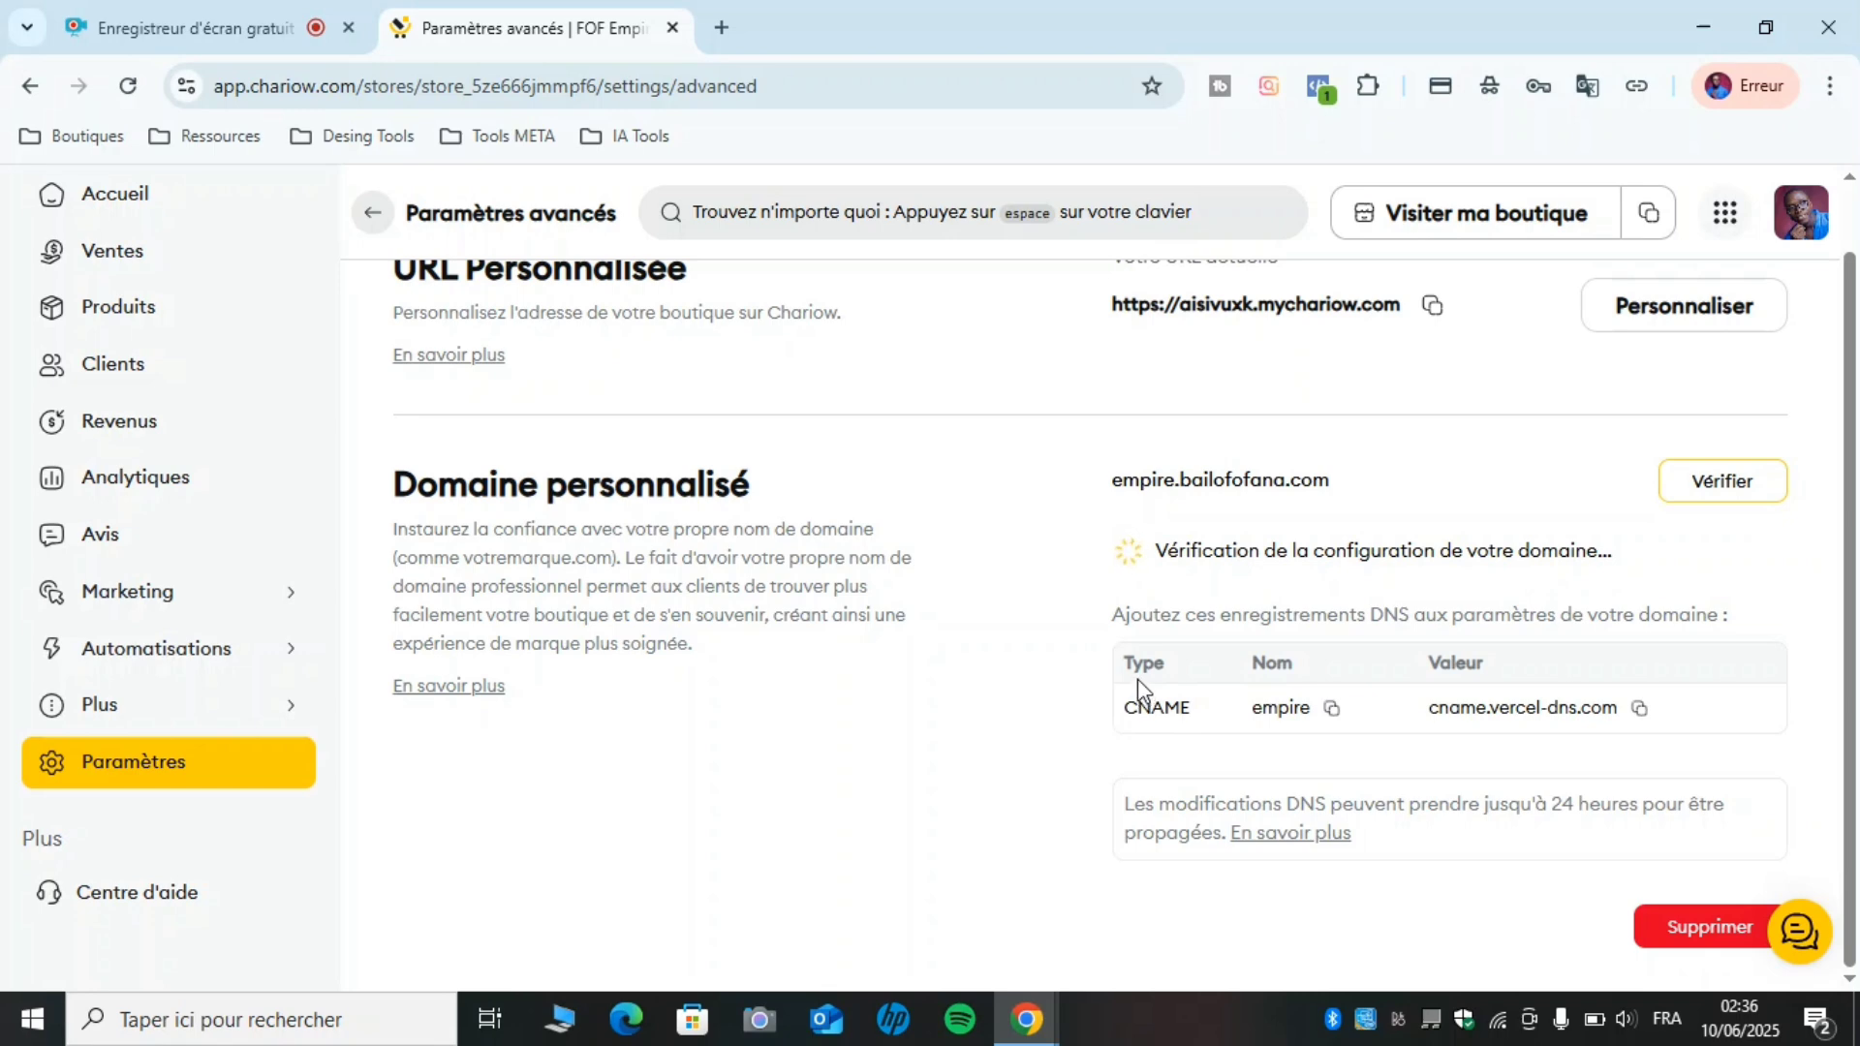
{"action": "scroll", "coordinate": [1136, 667], "scroll_direction": "up", "scroll_amount": 1}
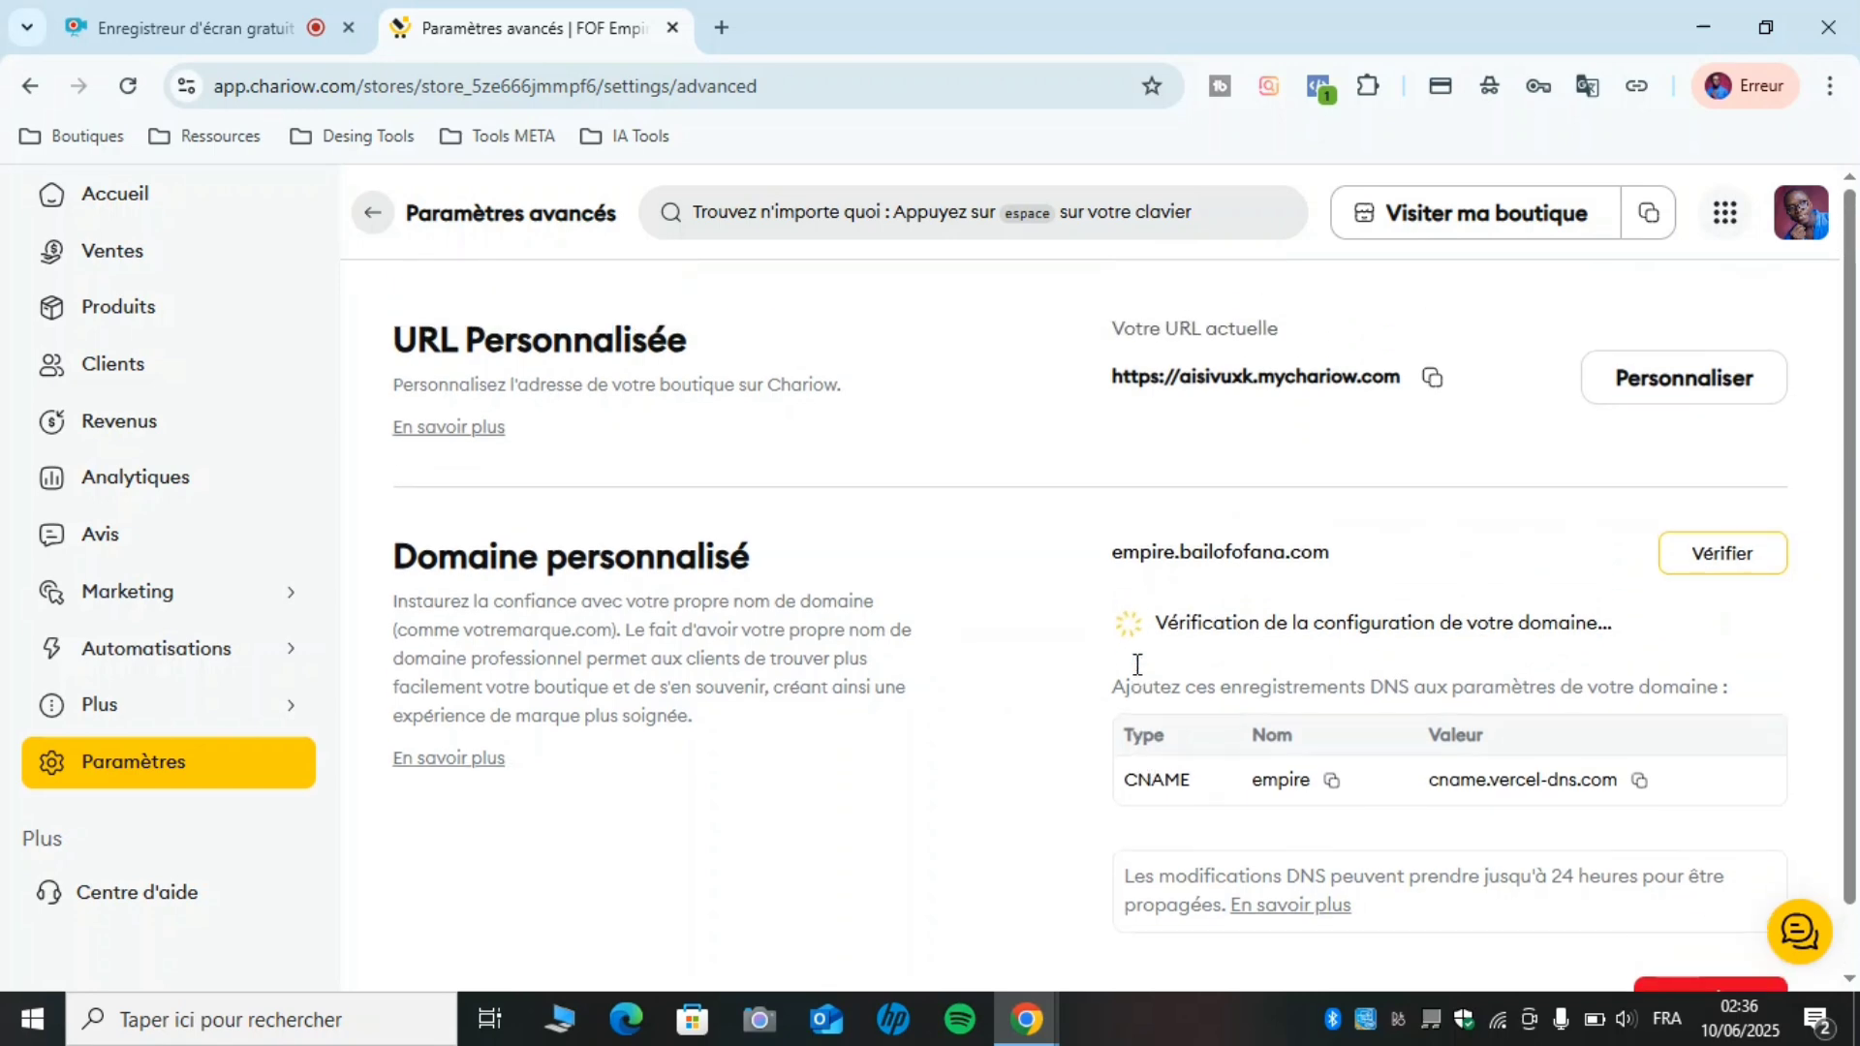
Open the LWS Panel in a new tab and bring up the list of registered domains.
{"action": "left_click", "coordinate": [730, 20]}
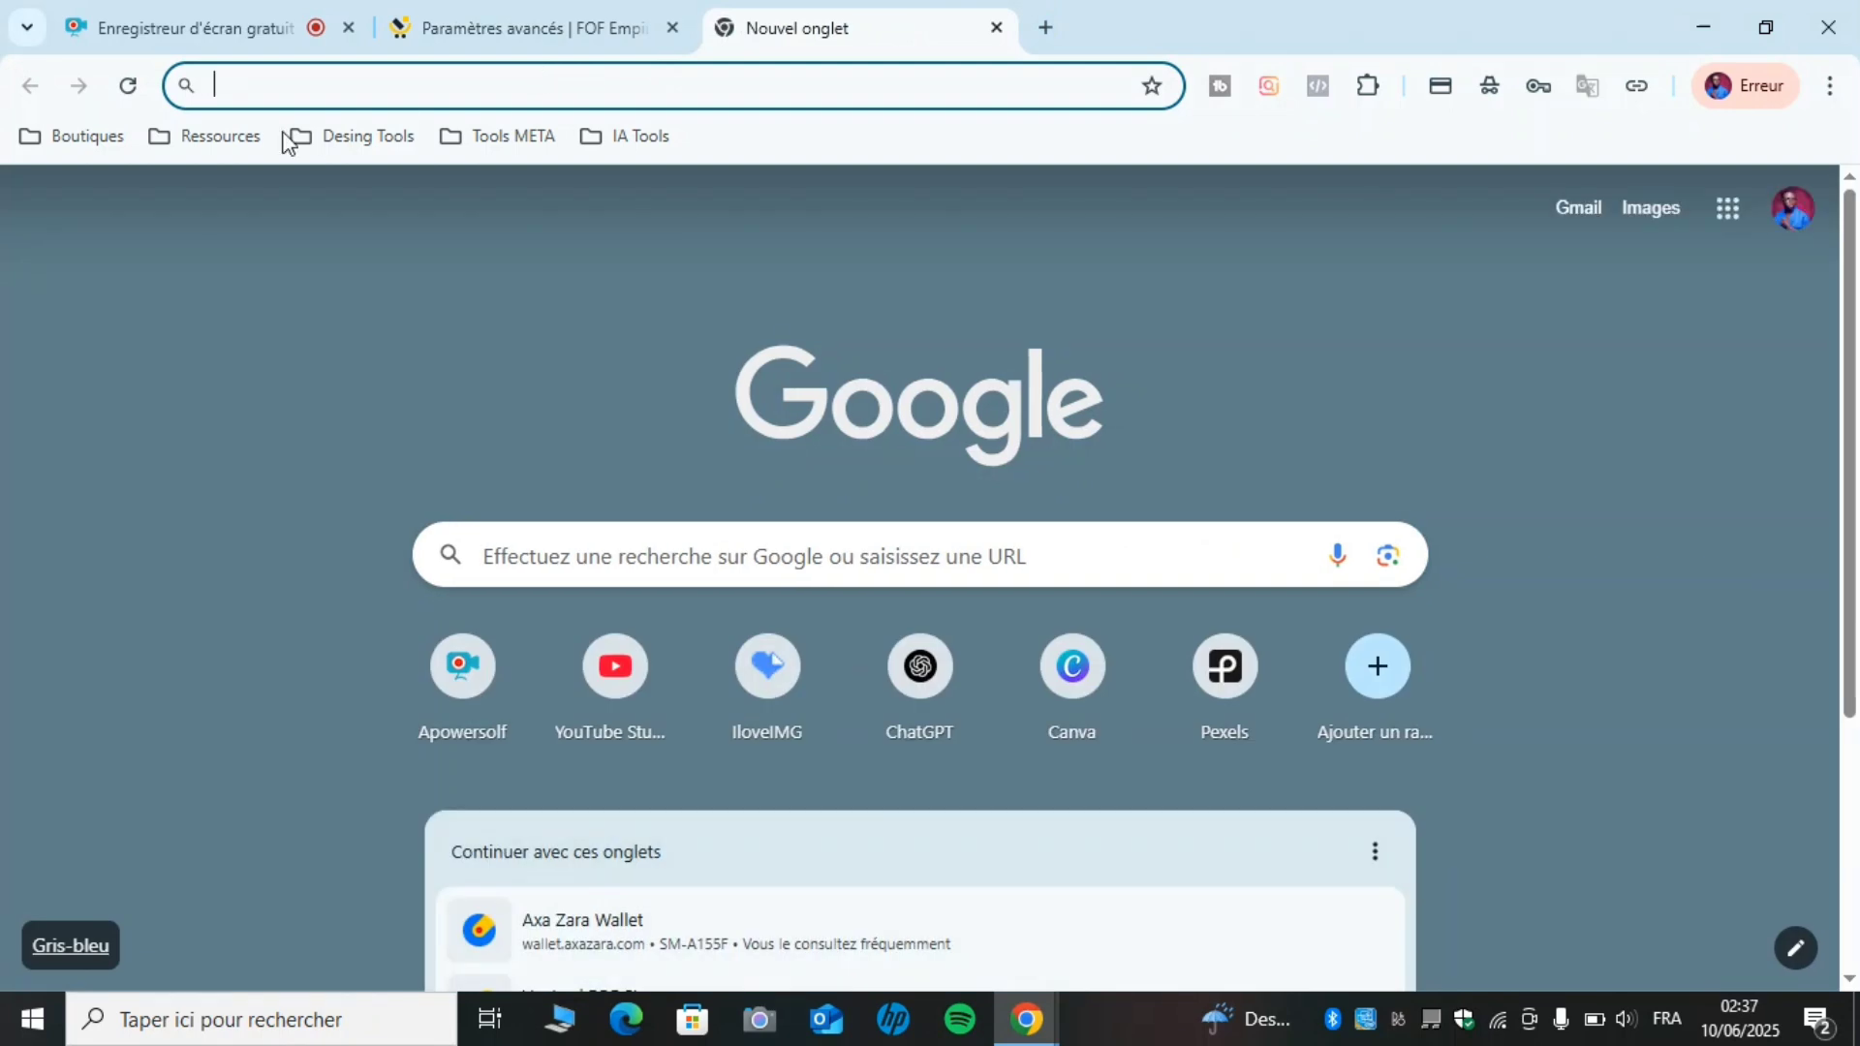
{"action": "left_click", "coordinate": [194, 136]}
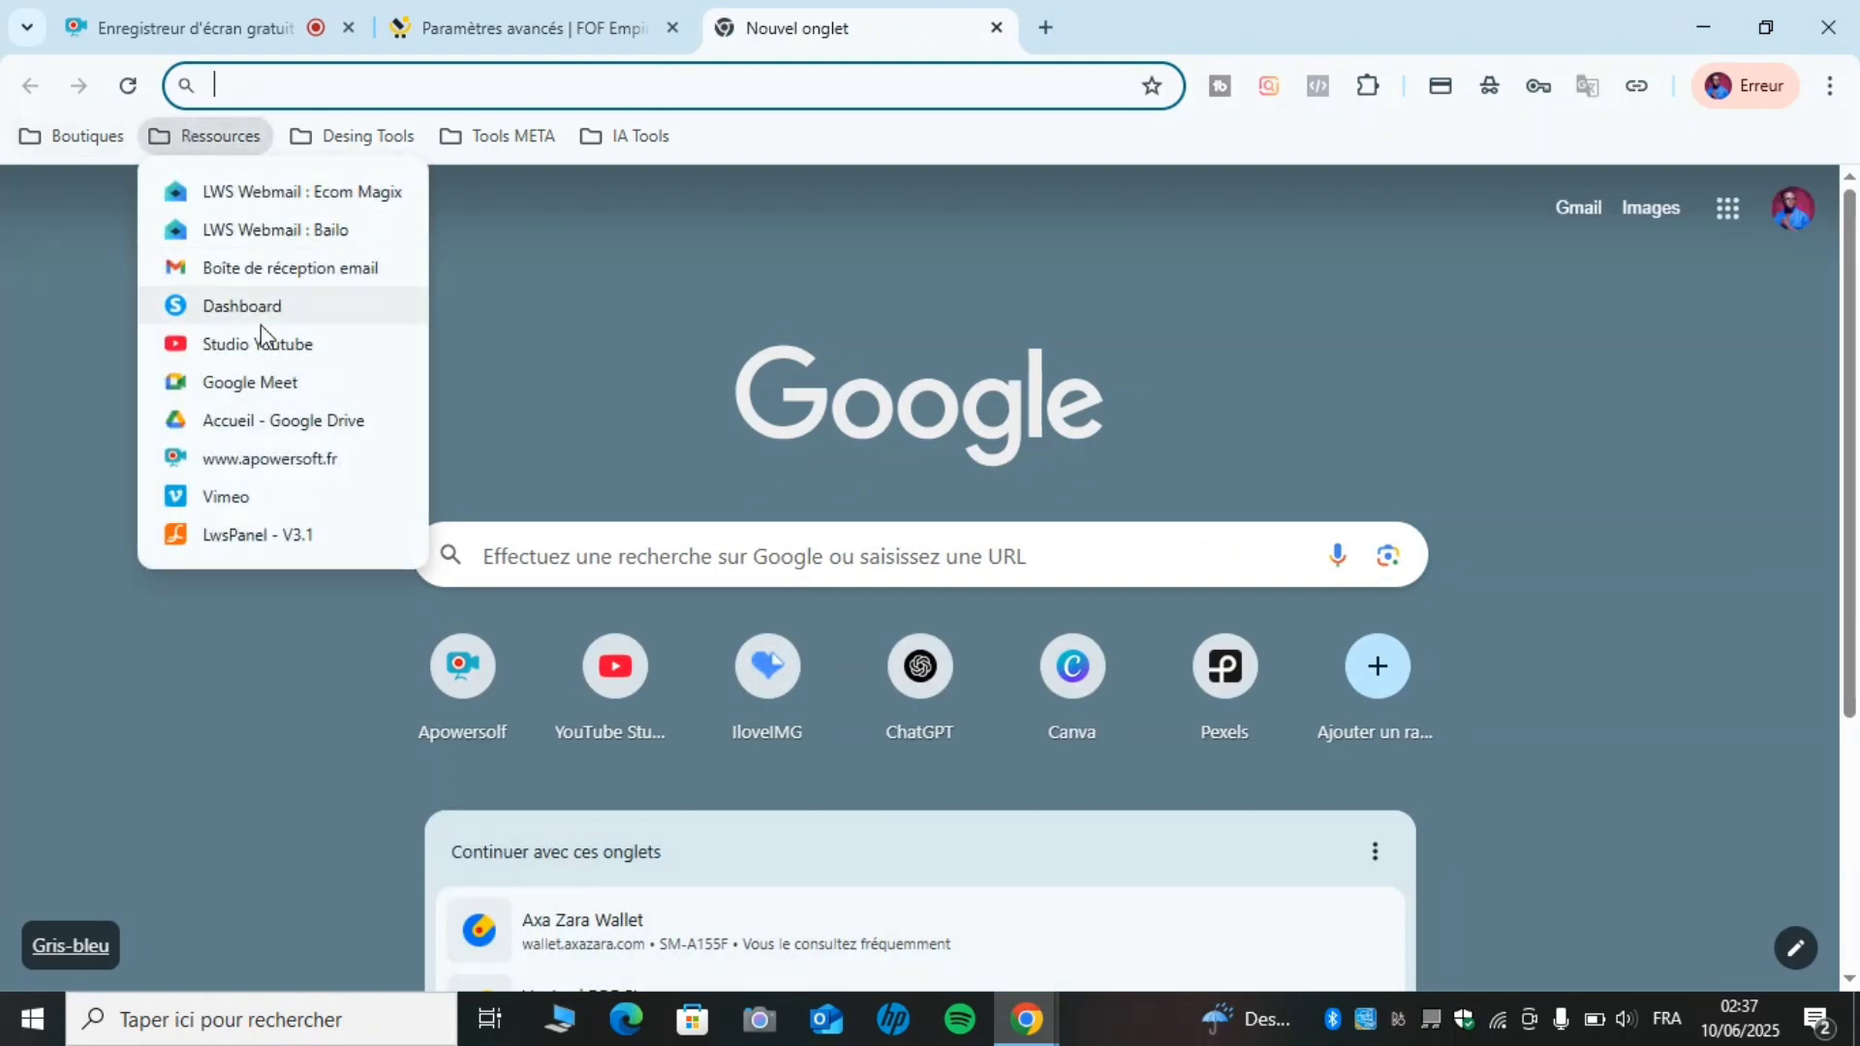
{"action": "left_click", "coordinate": [265, 535]}
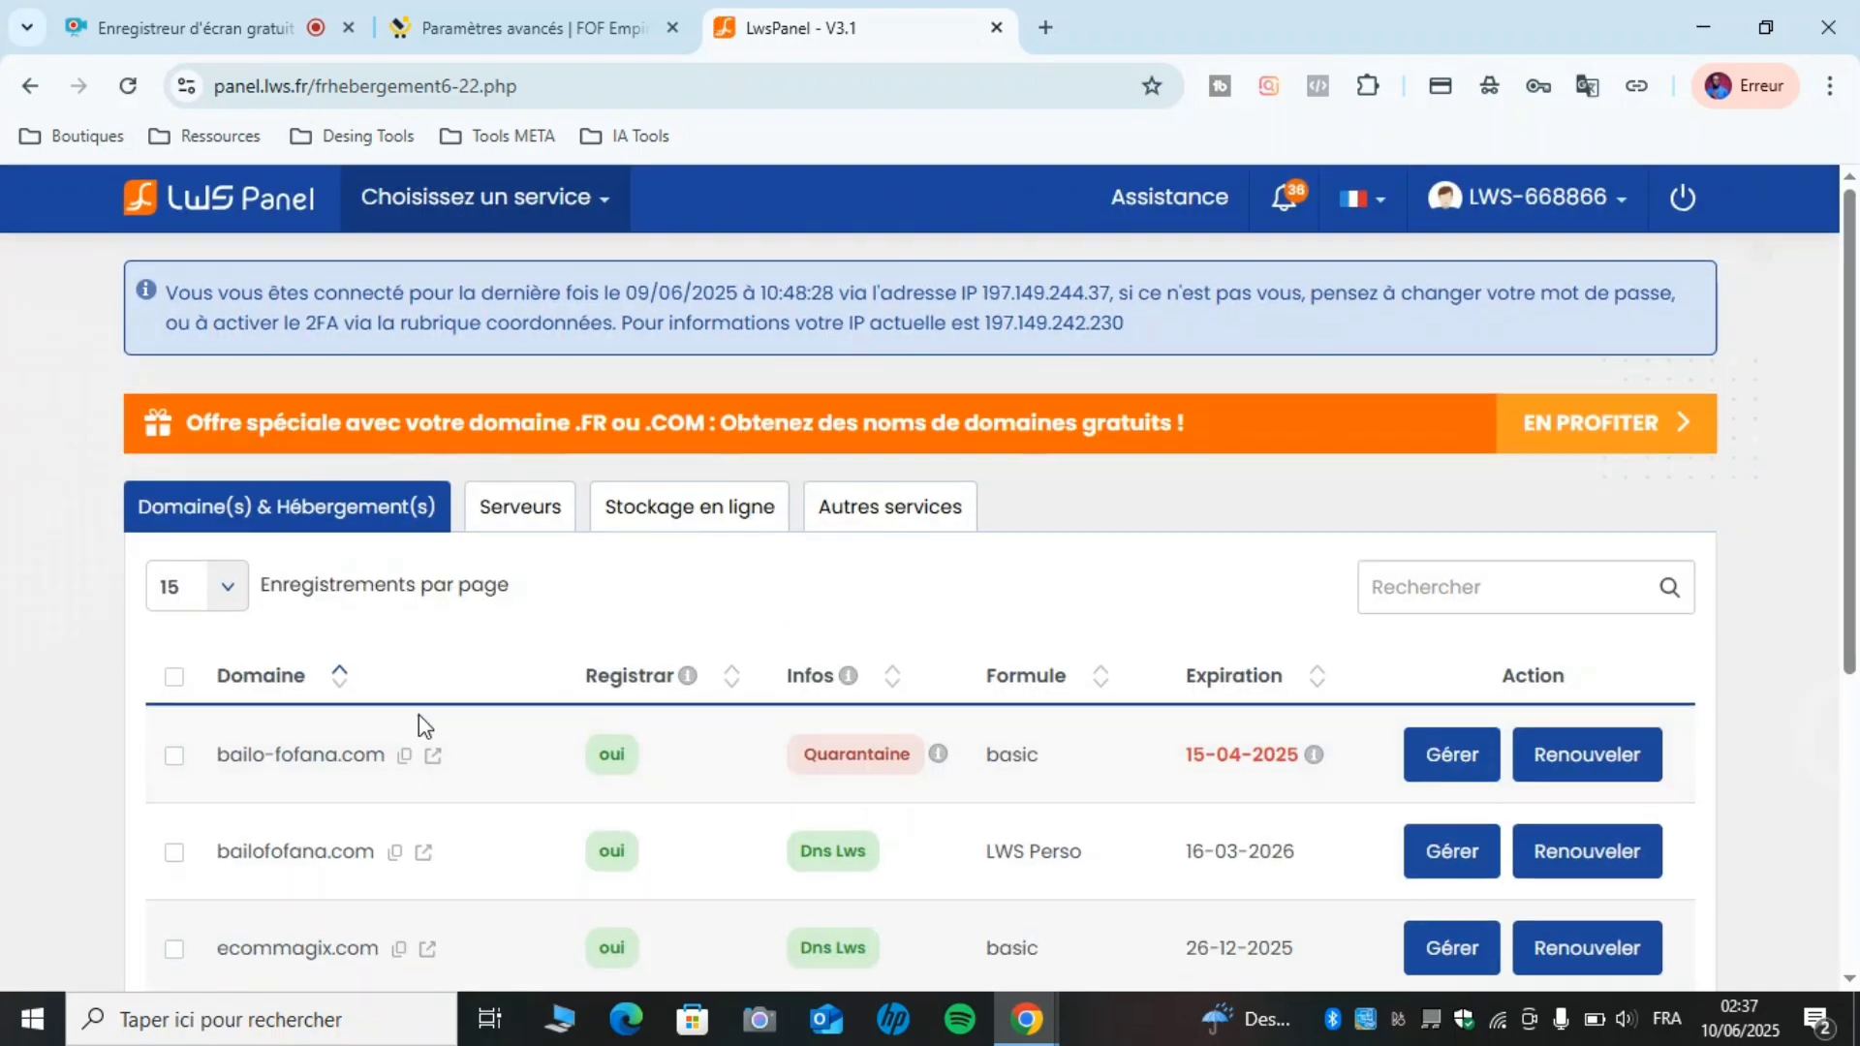
{"action": "scroll", "coordinate": [415, 723], "scroll_direction": "down", "scroll_amount": 1}
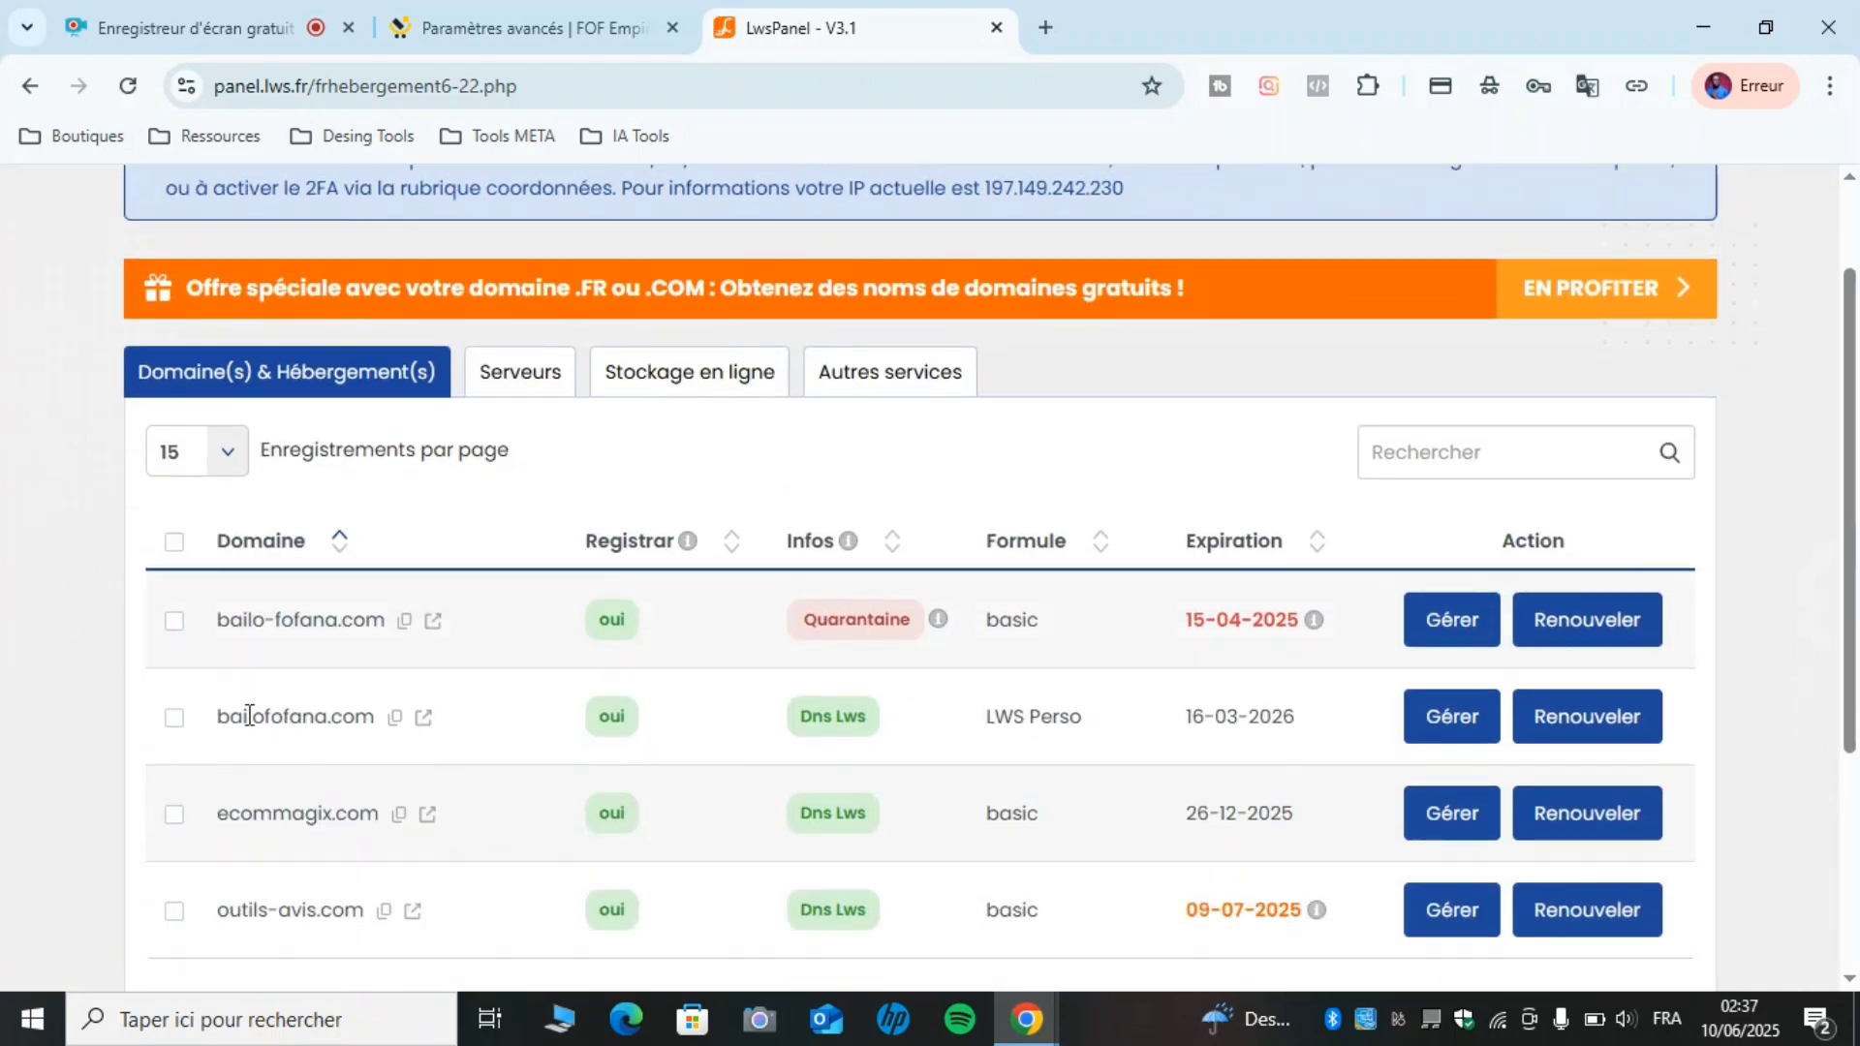
Find bailofofana.com in the LWS domain list and open its management page.
{"action": "left_click_drag", "start_coordinate": [230, 716], "coordinate": [342, 715]}
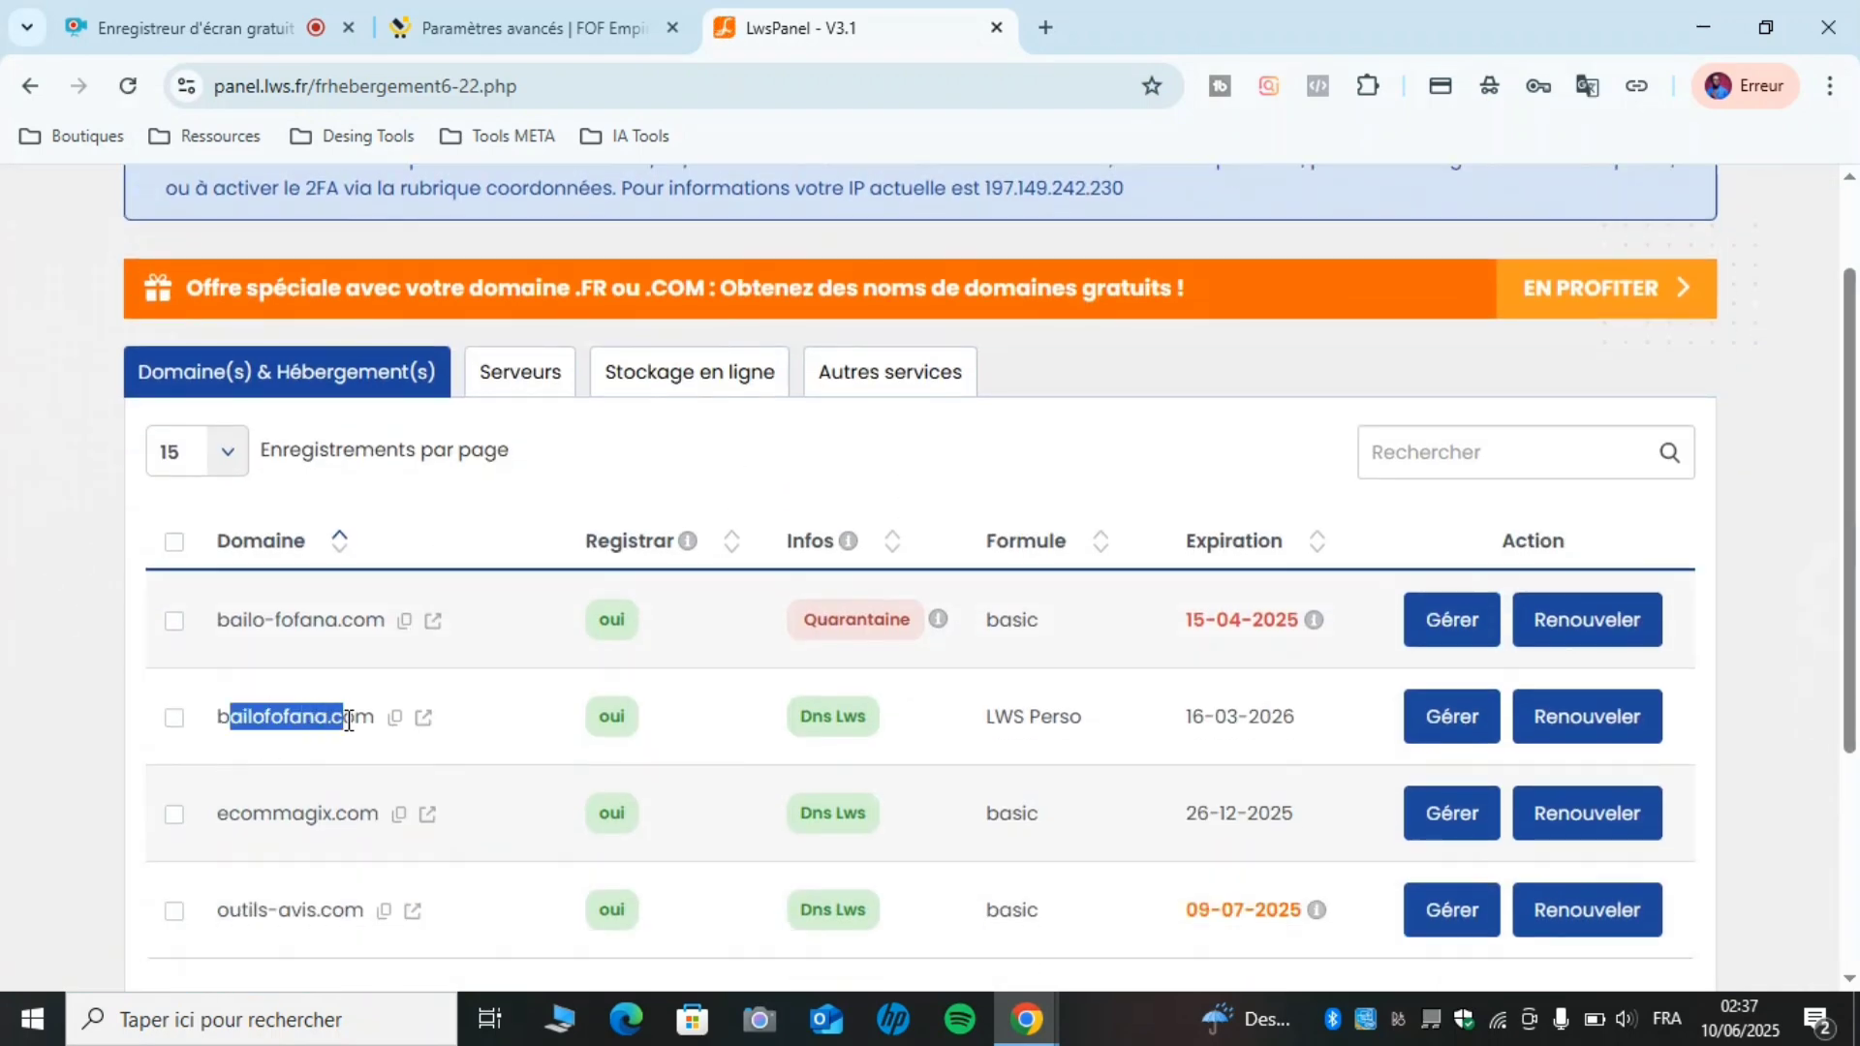
{"action": "left_click", "coordinate": [1469, 723]}
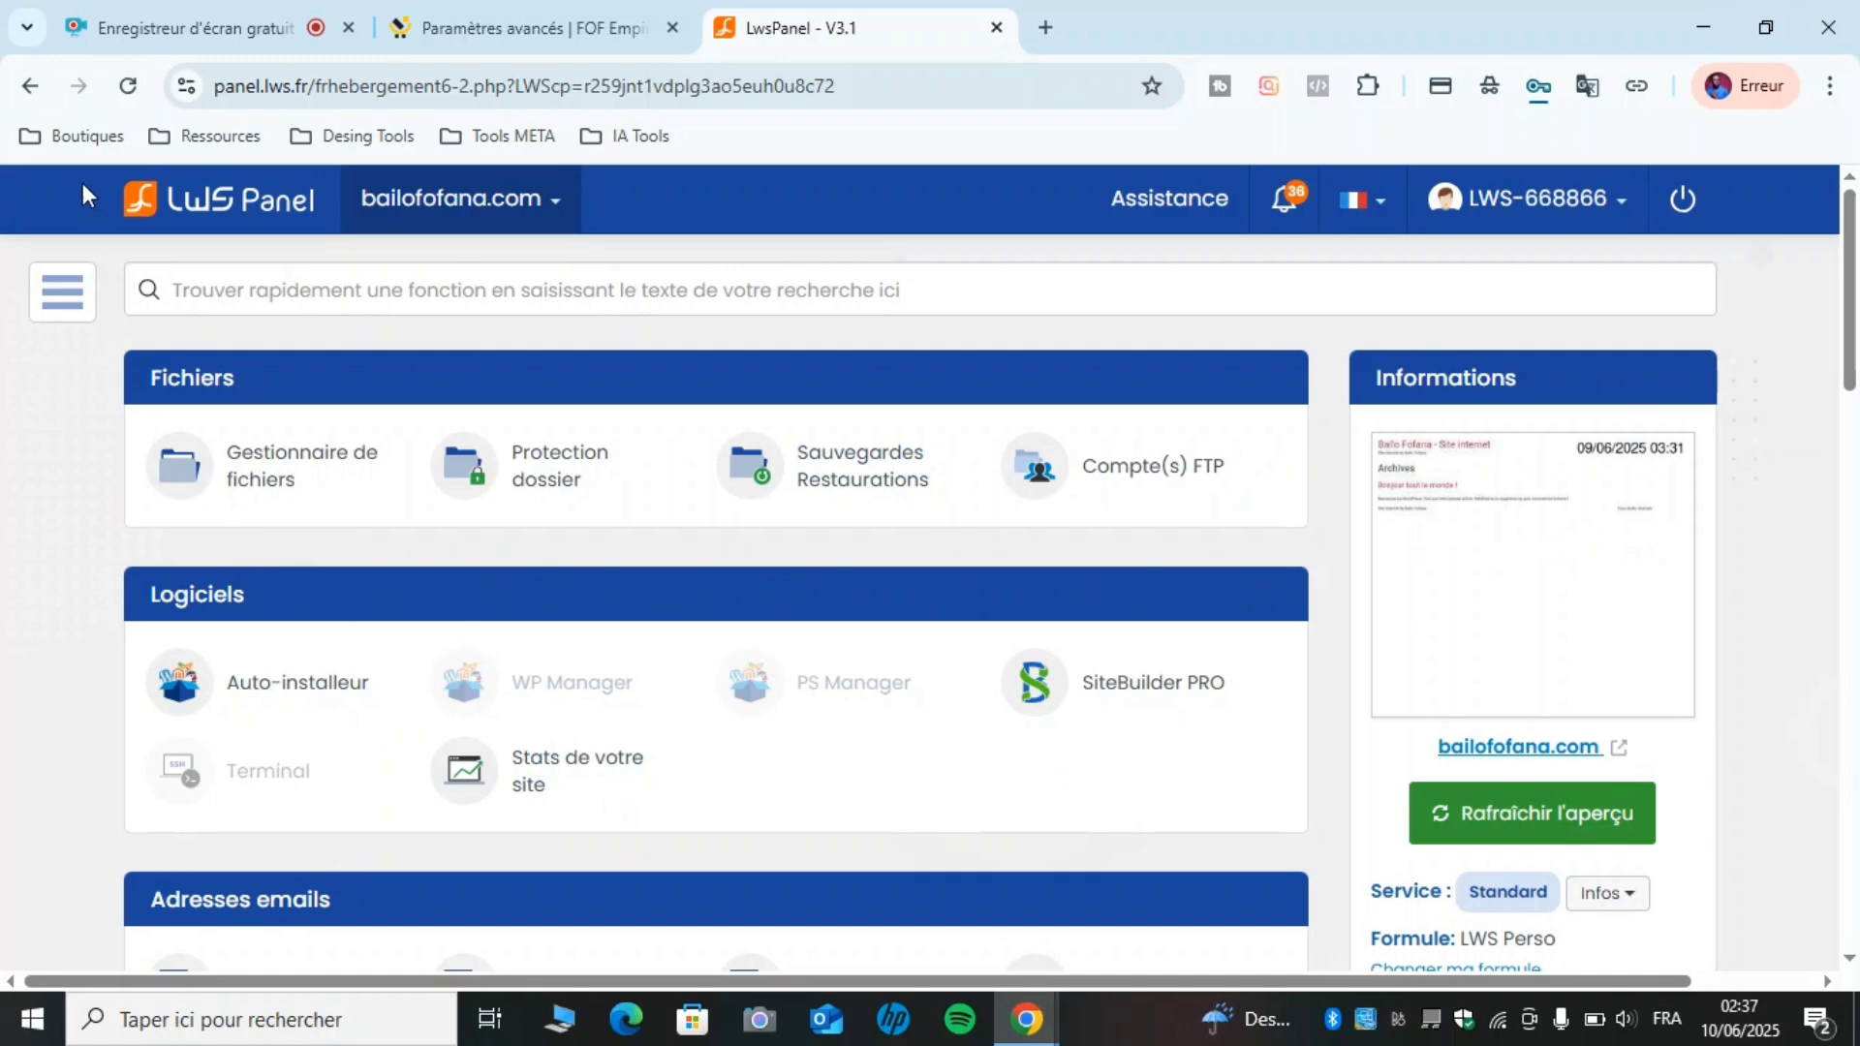
{"action": "left_click", "coordinate": [32, 88]}
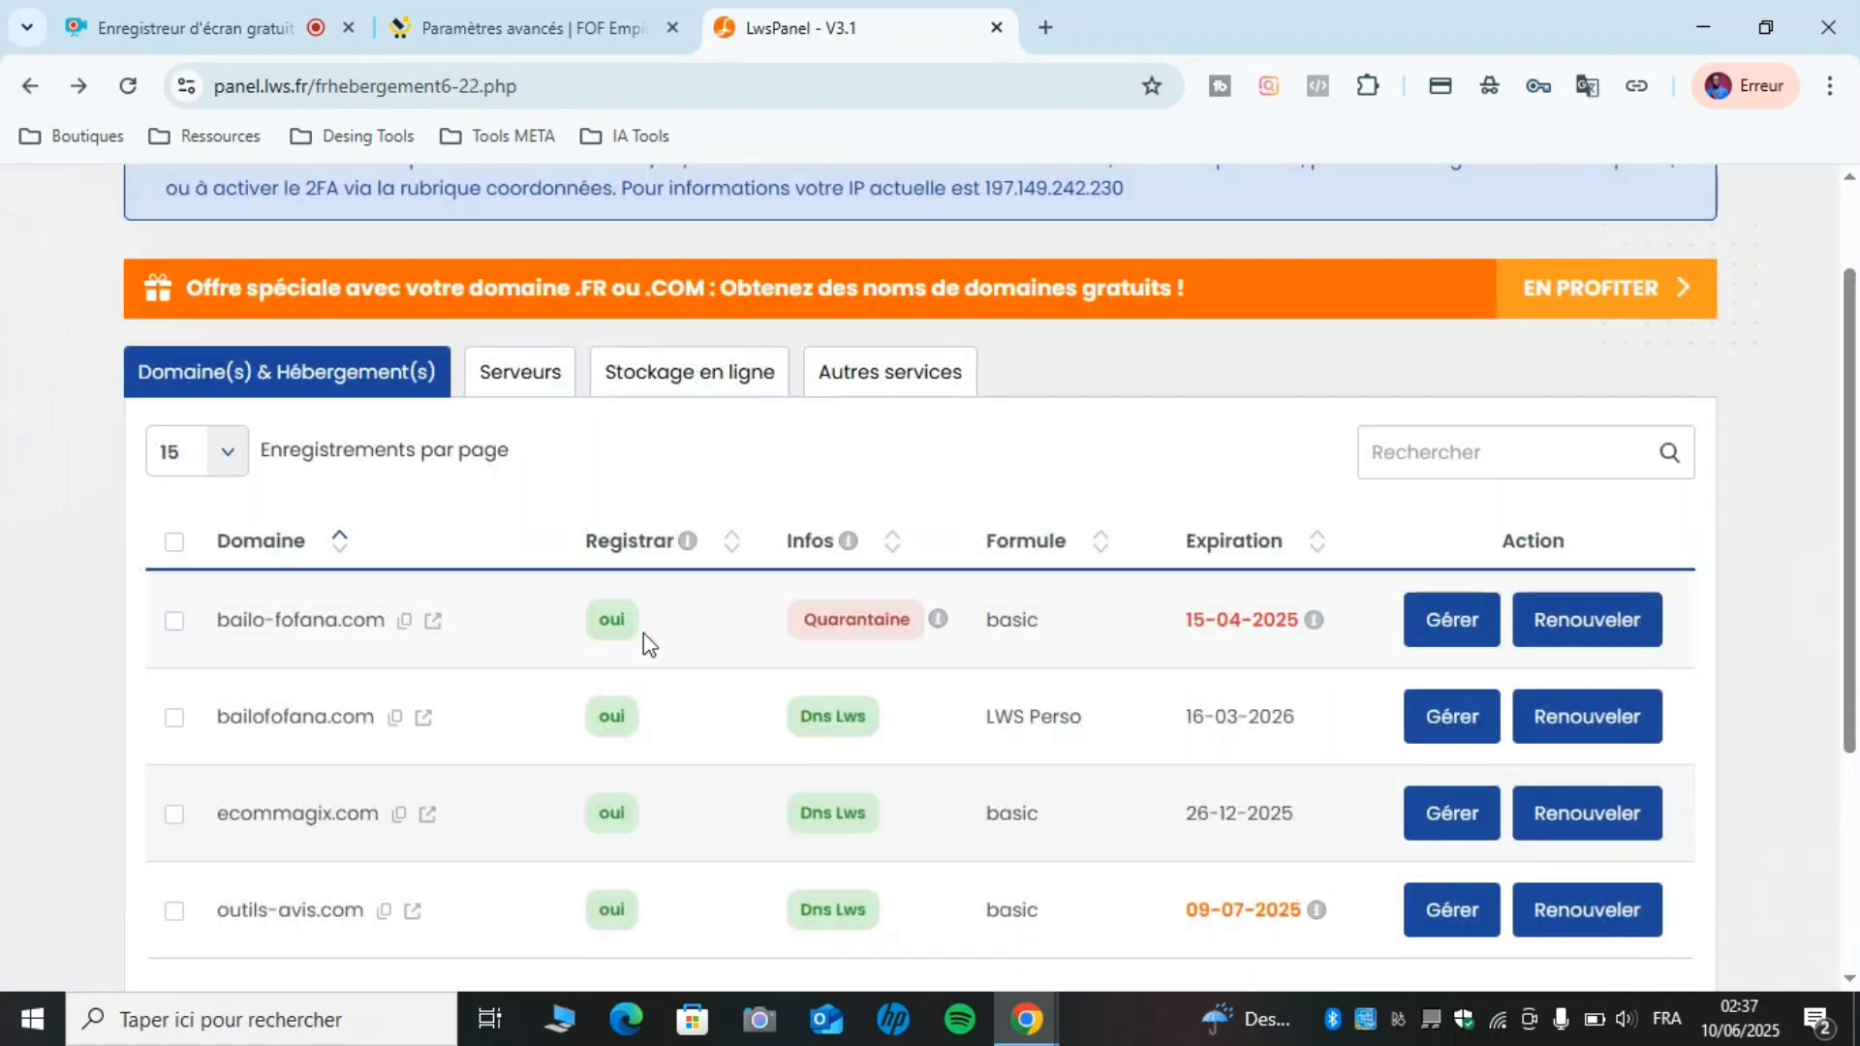
{"action": "left_click", "coordinate": [1442, 721]}
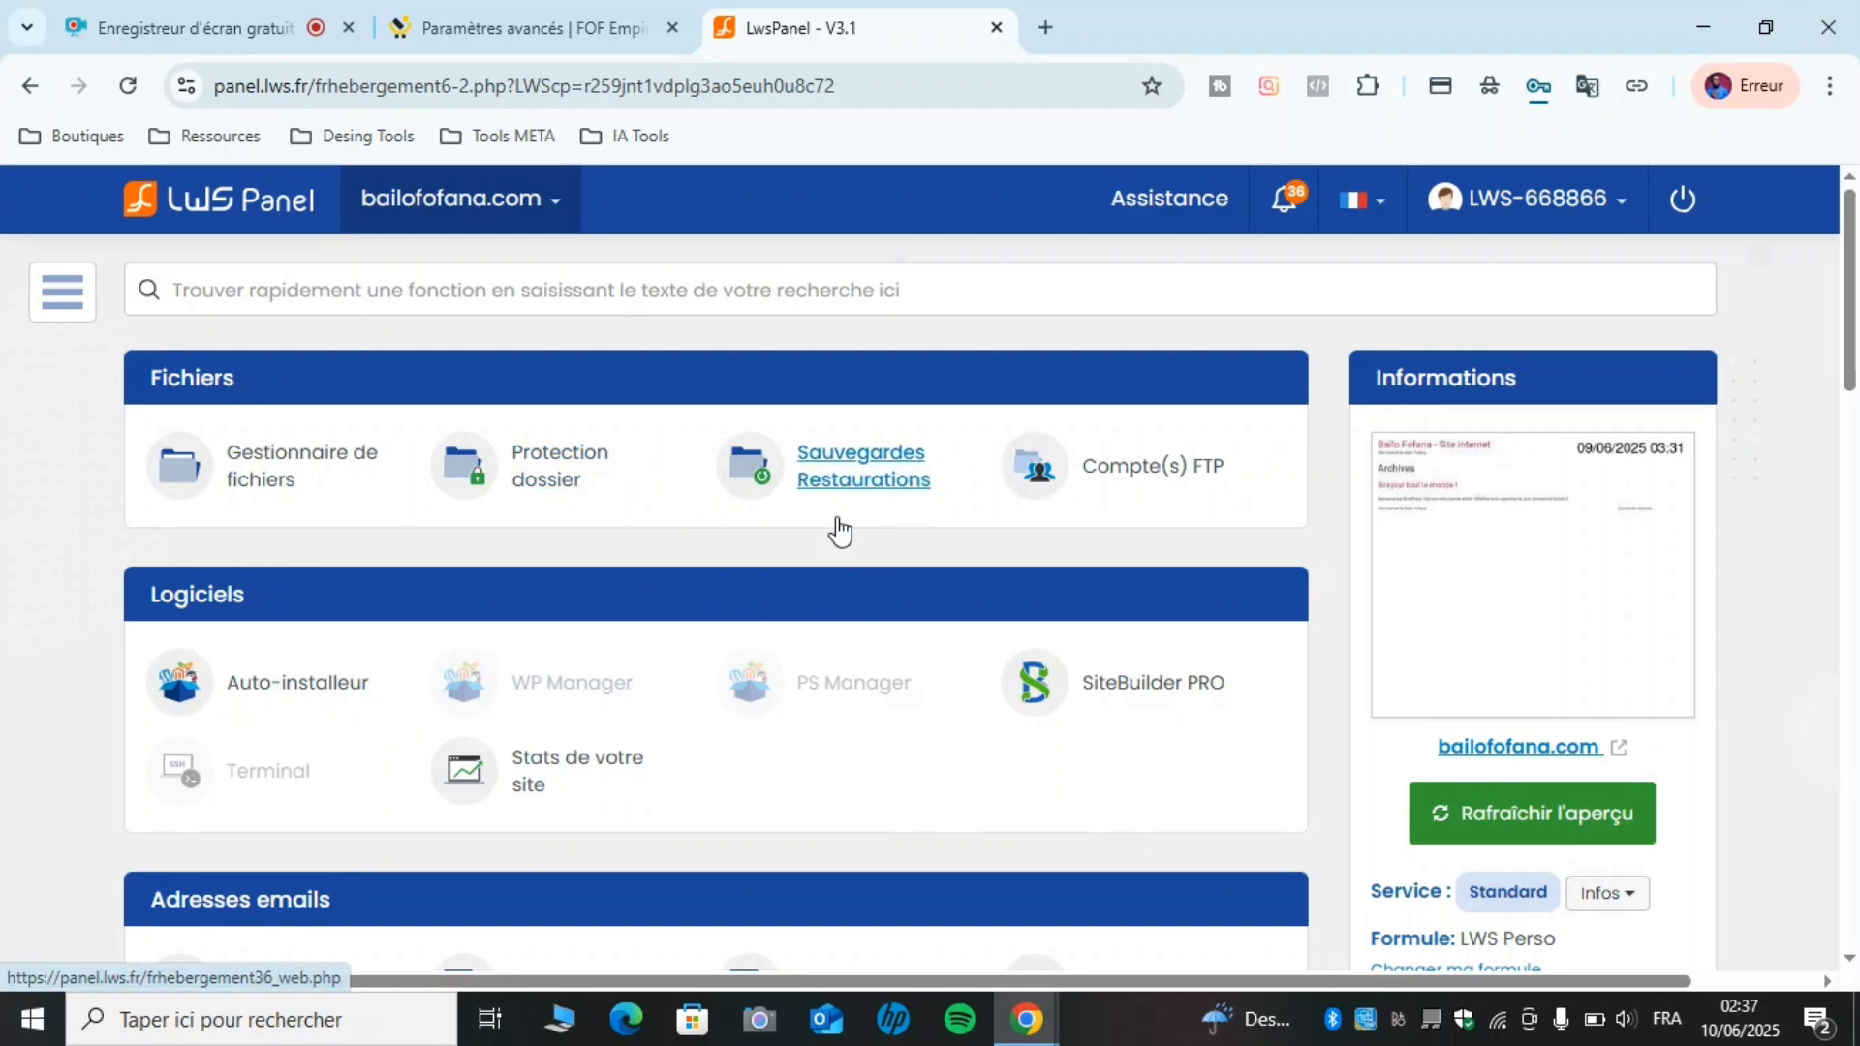
Open the DNS zone configuration of bailofofana.com from its domain management options.
{"action": "scroll", "coordinate": [833, 657], "scroll_direction": "down", "scroll_amount": 2}
{"action": "scroll", "coordinate": [833, 657], "scroll_direction": "down", "scroll_amount": 9}
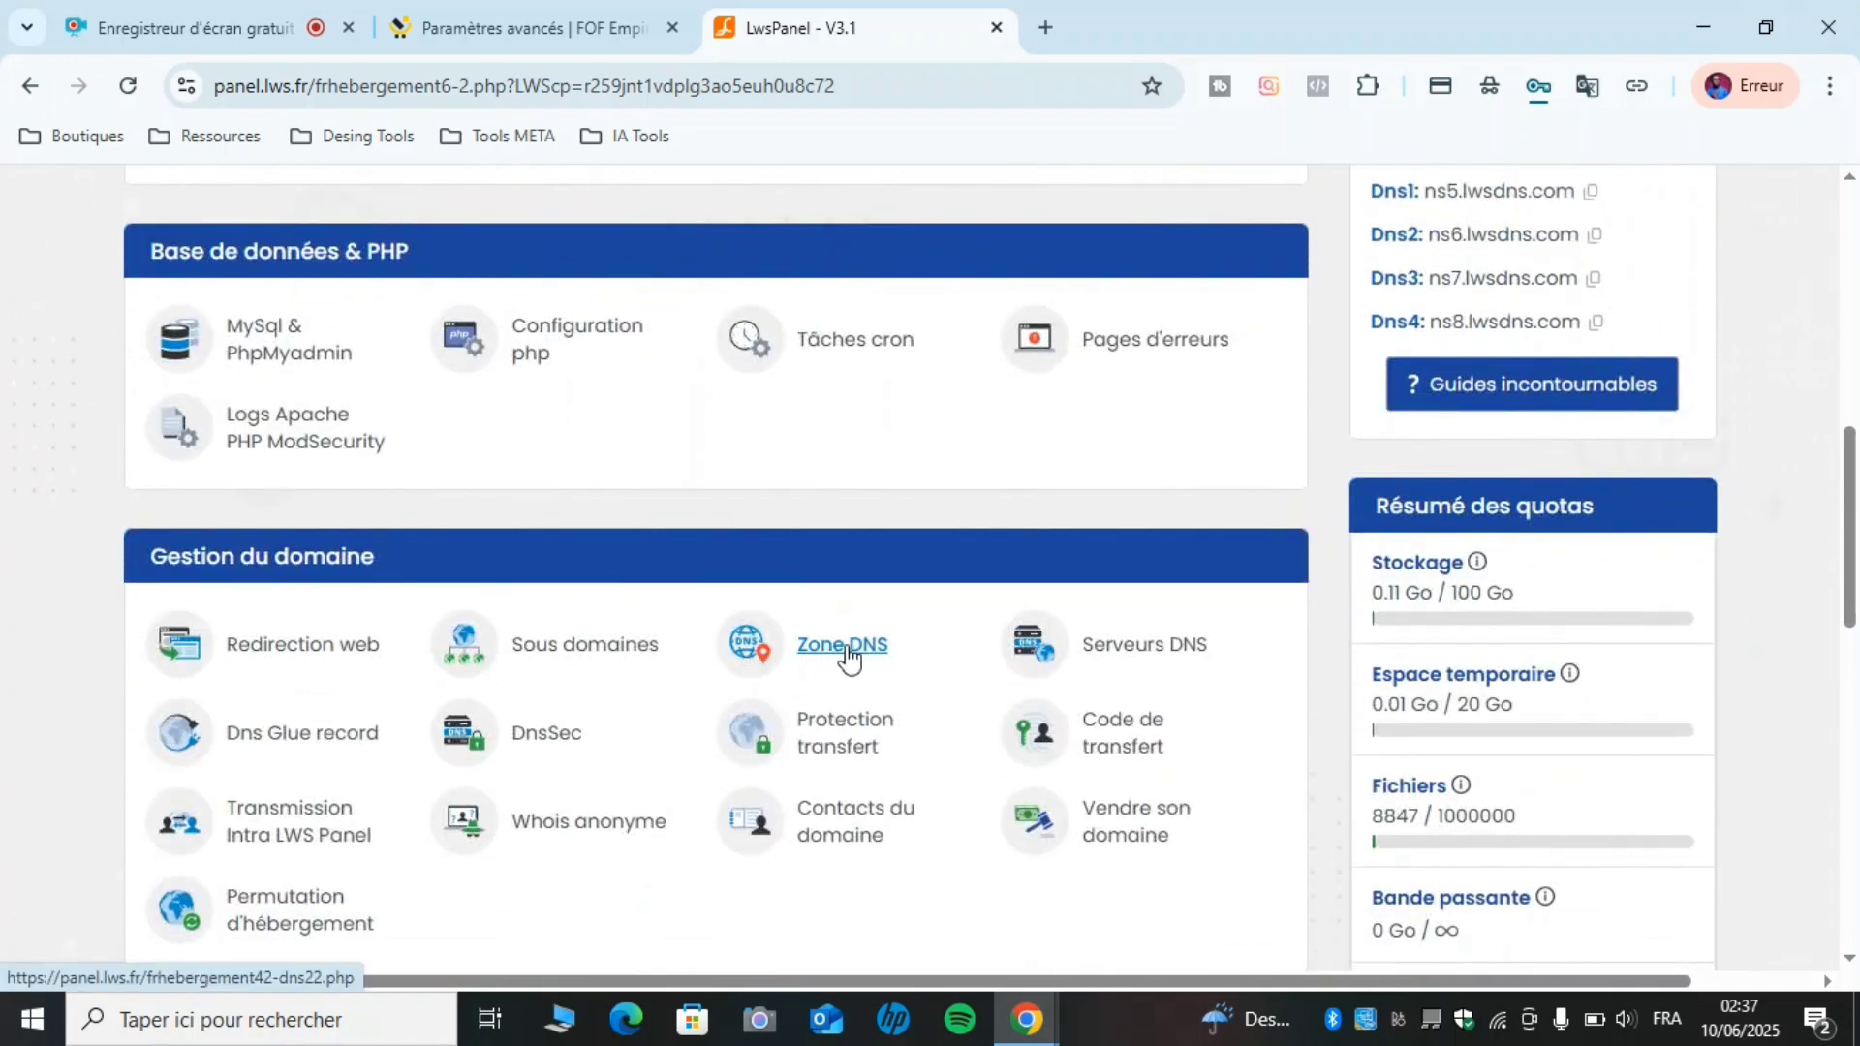
{"action": "left_click", "coordinate": [848, 654]}
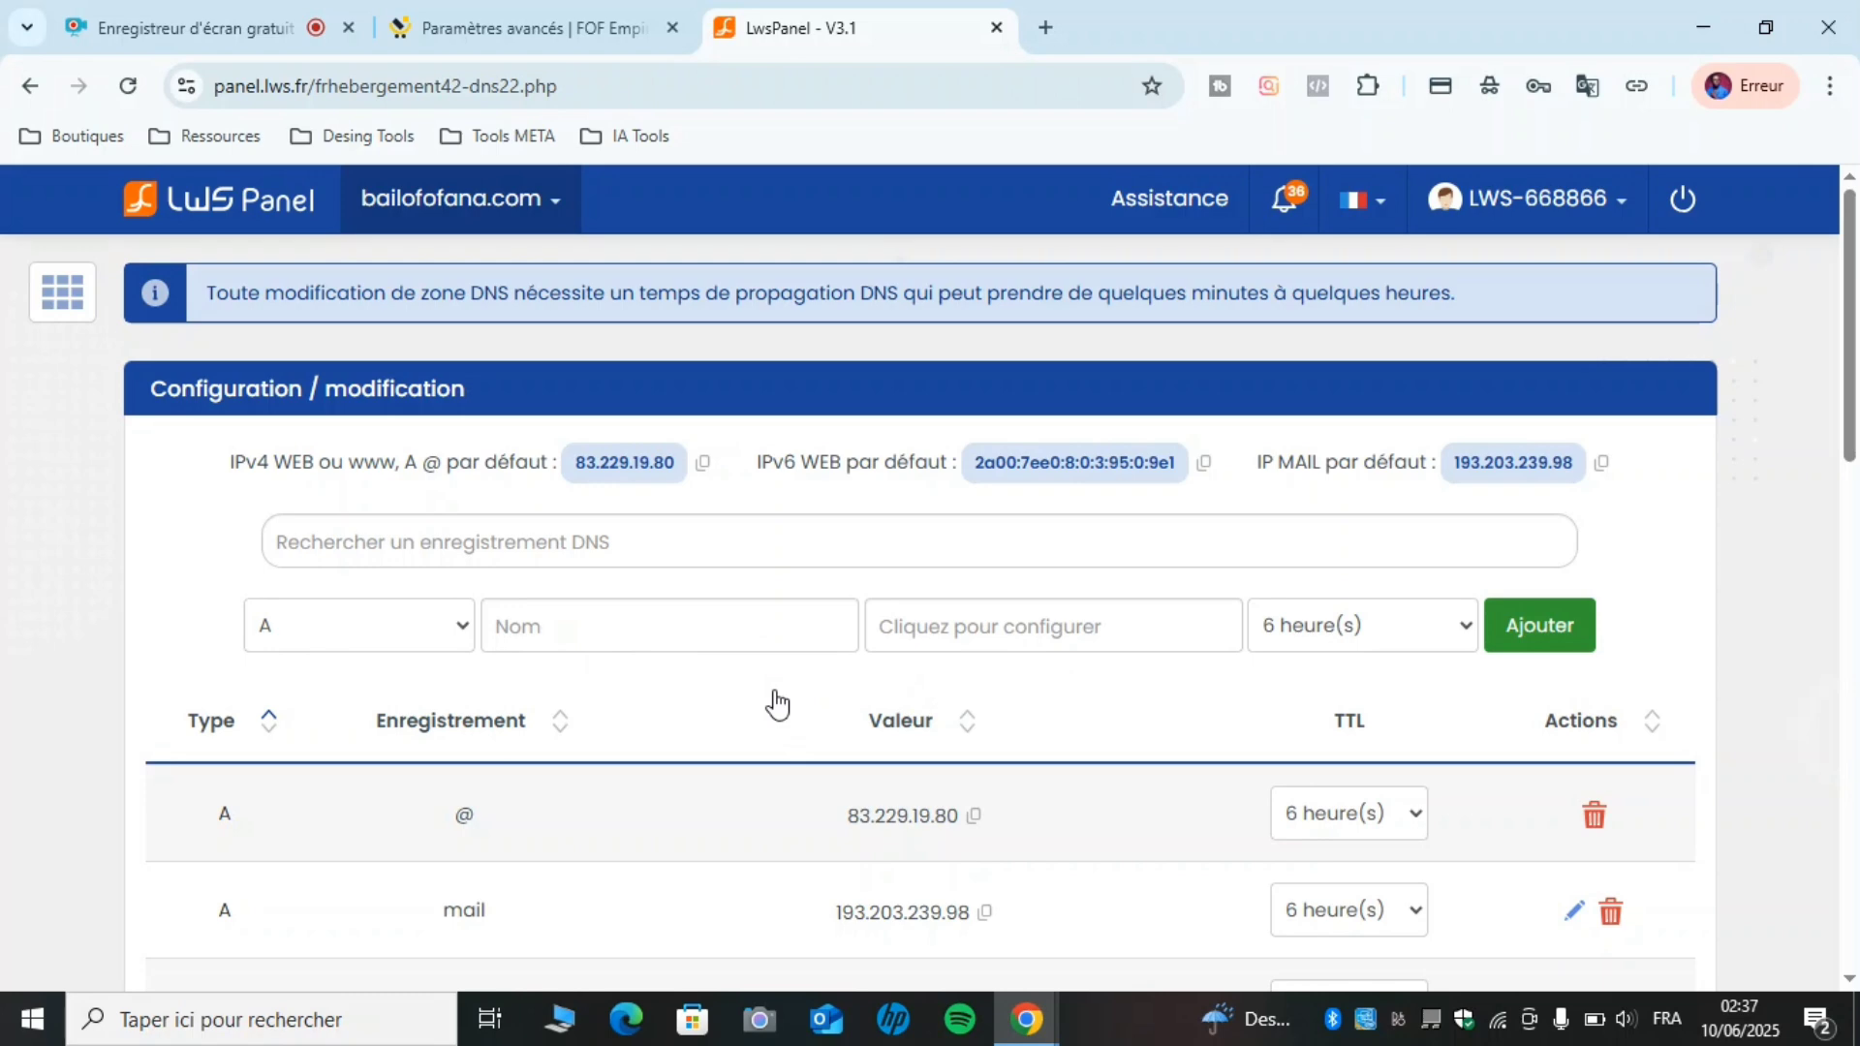
Switch back to the store's advanced settings on Chariow and check the type of the required DNS record.
{"action": "left_click", "coordinate": [549, 27]}
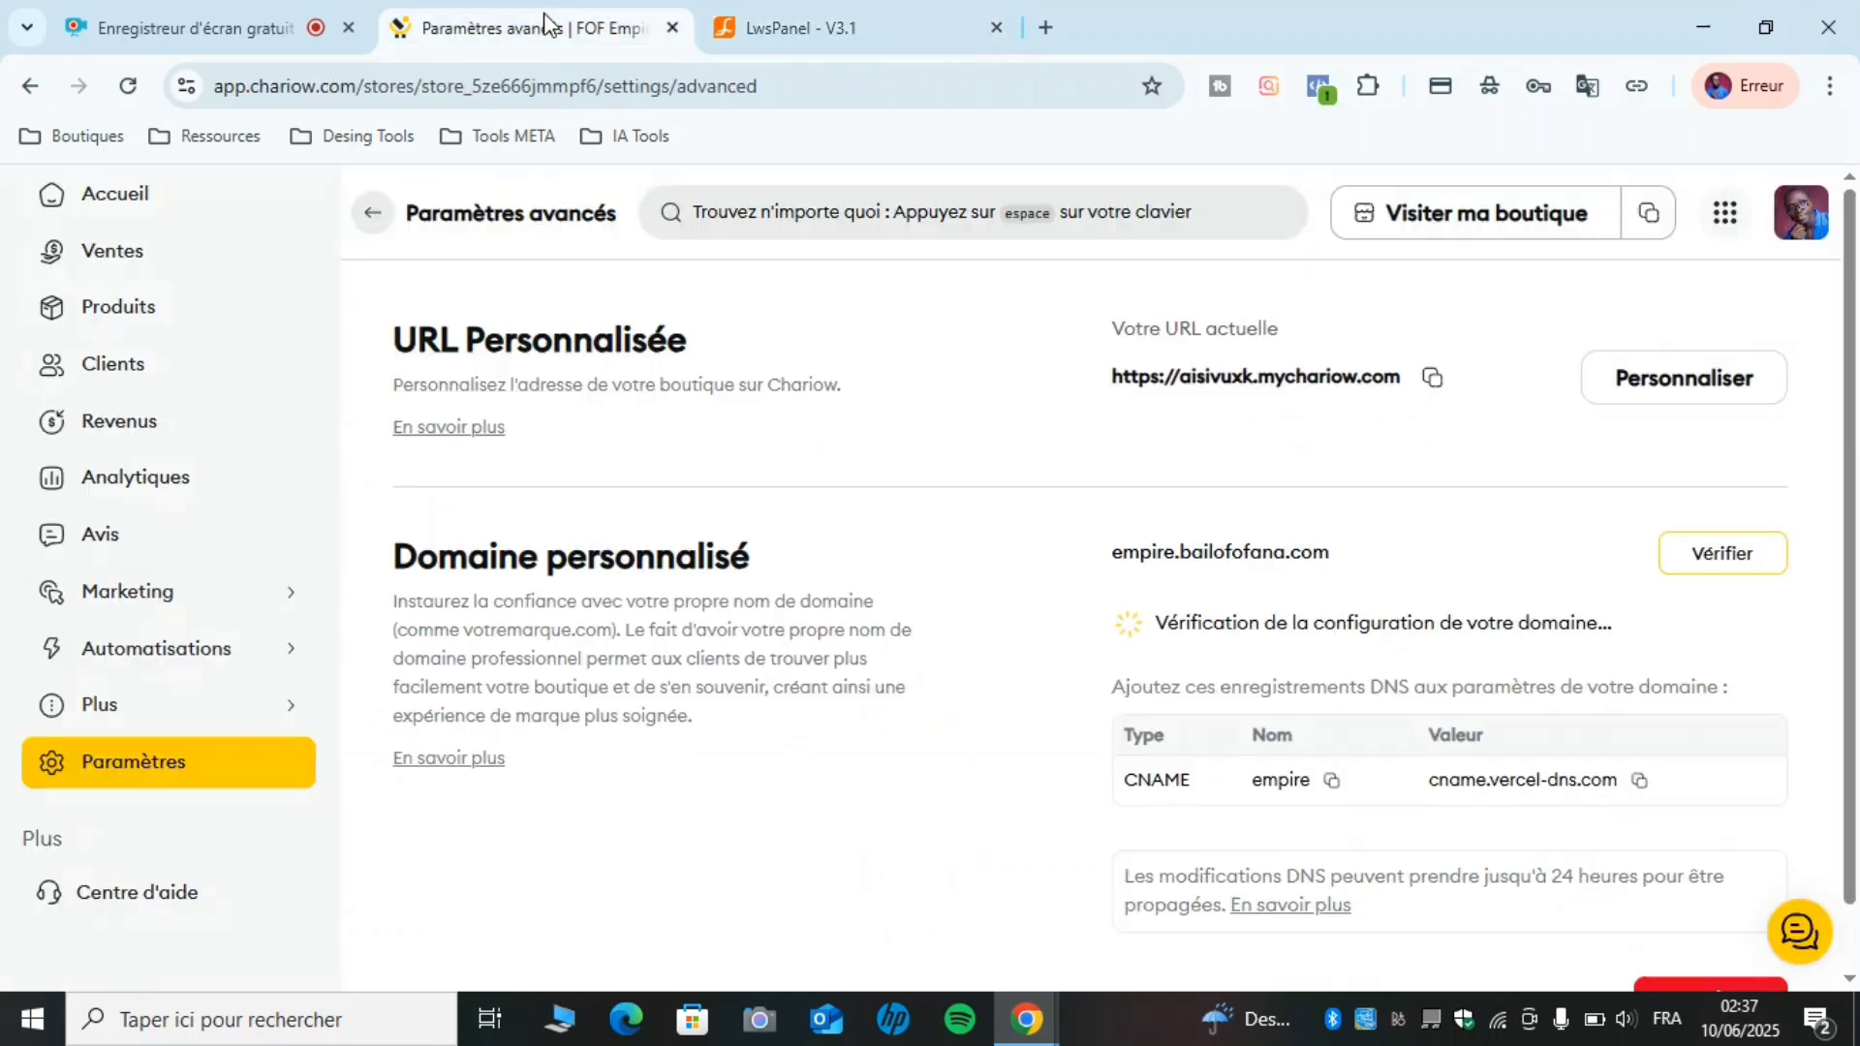
{"action": "double_click", "coordinate": [1143, 736]}
{"action": "double_click", "coordinate": [1156, 780]}
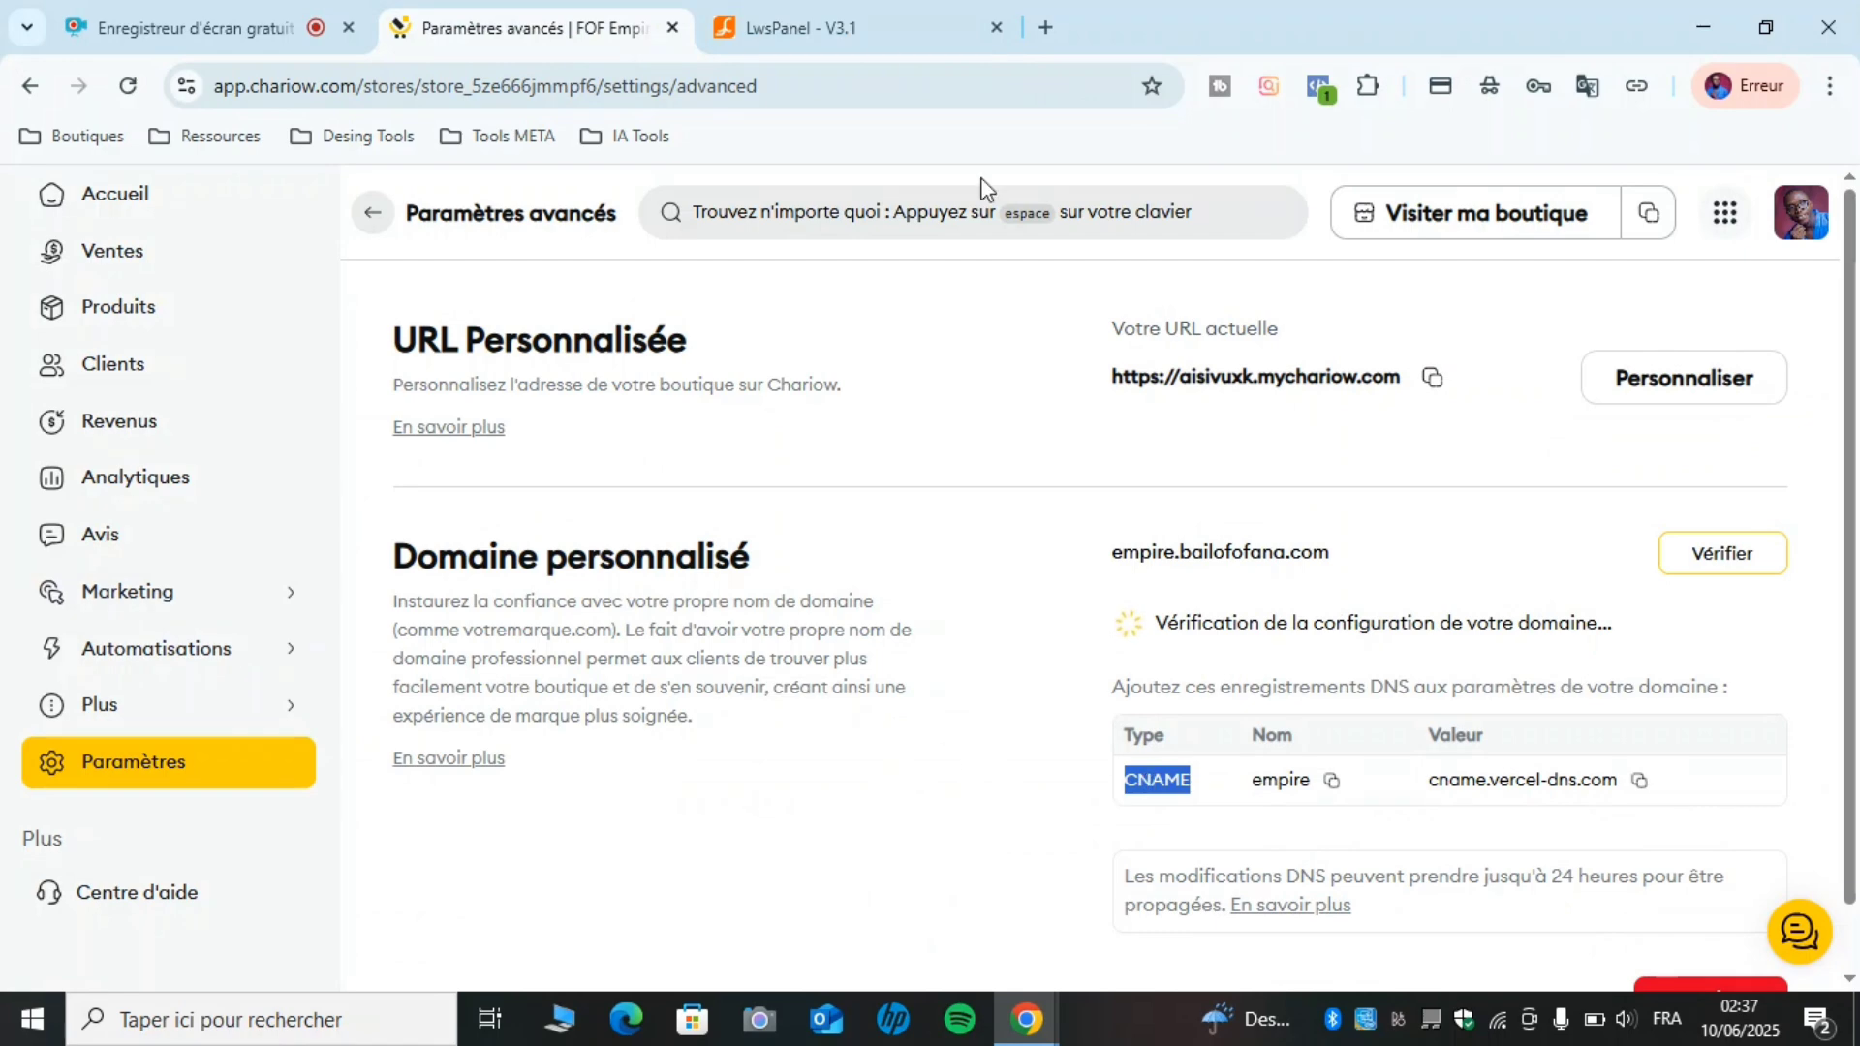
Return to the LWS Panel DNS zone and set the new record's type to CNAME.
{"action": "left_click", "coordinate": [823, 27]}
{"action": "left_click", "coordinate": [444, 643]}
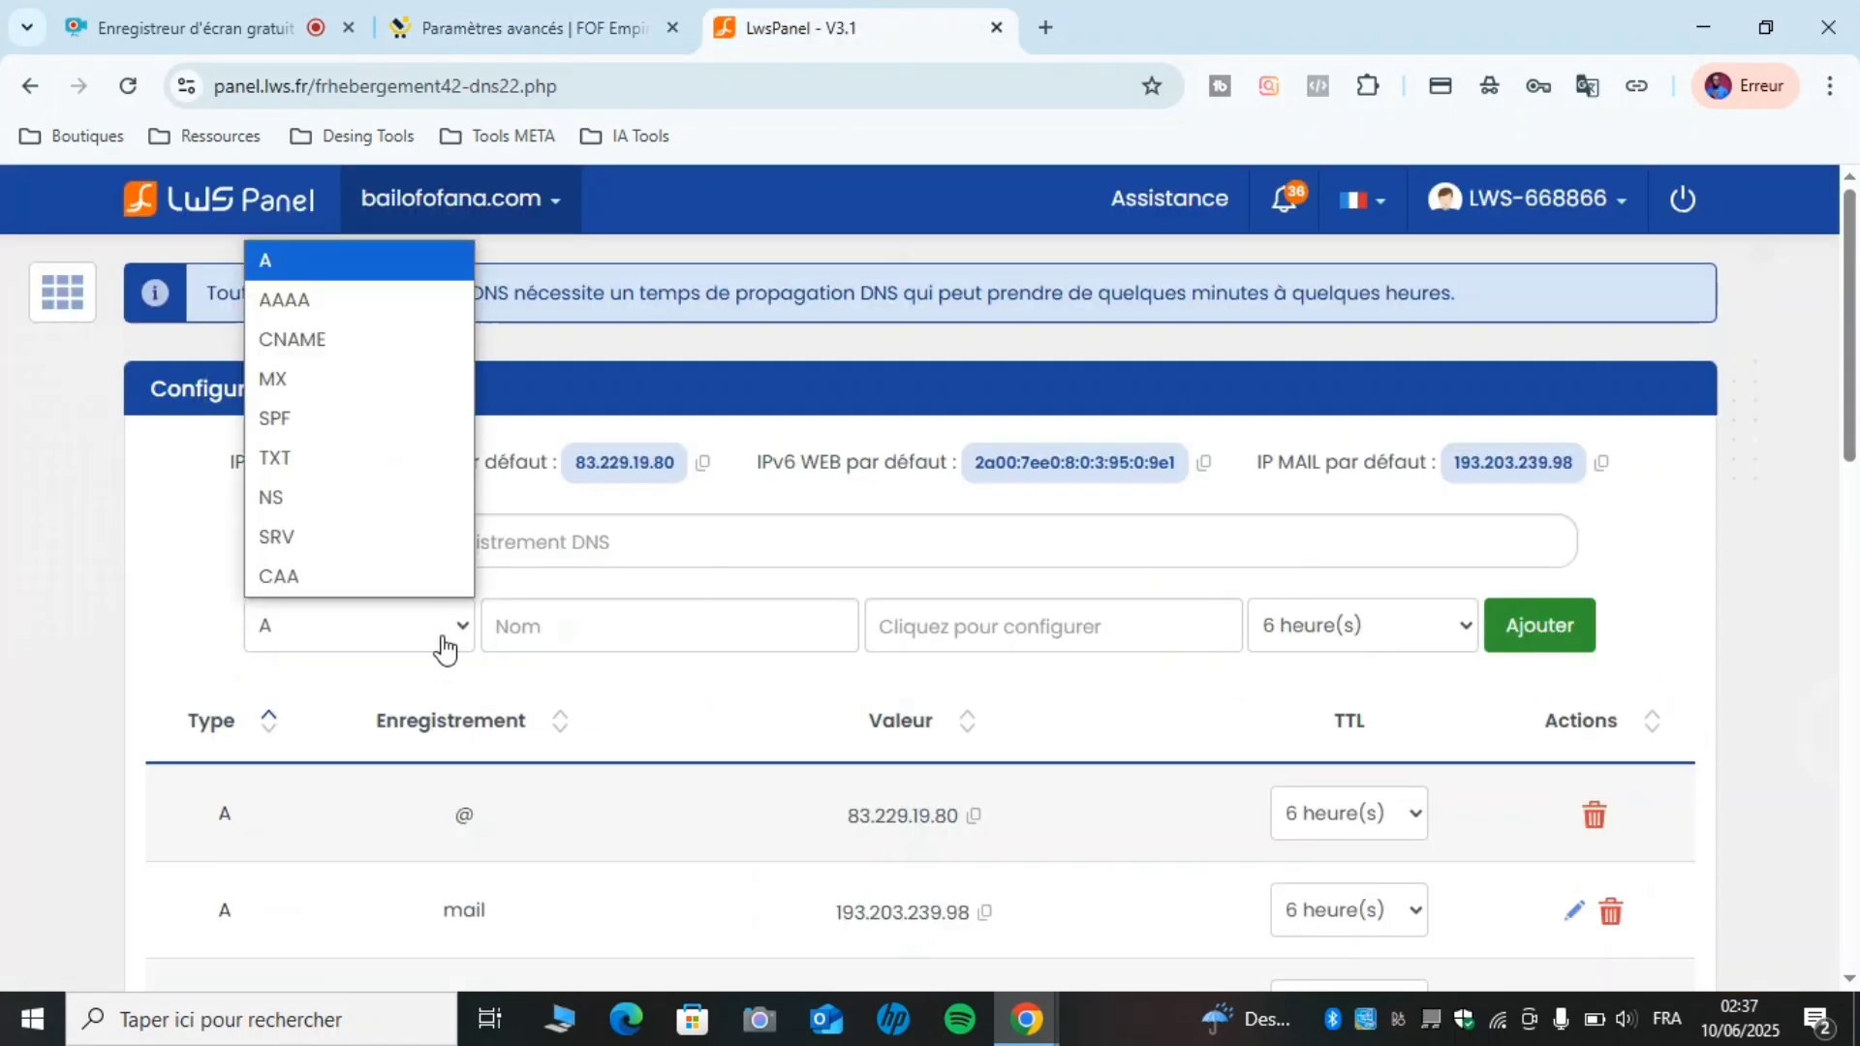
{"action": "left_click", "coordinate": [340, 341]}
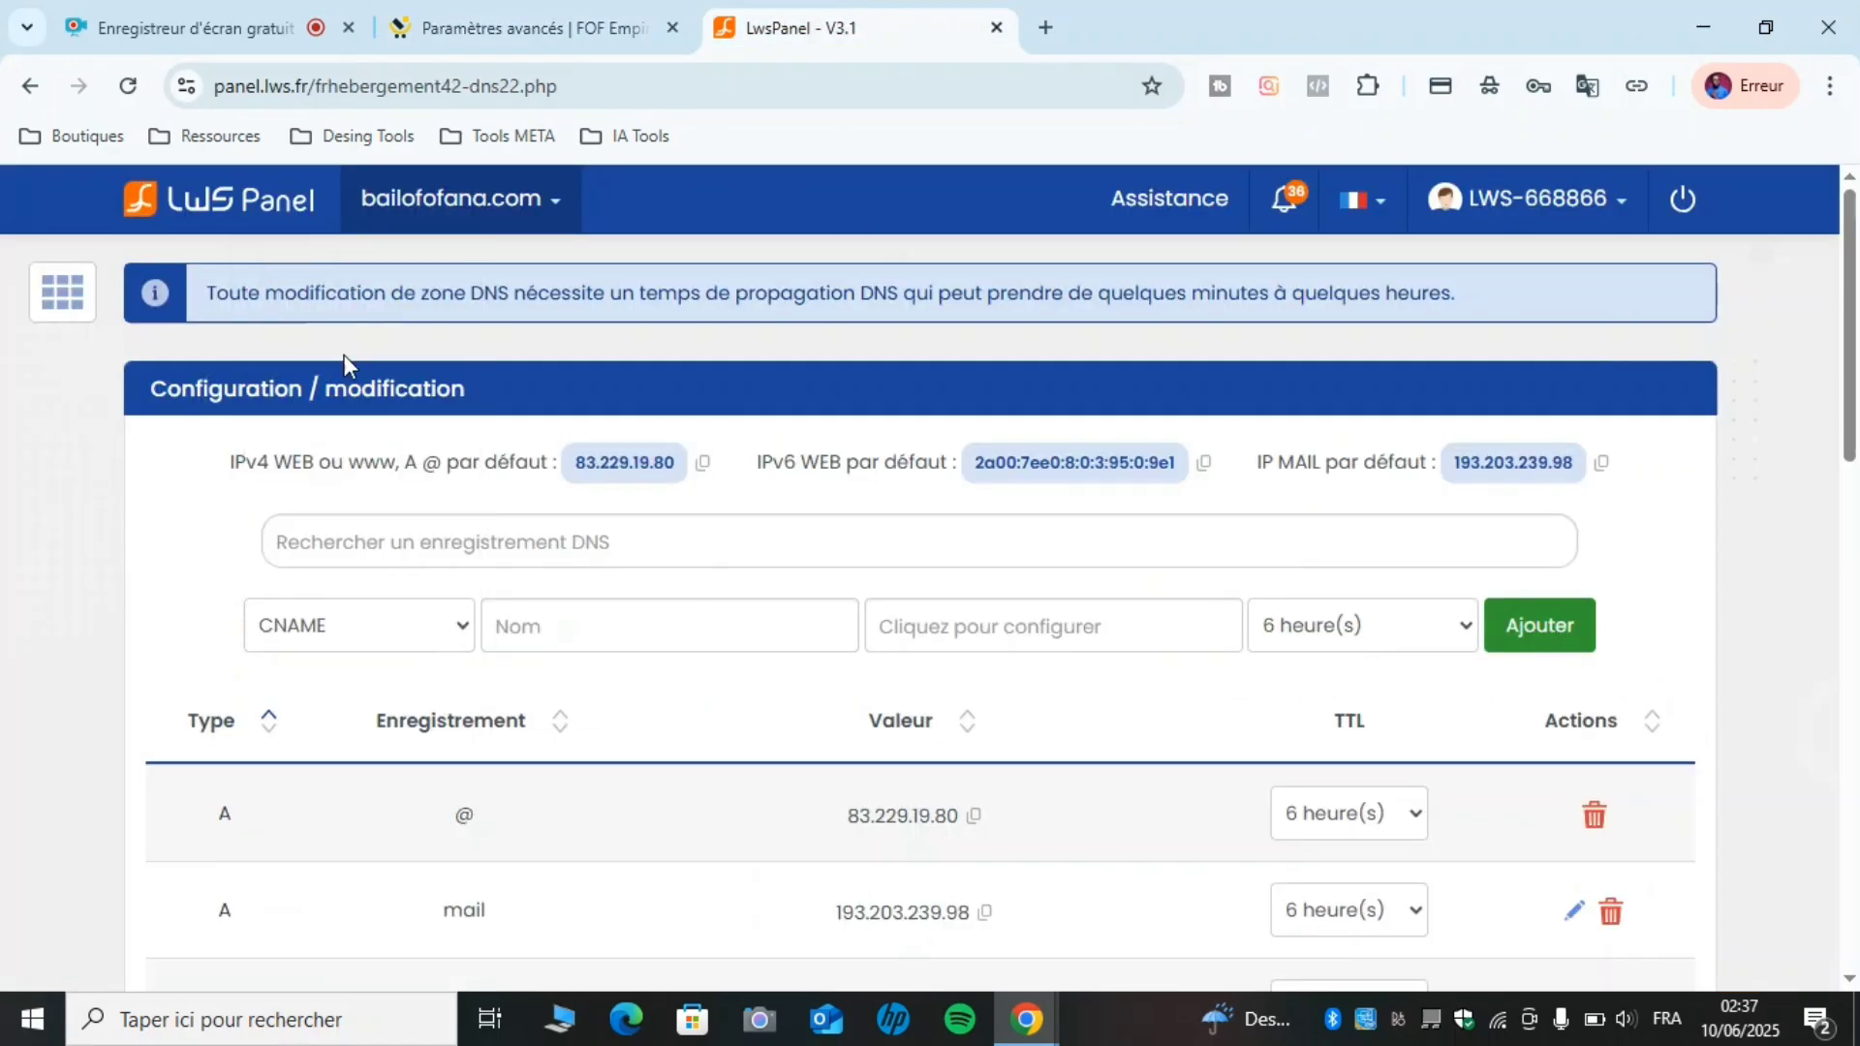
Copy the record name "empire" from Chariow's DNS instructions and enter it as the new CNAME record's name in the LWS Panel.
{"action": "left_click", "coordinate": [608, 19]}
{"action": "double_click", "coordinate": [1267, 734]}
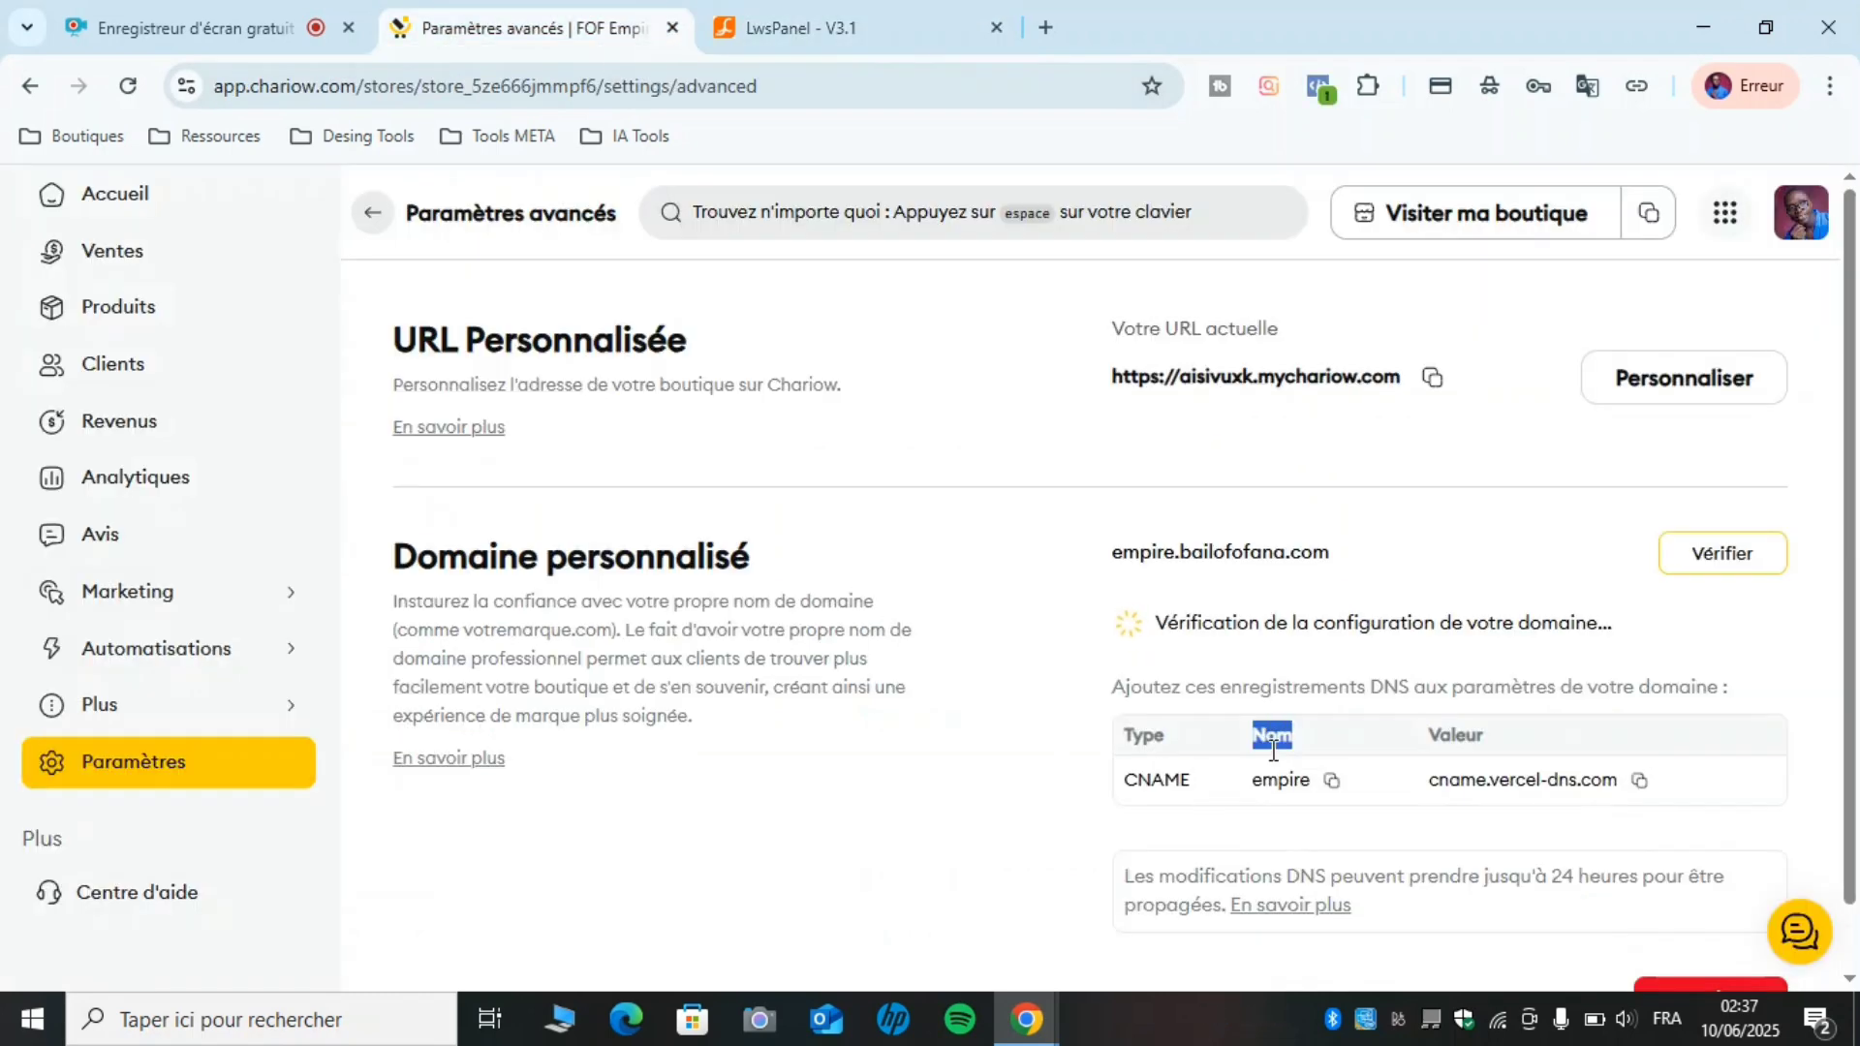
{"action": "double_click", "coordinate": [1277, 780]}
{"action": "left_click", "coordinate": [1324, 787]}
{"action": "left_click", "coordinate": [835, 28]}
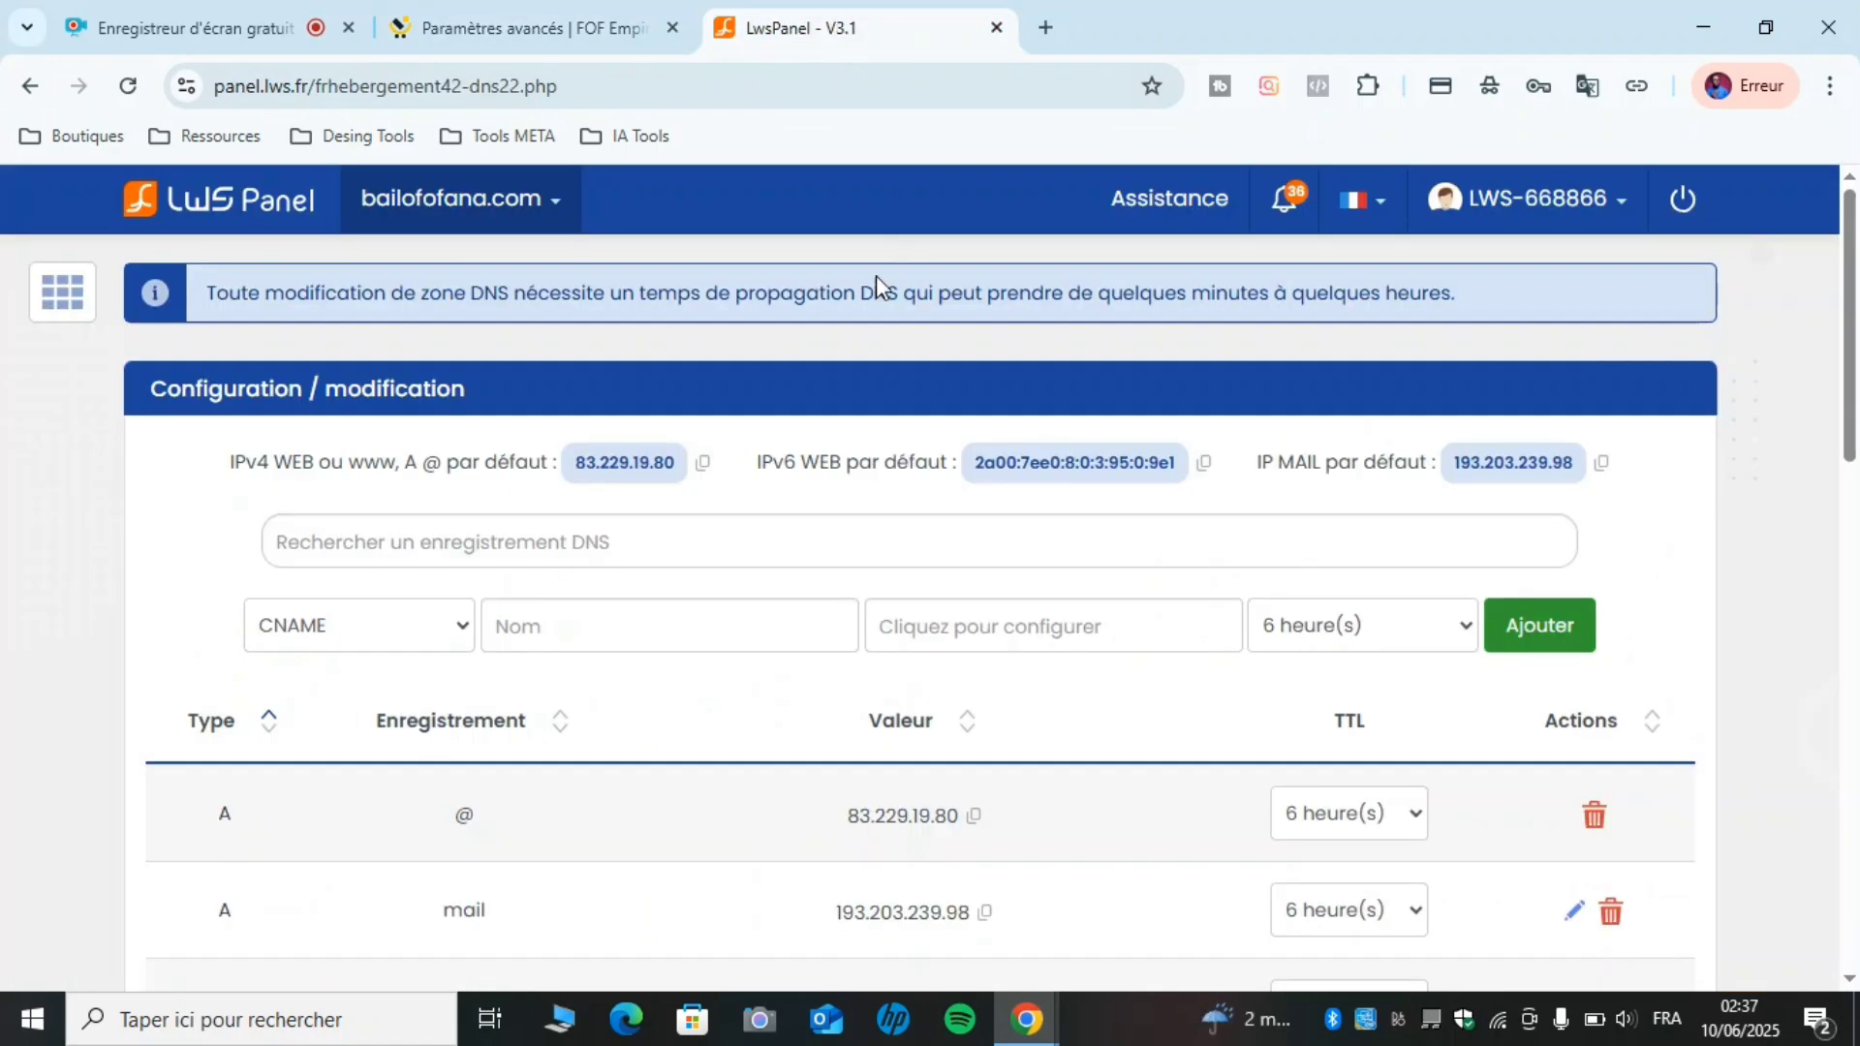
{"action": "left_click", "coordinate": [667, 626]}
{"action": "right_click", "coordinate": [667, 625]}
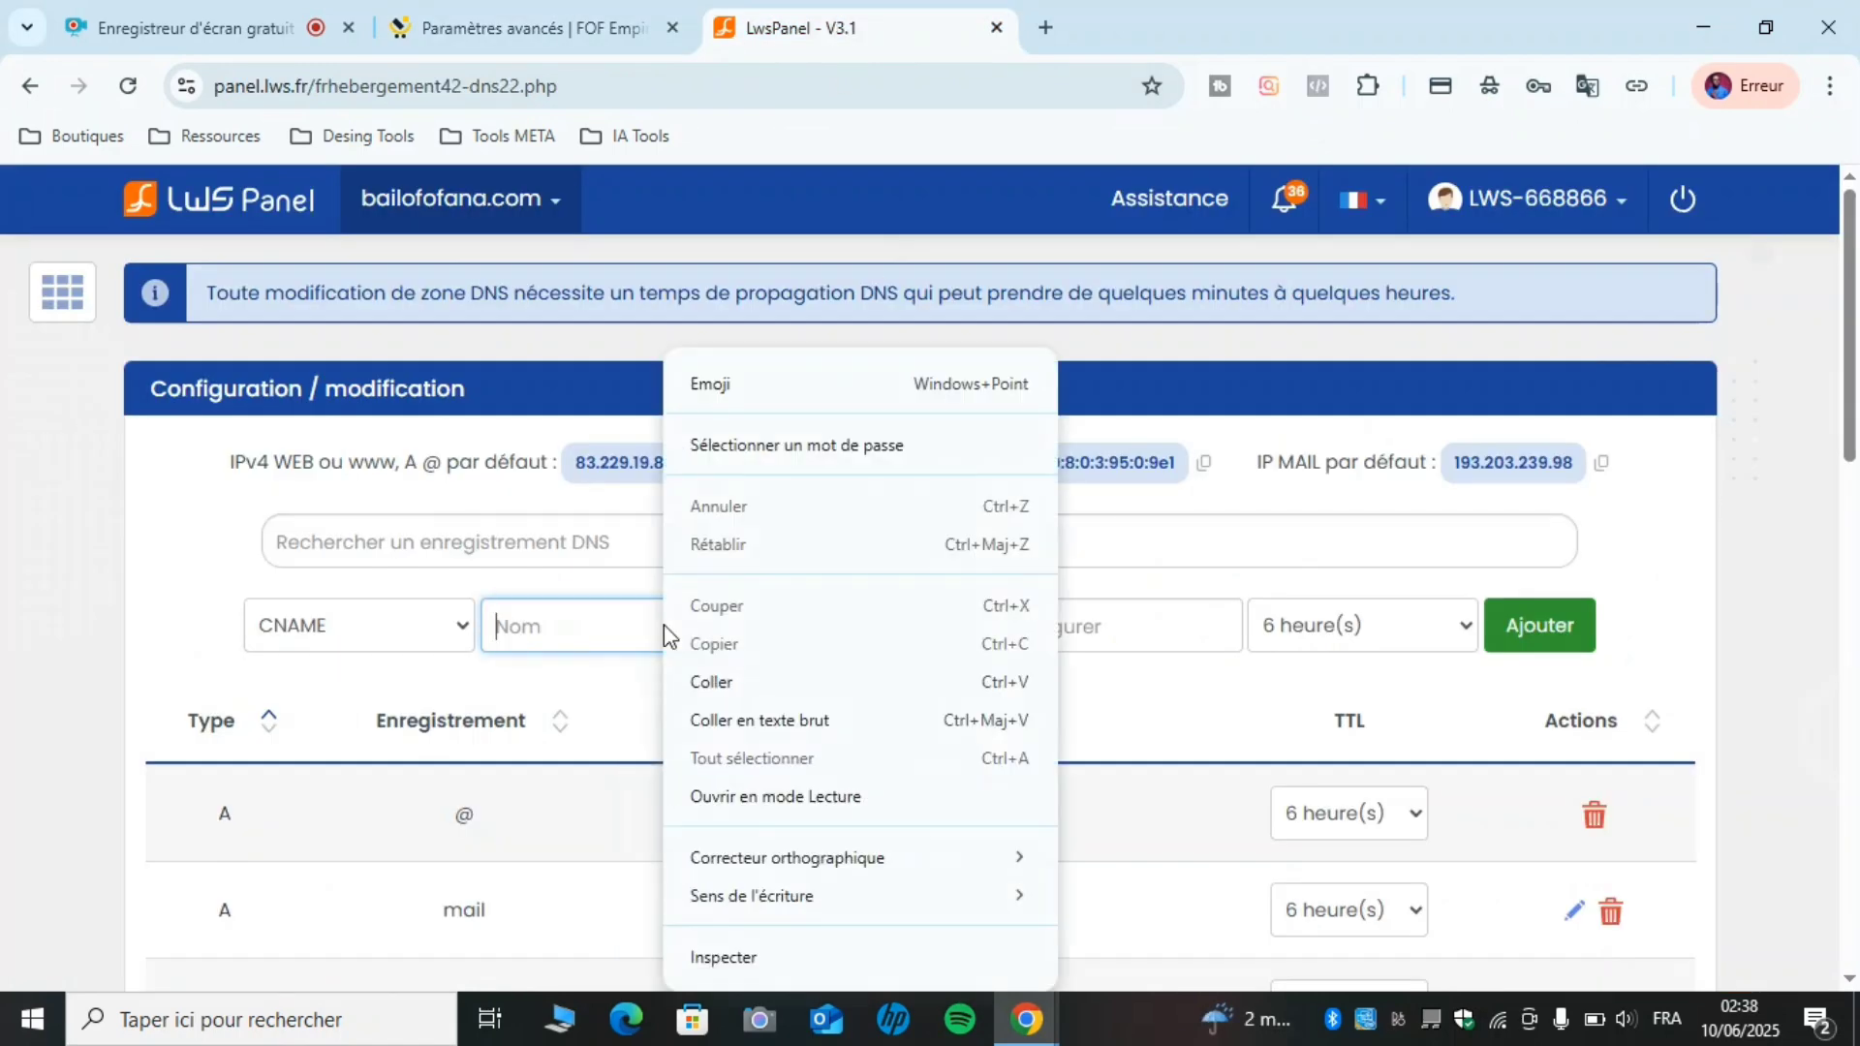
{"action": "left_click", "coordinate": [755, 676]}
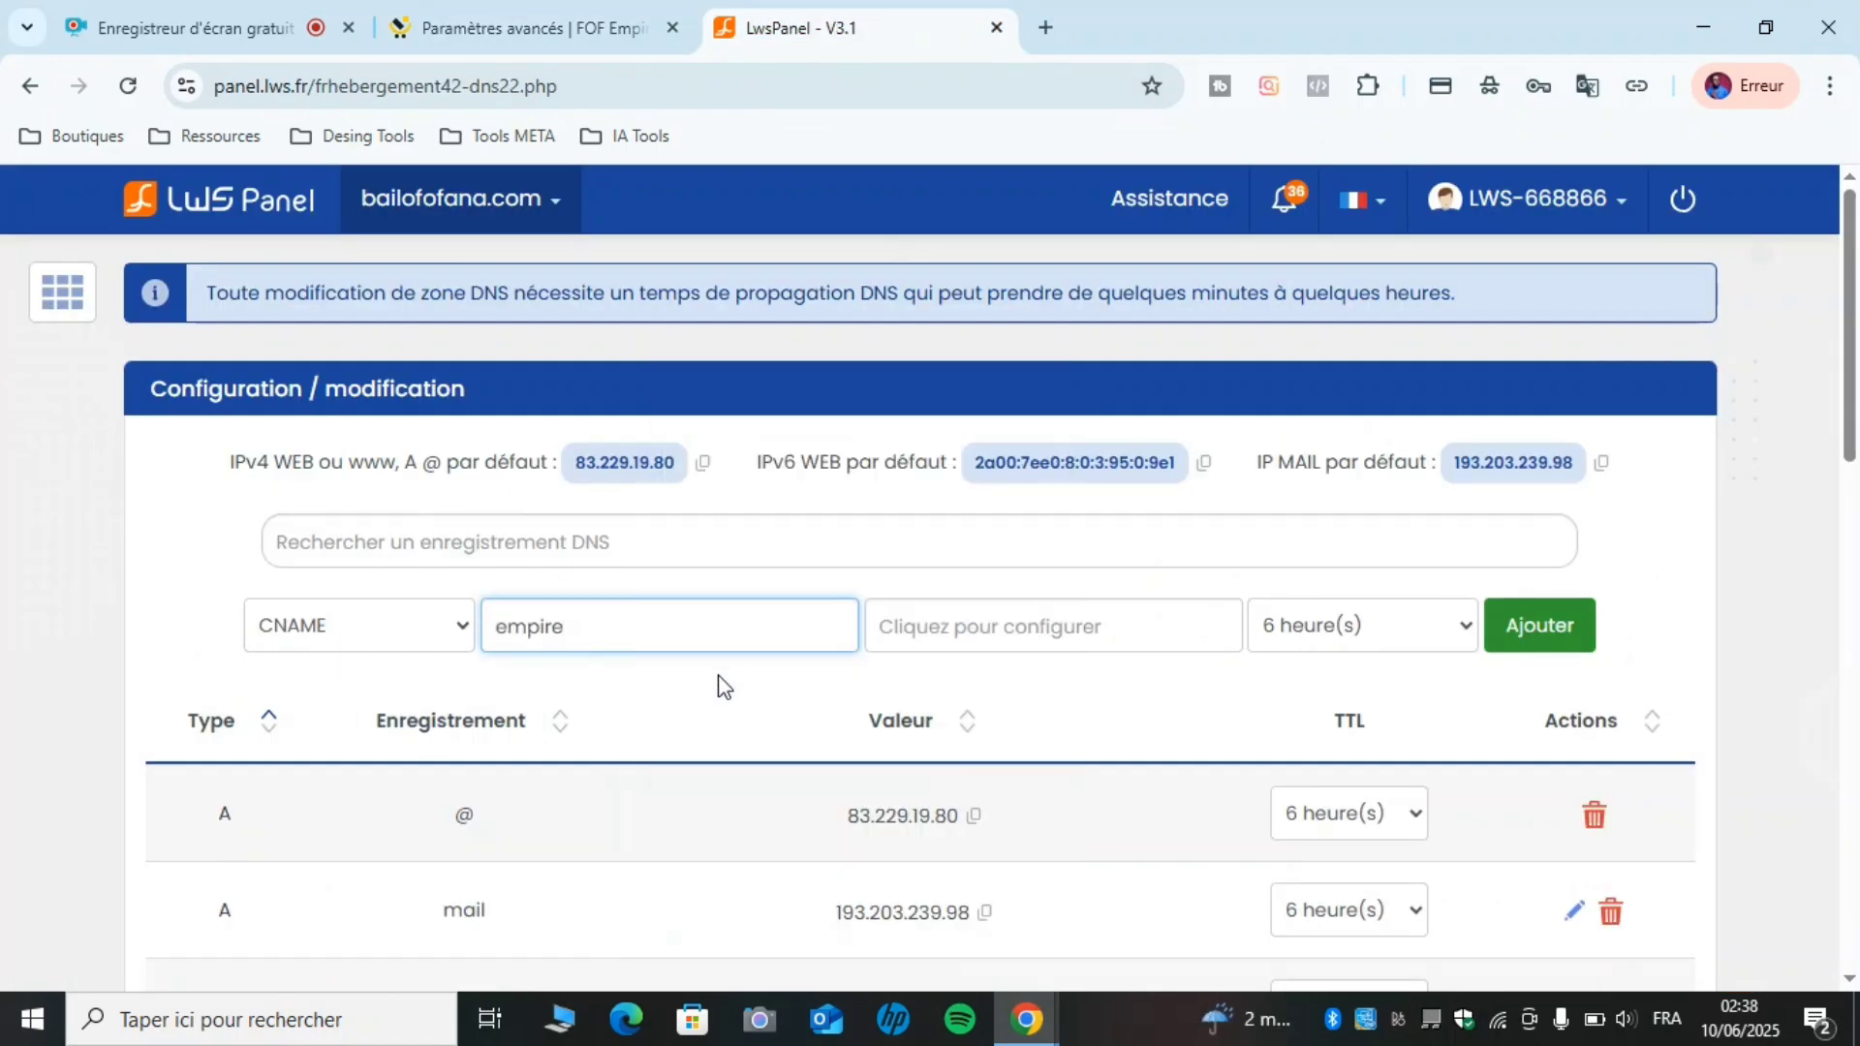
{"action": "left_click", "coordinate": [696, 693]}
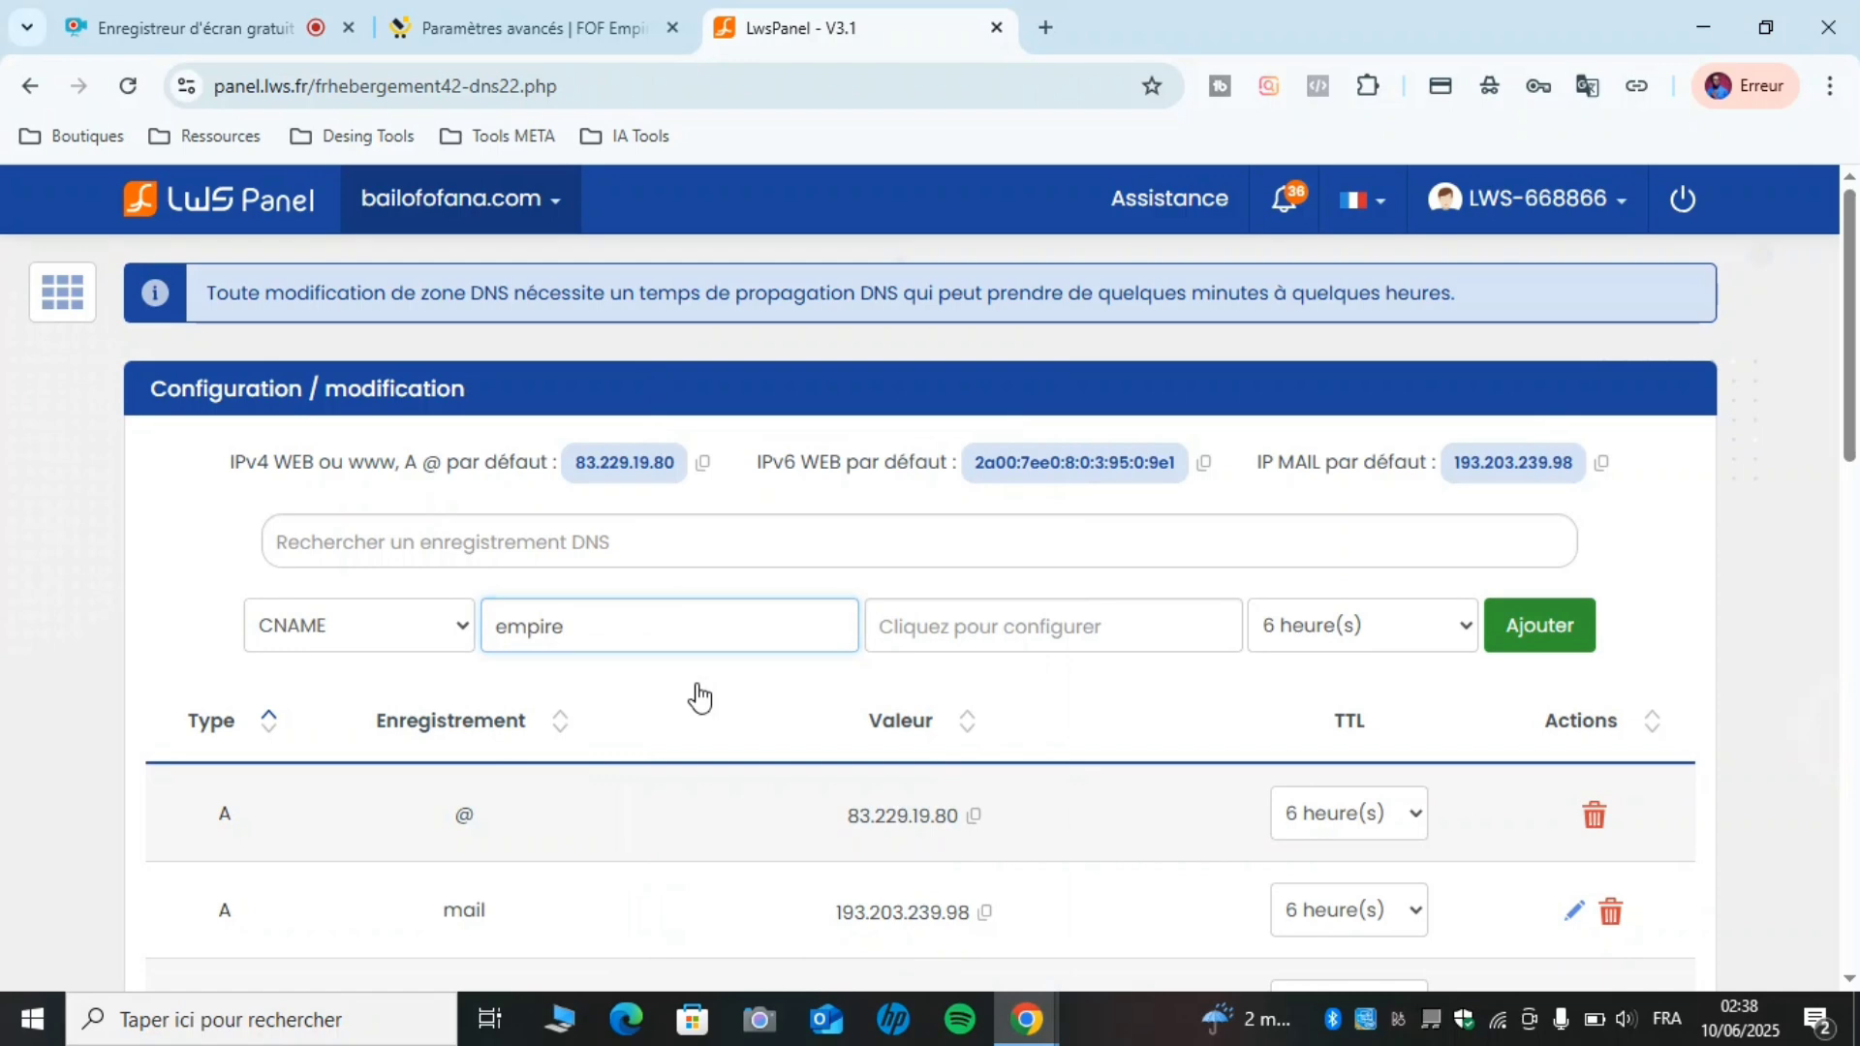
Copy the value cname.vercel-dns.com from Chariow, enter it as the CNAME record's domain name in the LWS Panel, and add the record.
{"action": "left_click", "coordinate": [565, 29]}
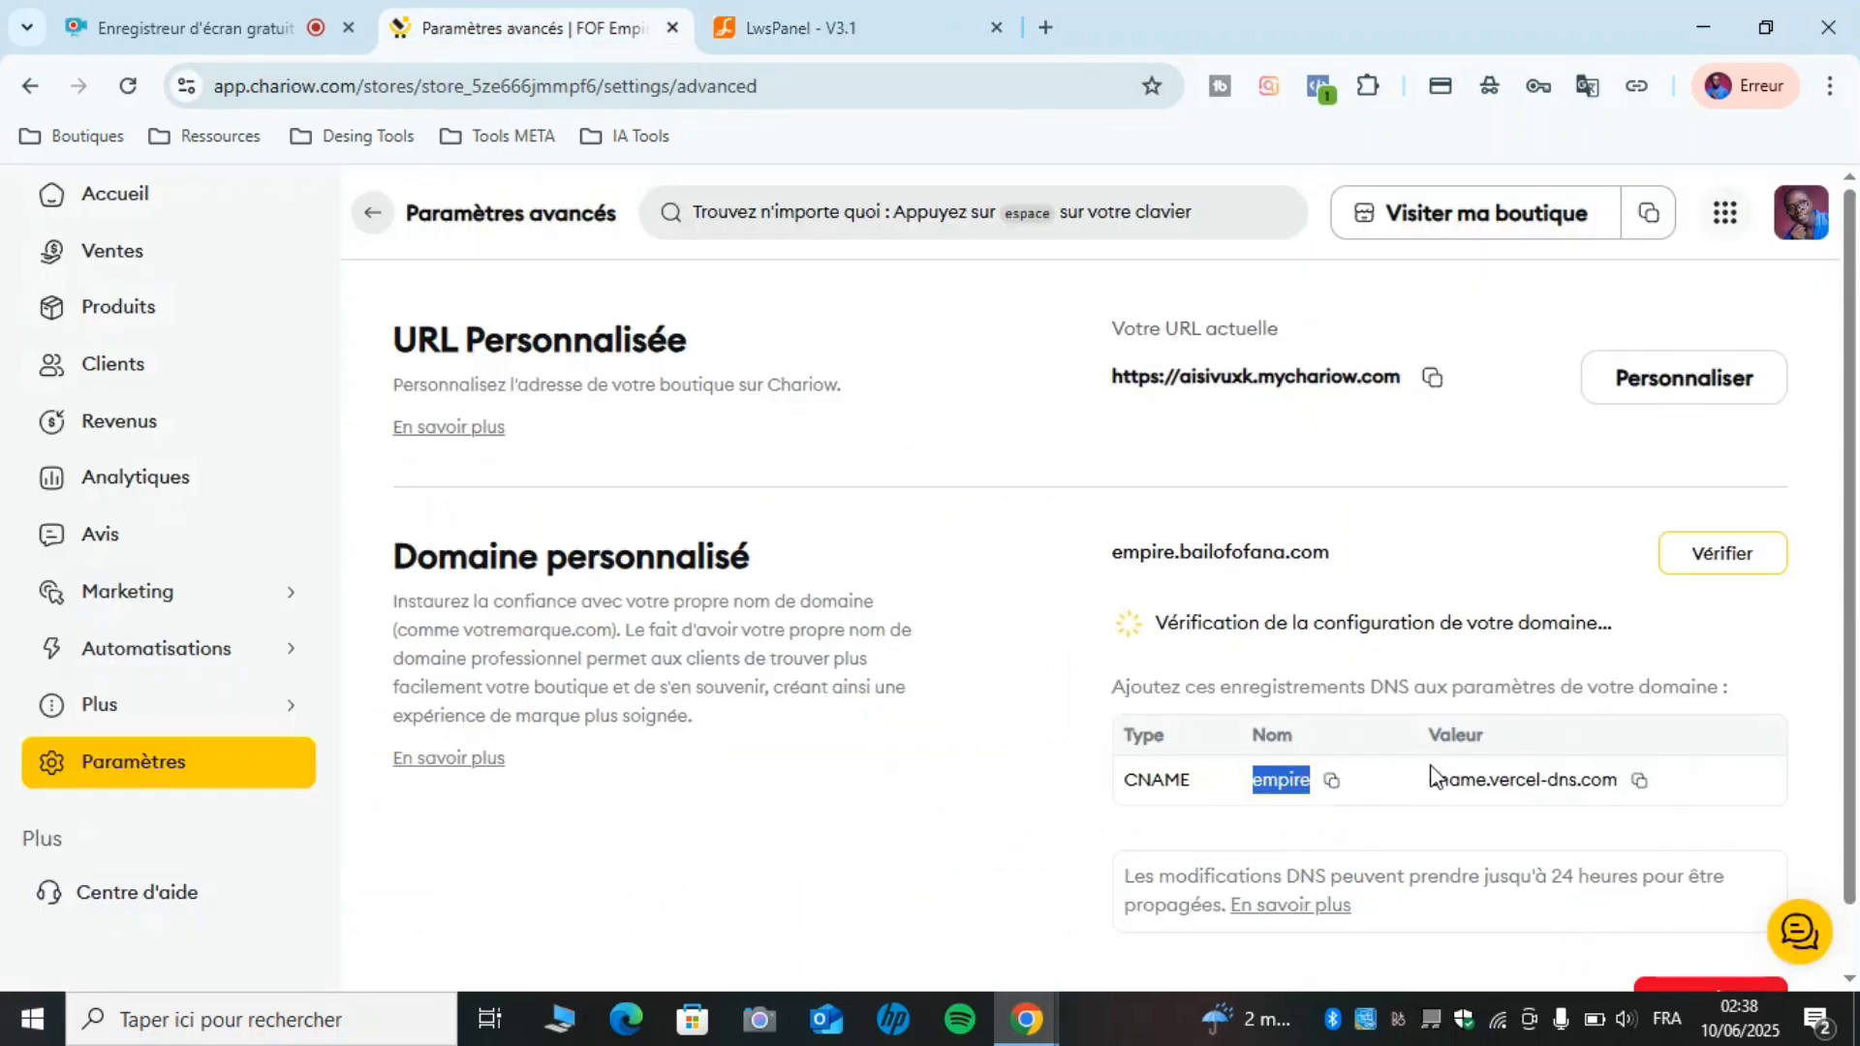
{"action": "double_click", "coordinate": [1457, 737]}
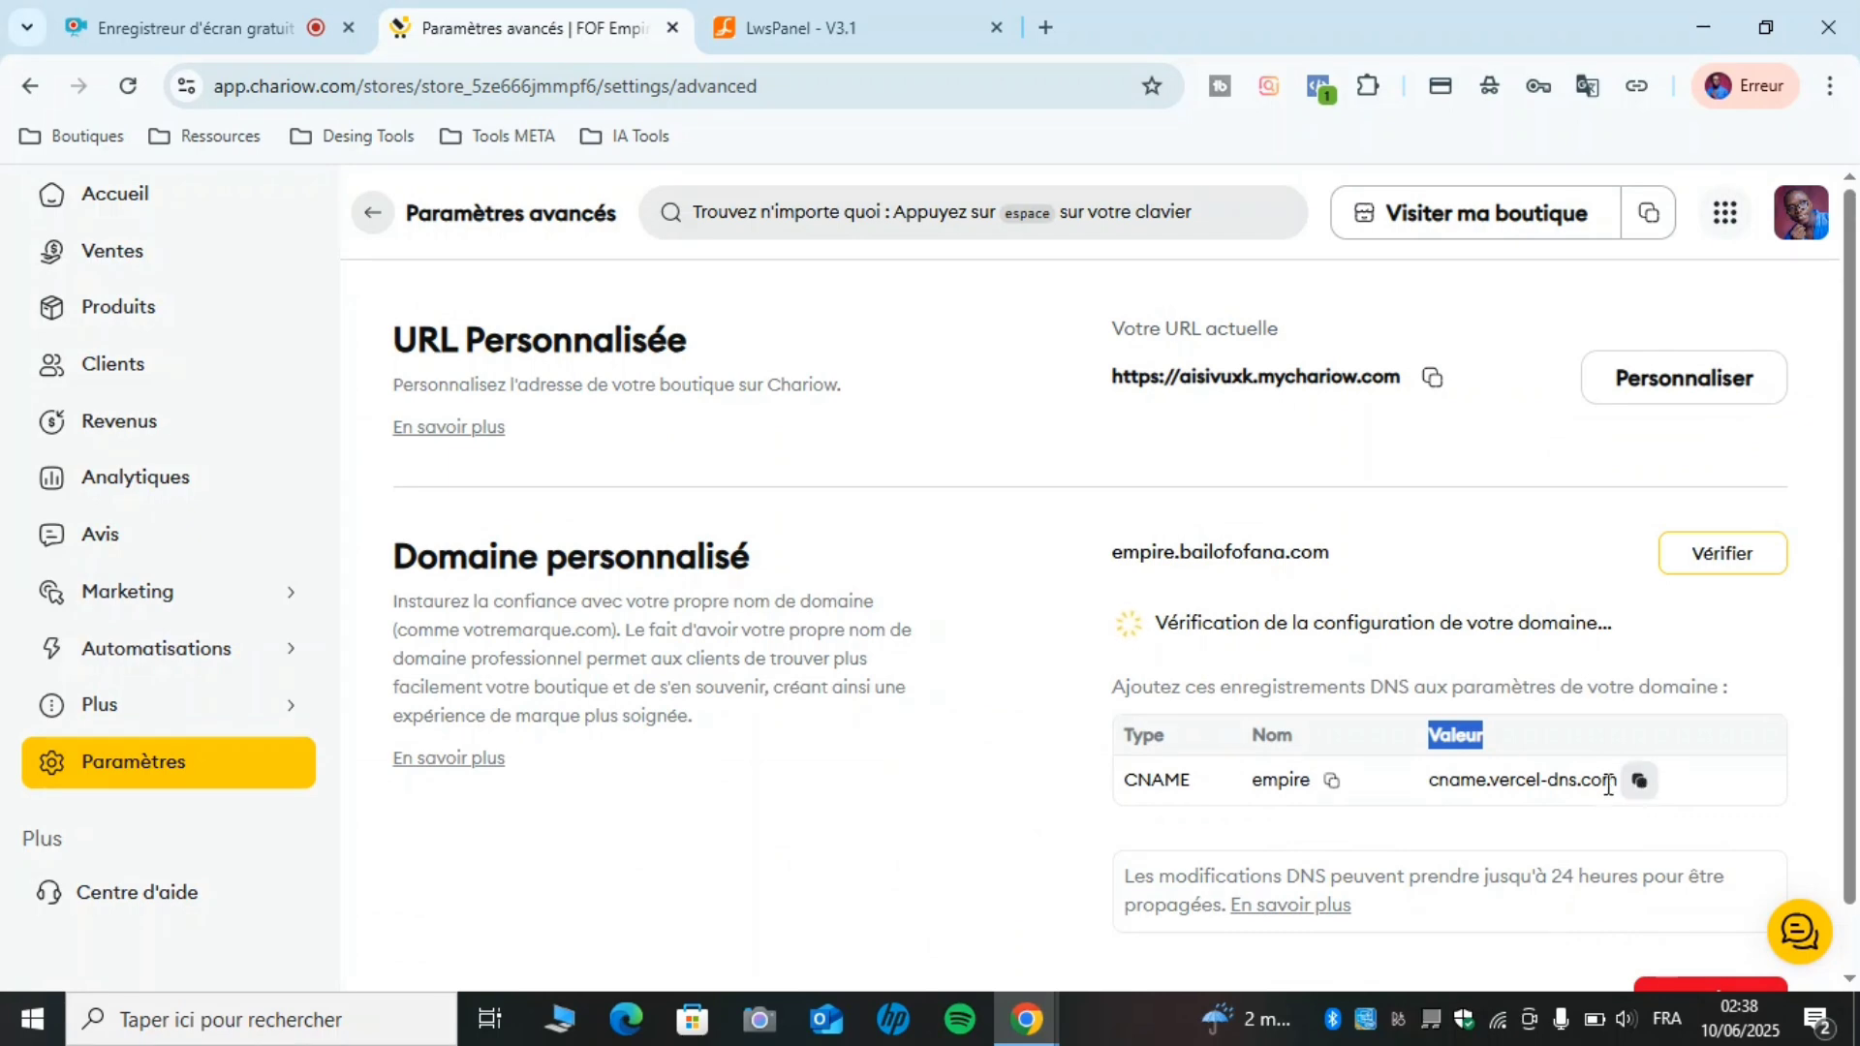
{"action": "double_click", "coordinate": [1561, 780]}
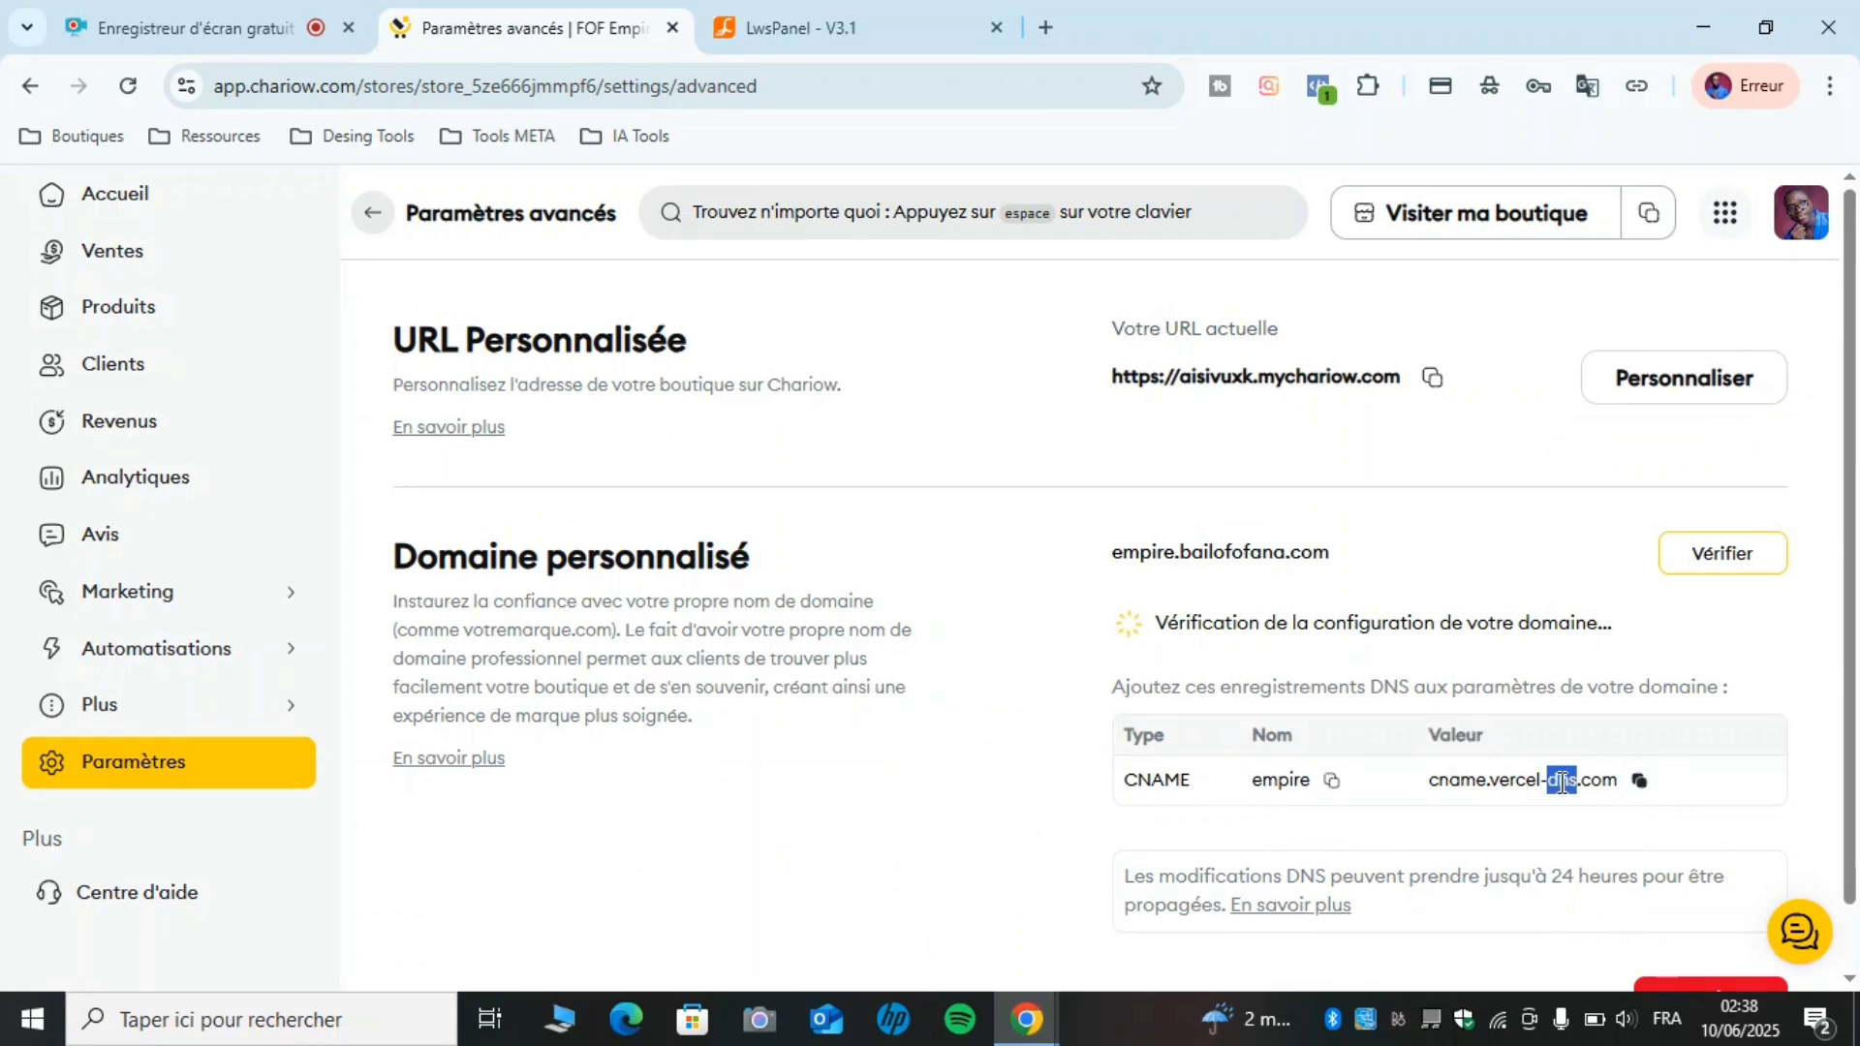
{"action": "left_click", "coordinate": [801, 35]}
{"action": "left_click", "coordinate": [1014, 624]}
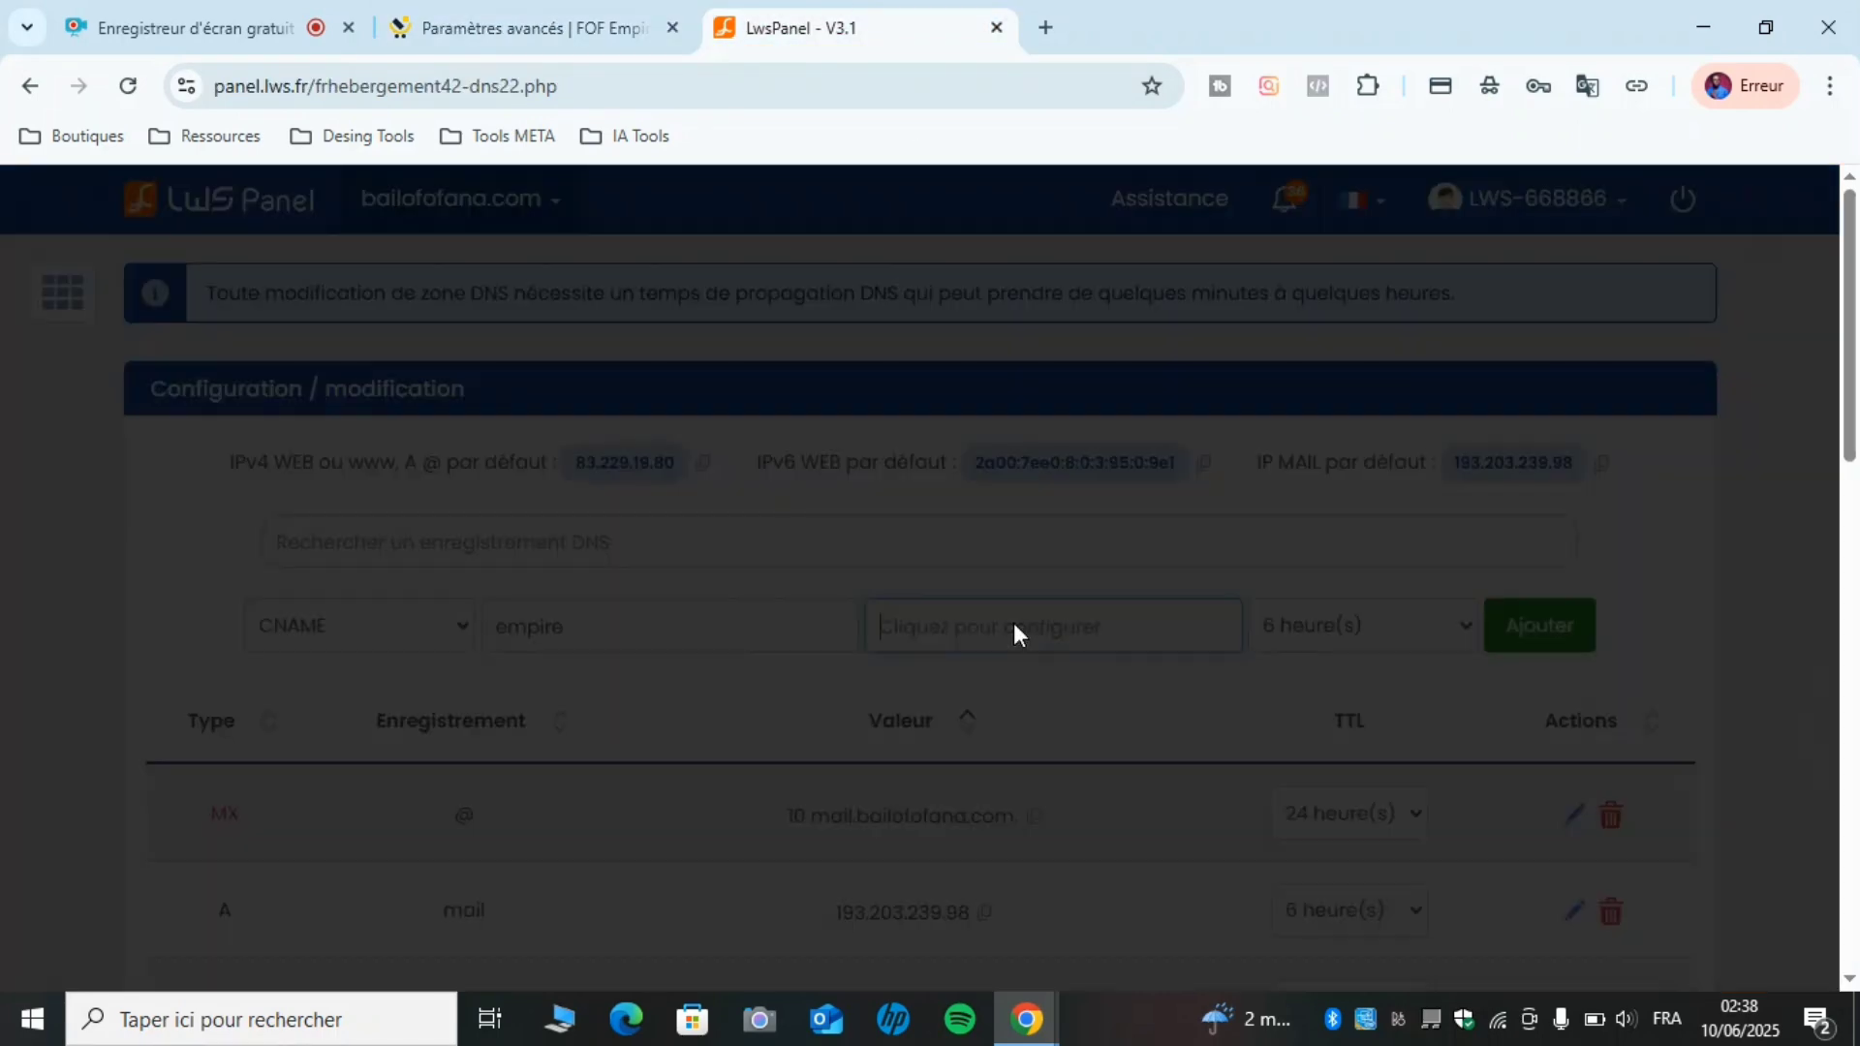
{"action": "left_click", "coordinate": [854, 387]}
{"action": "right_click", "coordinate": [854, 387]}
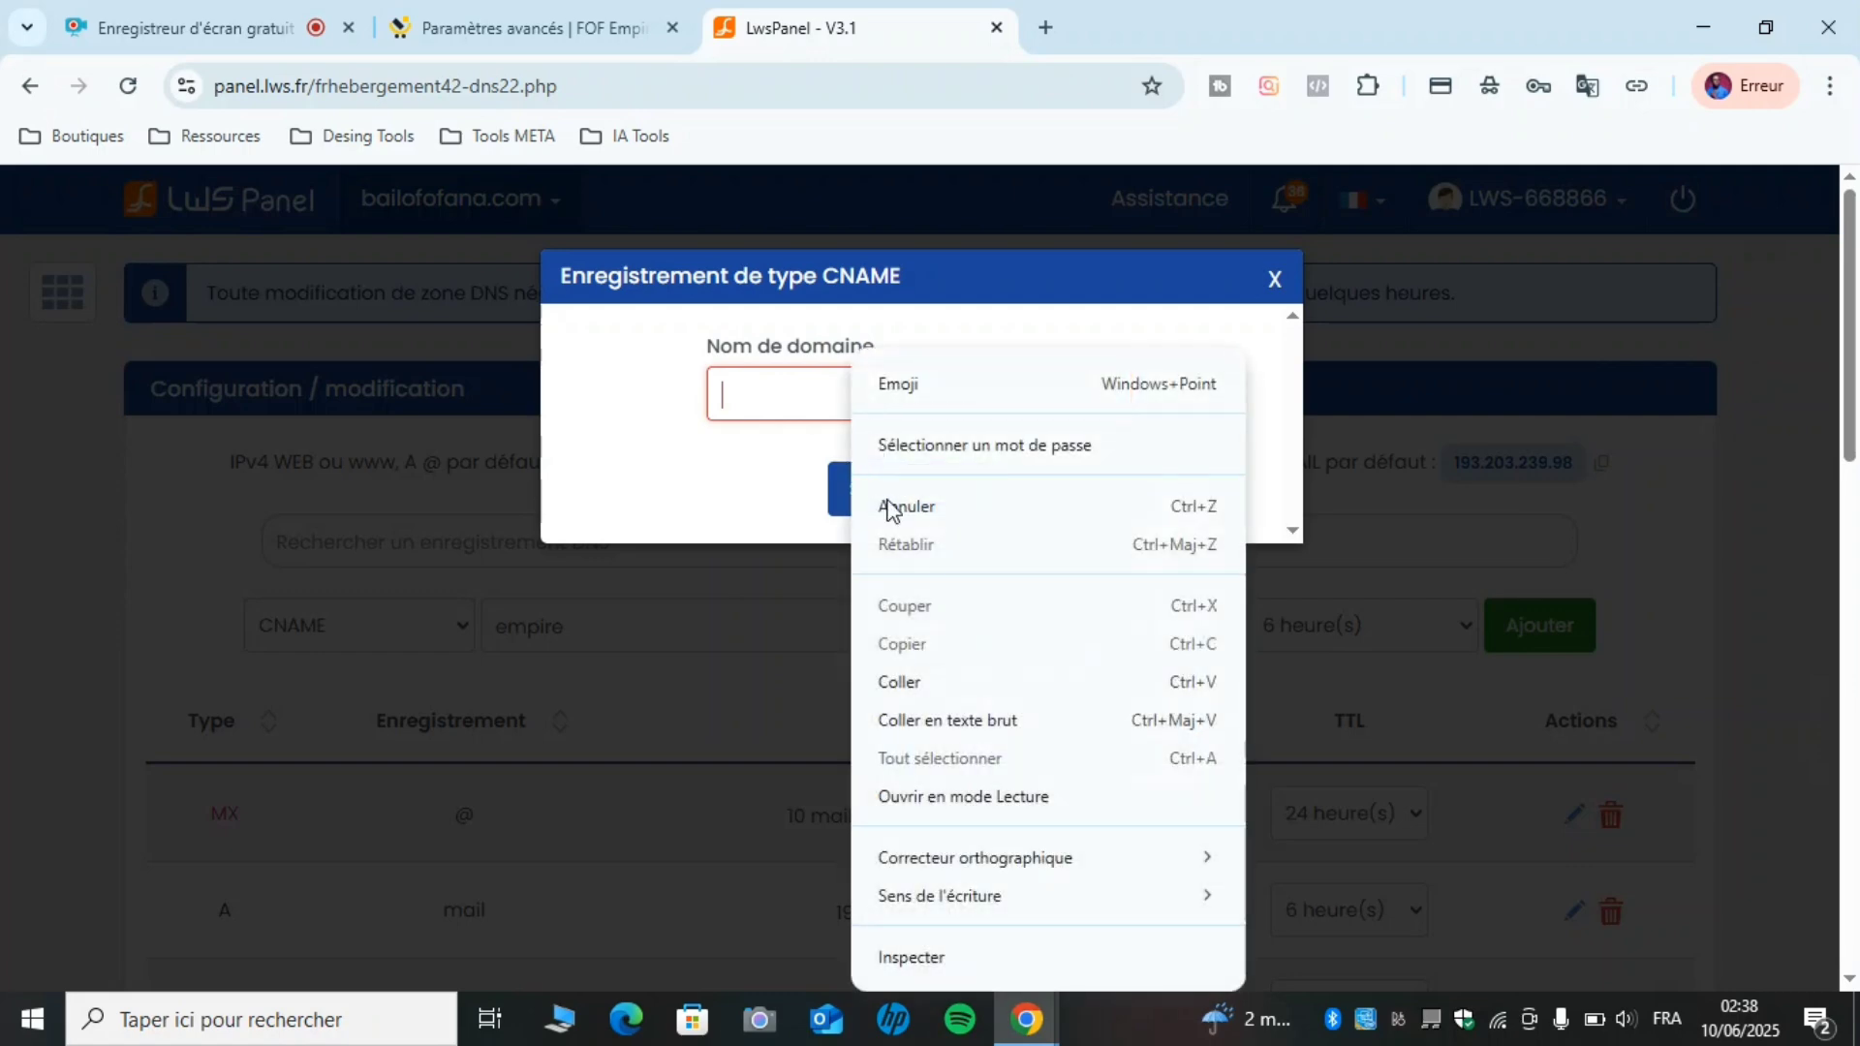
{"action": "left_click", "coordinate": [932, 718]}
{"action": "left_click", "coordinate": [945, 511]}
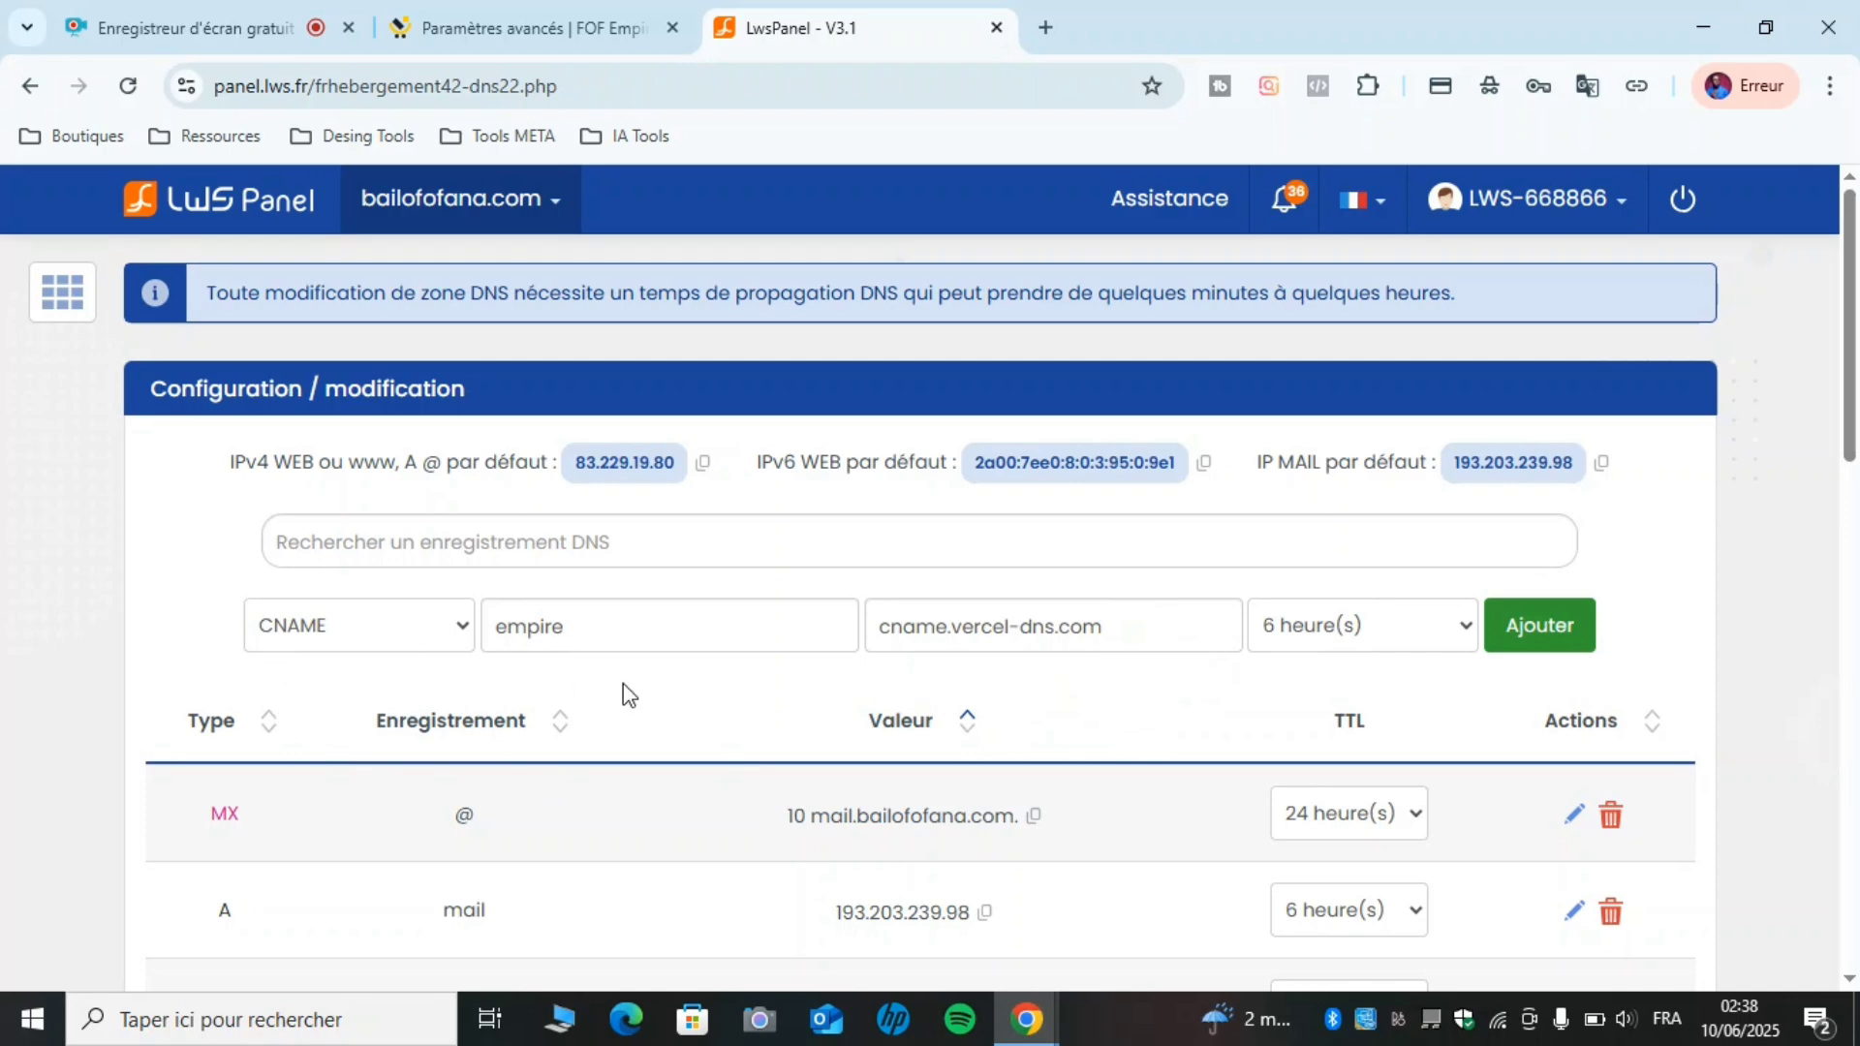
{"action": "left_click", "coordinate": [1543, 647]}
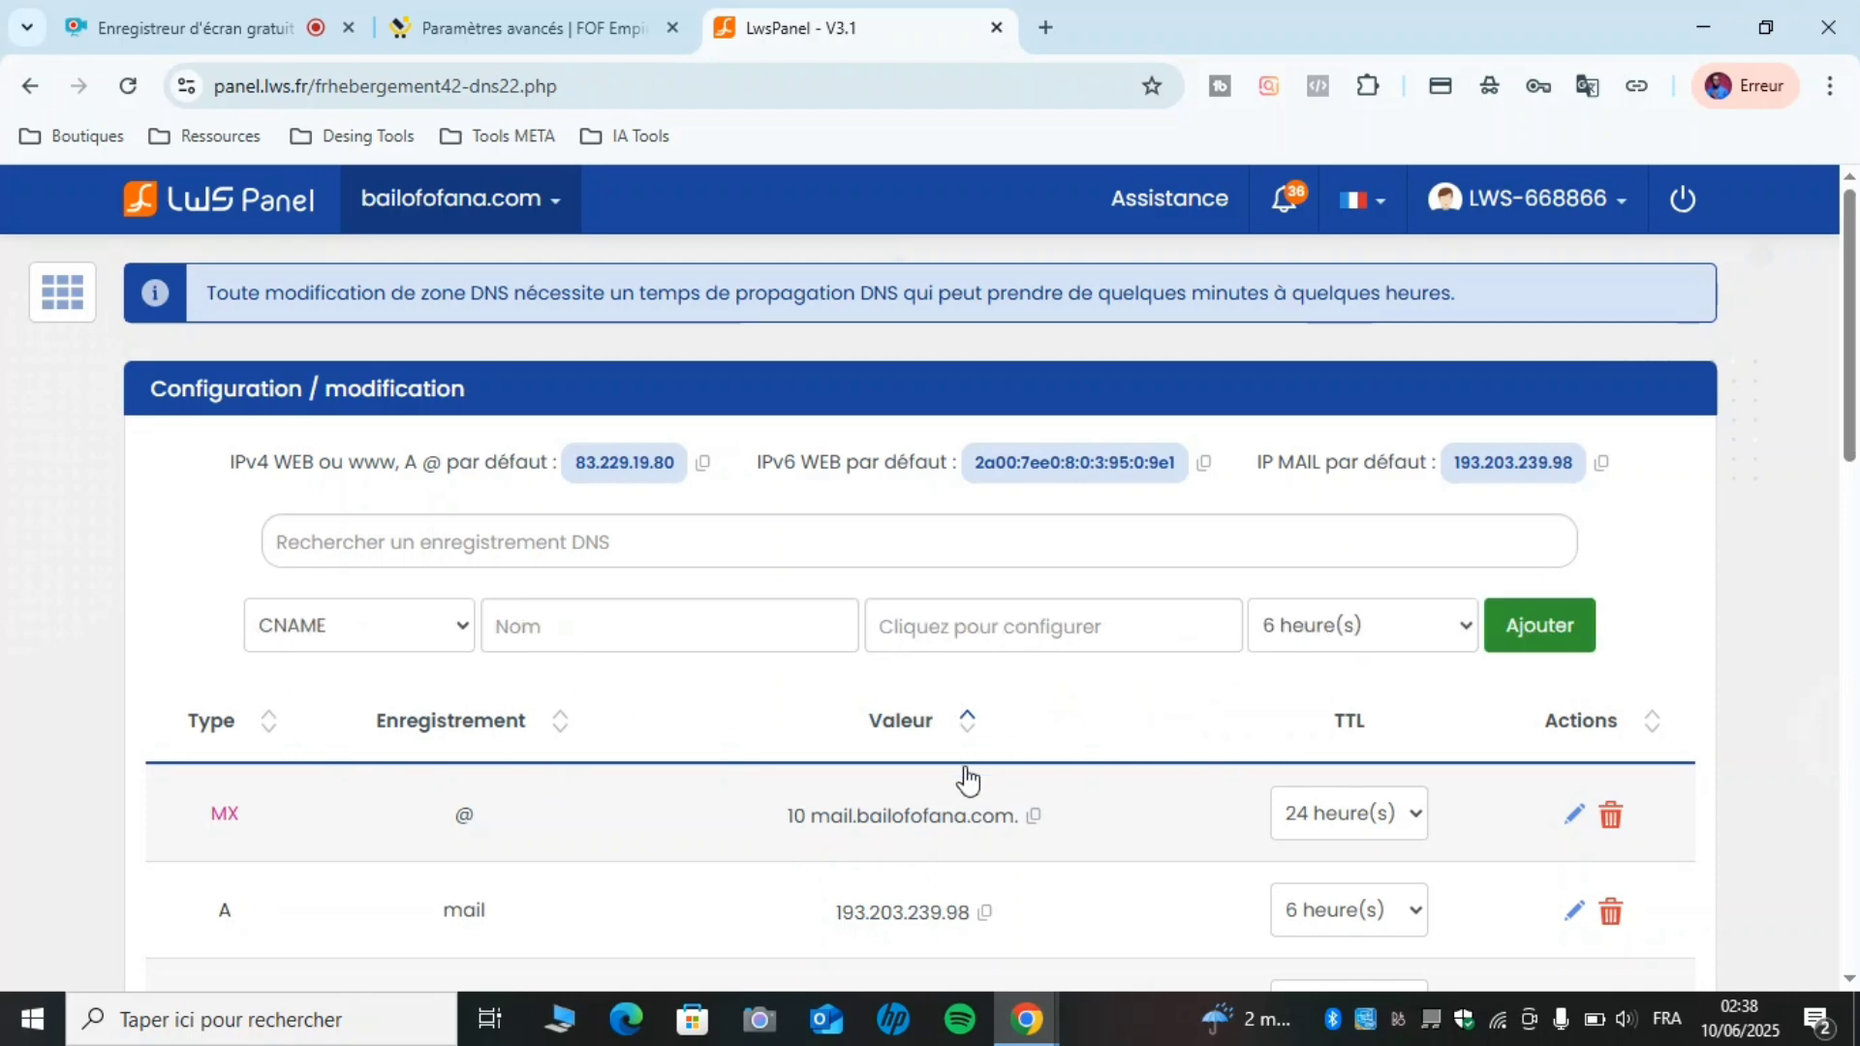
Read the notice about DNS propagation time above the zone configuration.
{"action": "scroll", "coordinate": [892, 790], "scroll_direction": "down", "scroll_amount": 1}
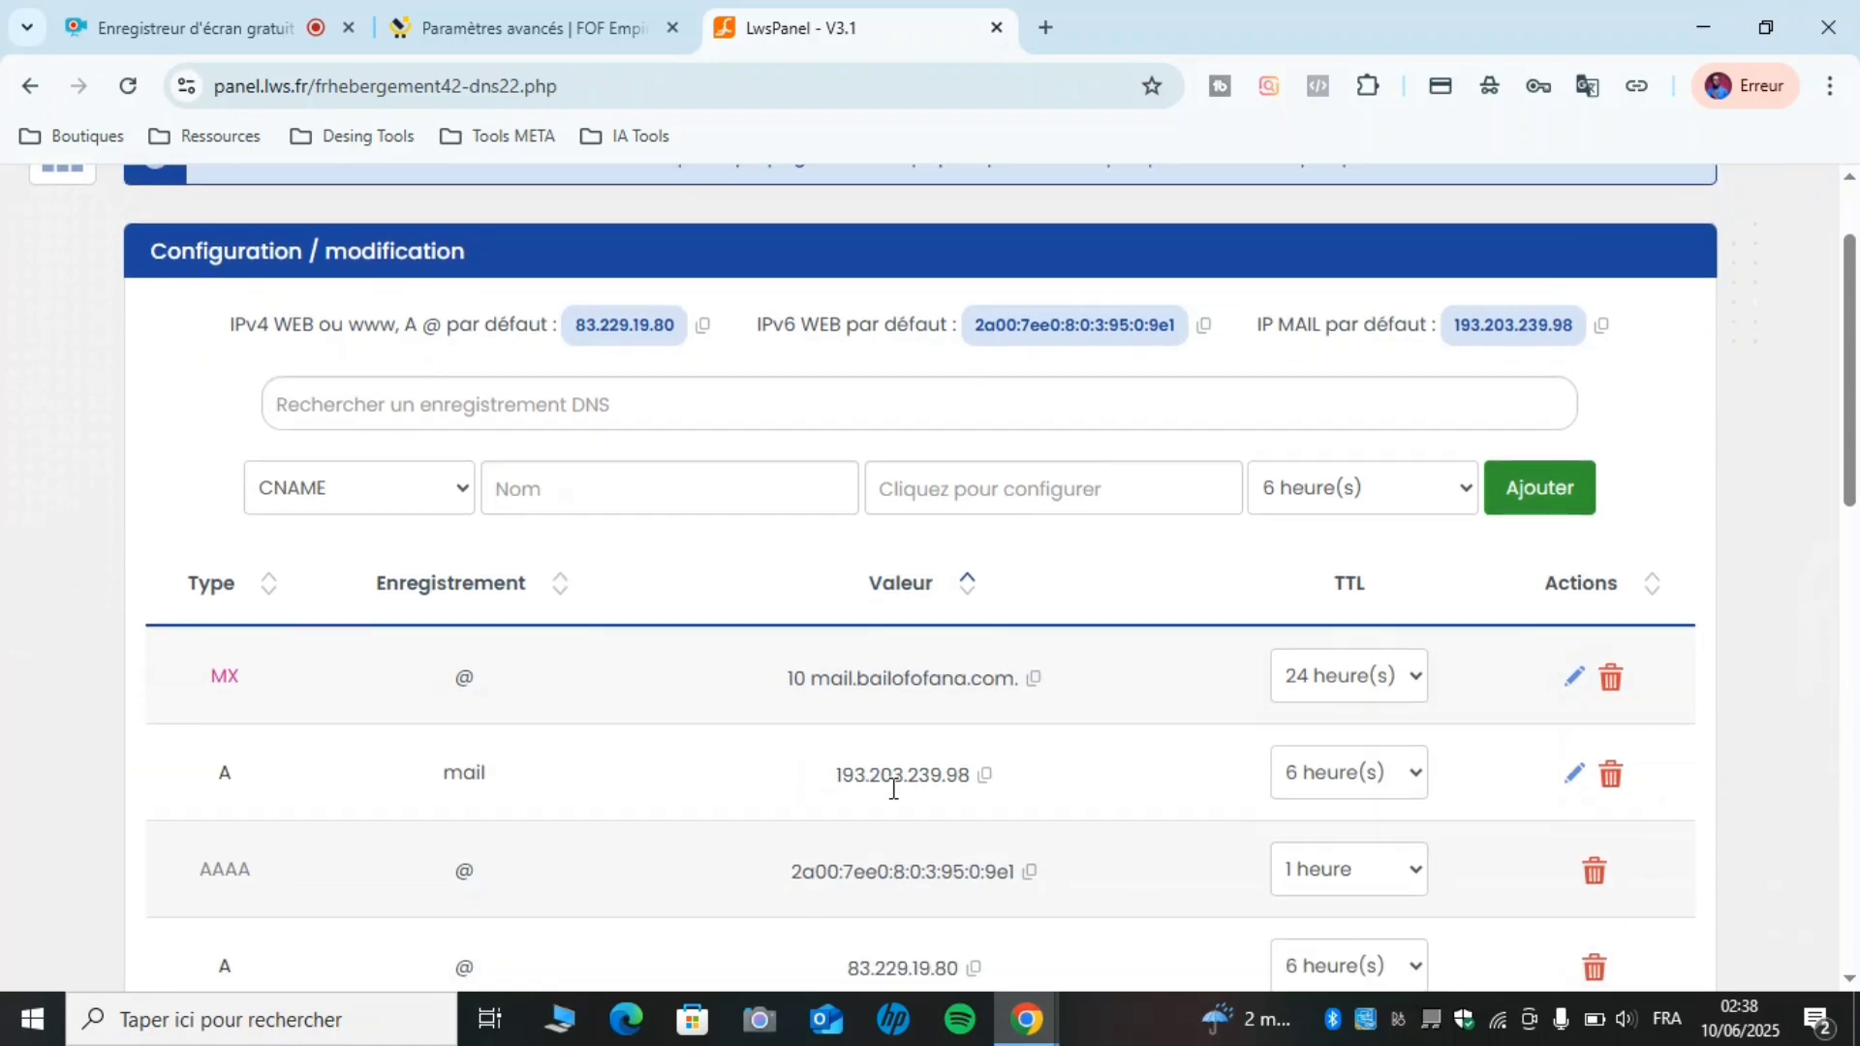
{"action": "scroll", "coordinate": [891, 787], "scroll_direction": "up", "scroll_amount": 1}
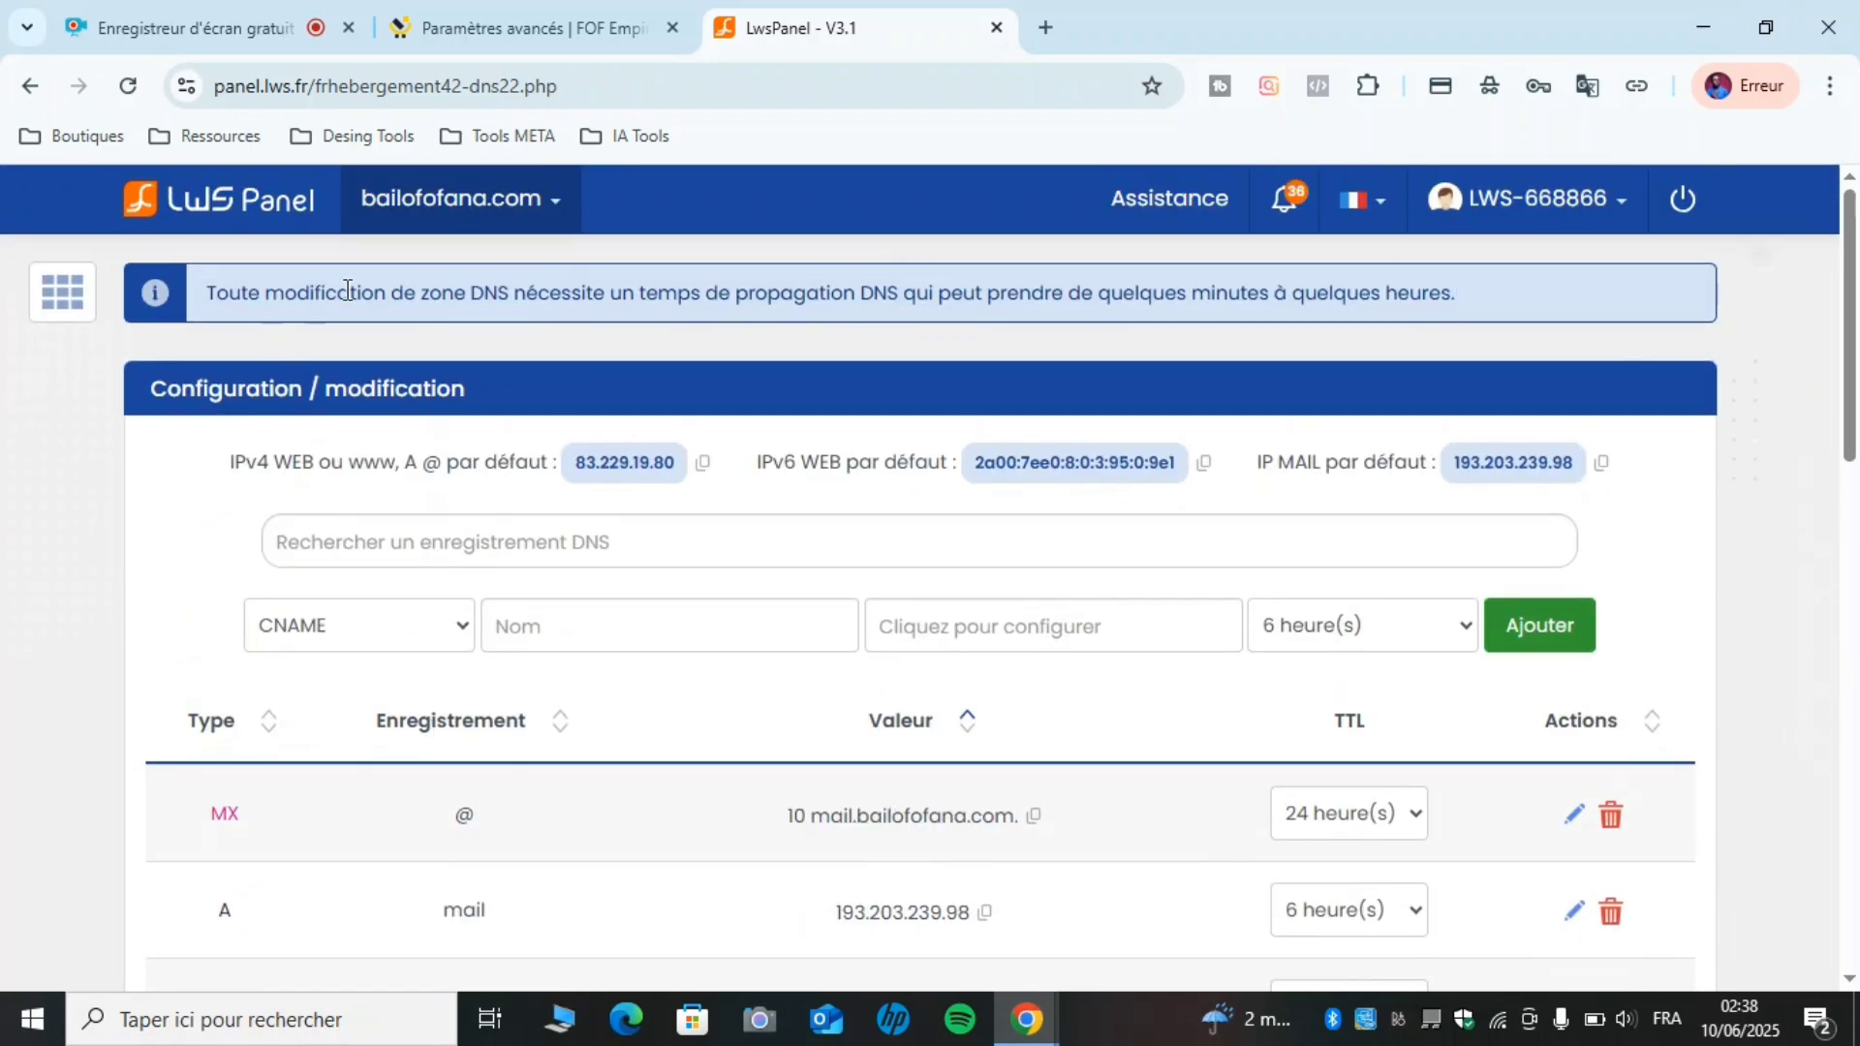
{"action": "double_click", "coordinate": [347, 291]}
{"action": "left_click_drag", "start_coordinate": [416, 293], "coordinate": [1223, 292]}
{"action": "left_click", "coordinate": [860, 296]}
{"action": "left_click", "coordinate": [1021, 292]}
{"action": "left_click", "coordinate": [1285, 291]}
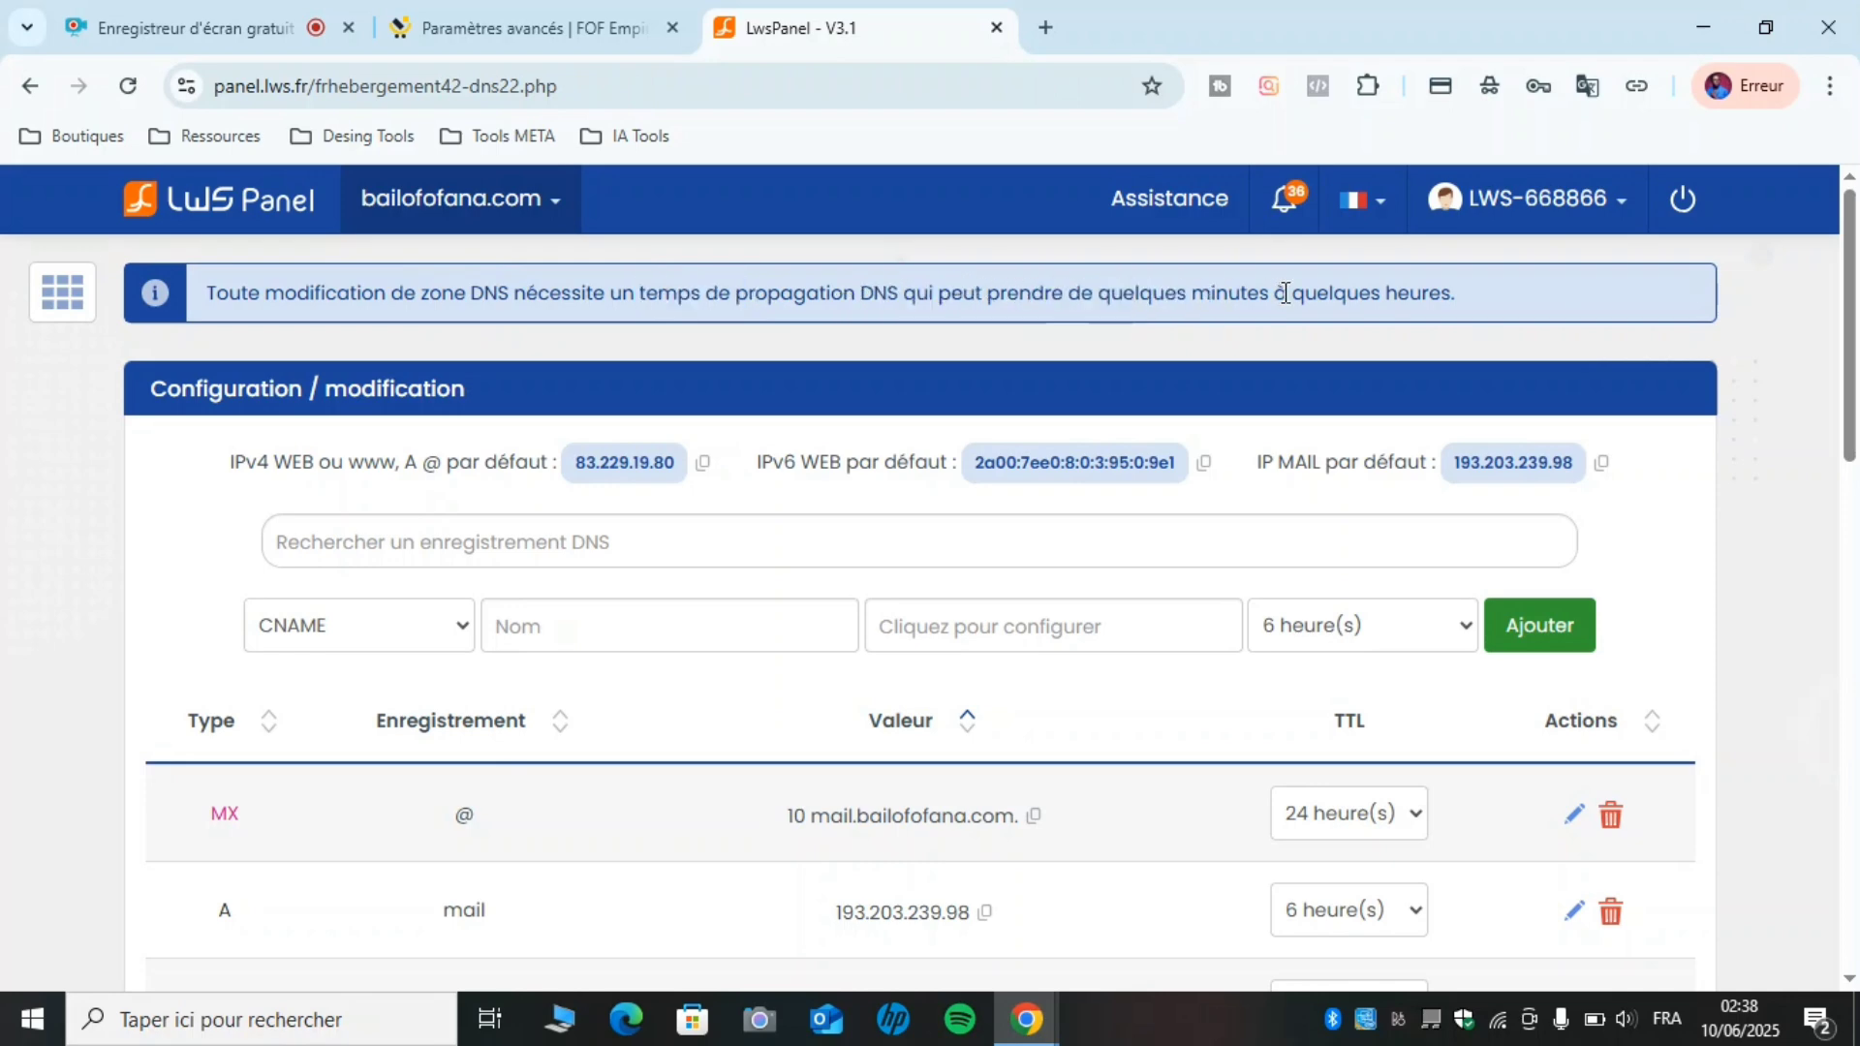
Find the new empire record in the DNS zone list and check its type, name and value.
{"action": "scroll", "coordinate": [1153, 417], "scroll_direction": "down", "scroll_amount": 4}
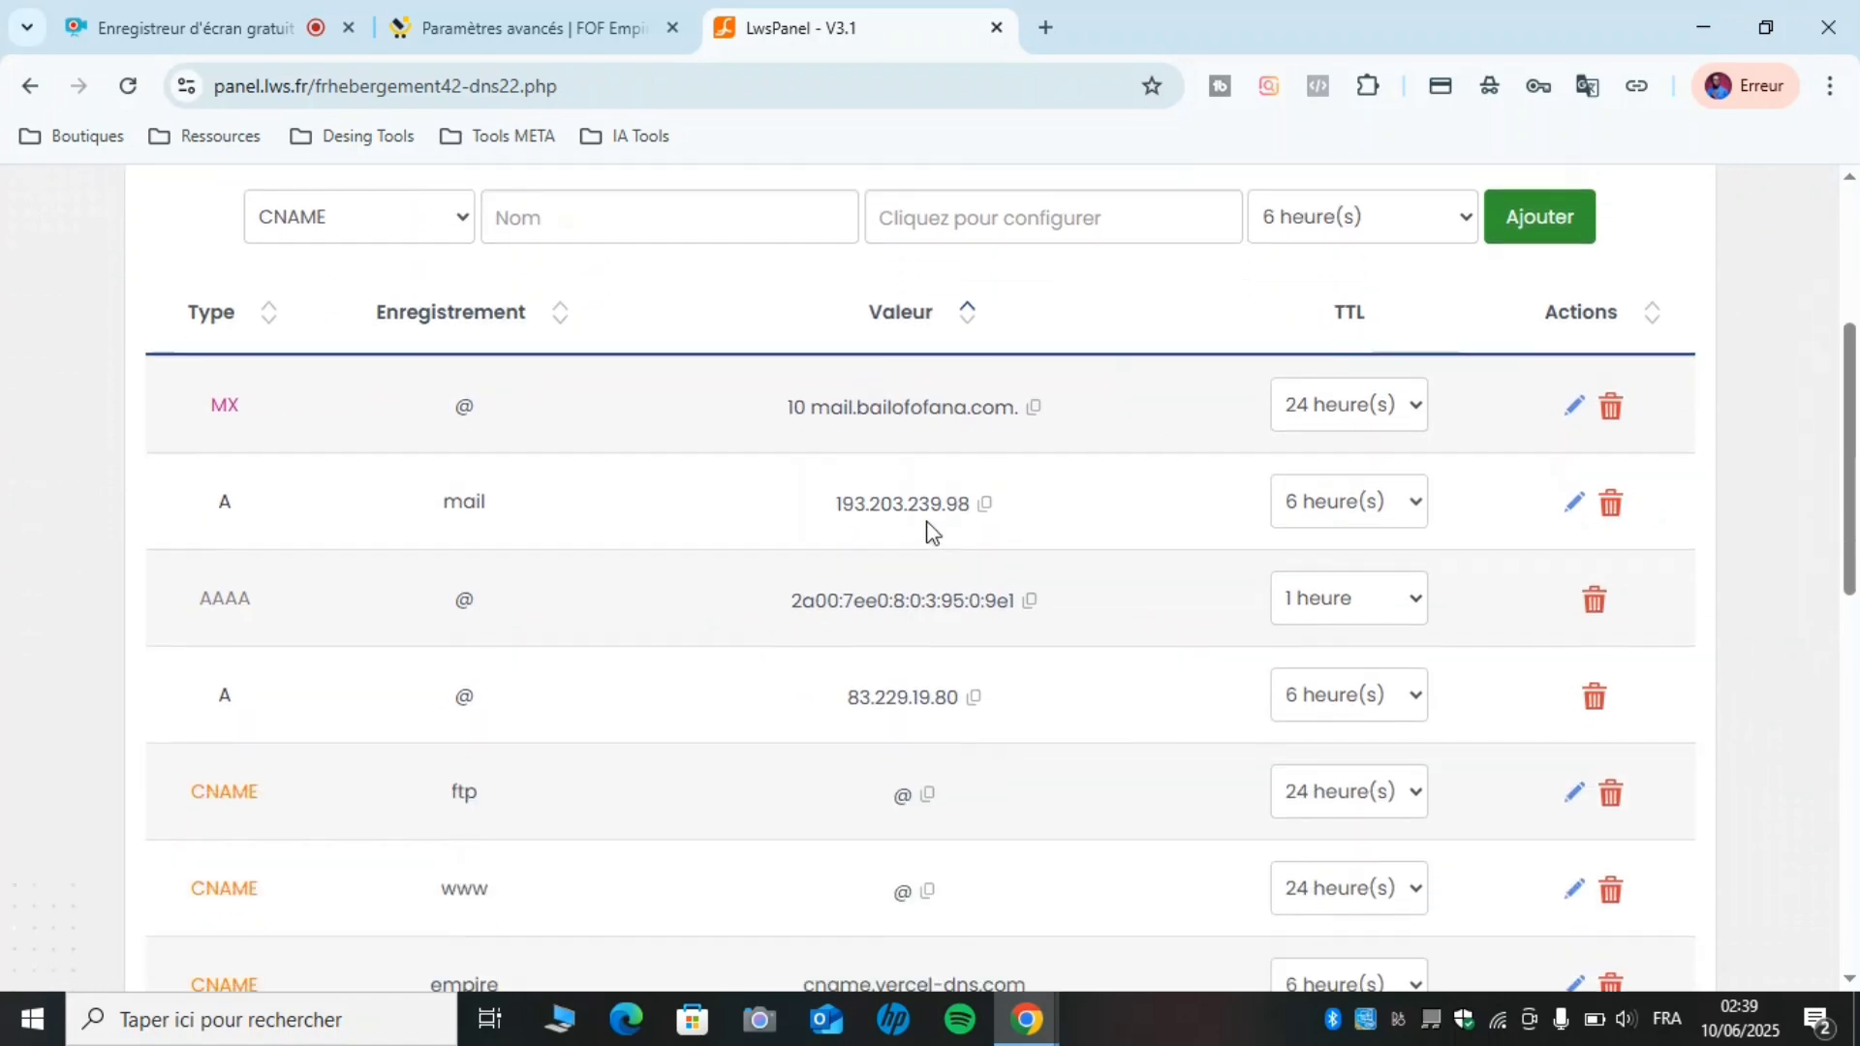
{"action": "scroll", "coordinate": [843, 485], "scroll_direction": "down", "scroll_amount": 2}
{"action": "scroll", "coordinate": [843, 484], "scroll_direction": "down", "scroll_amount": 4}
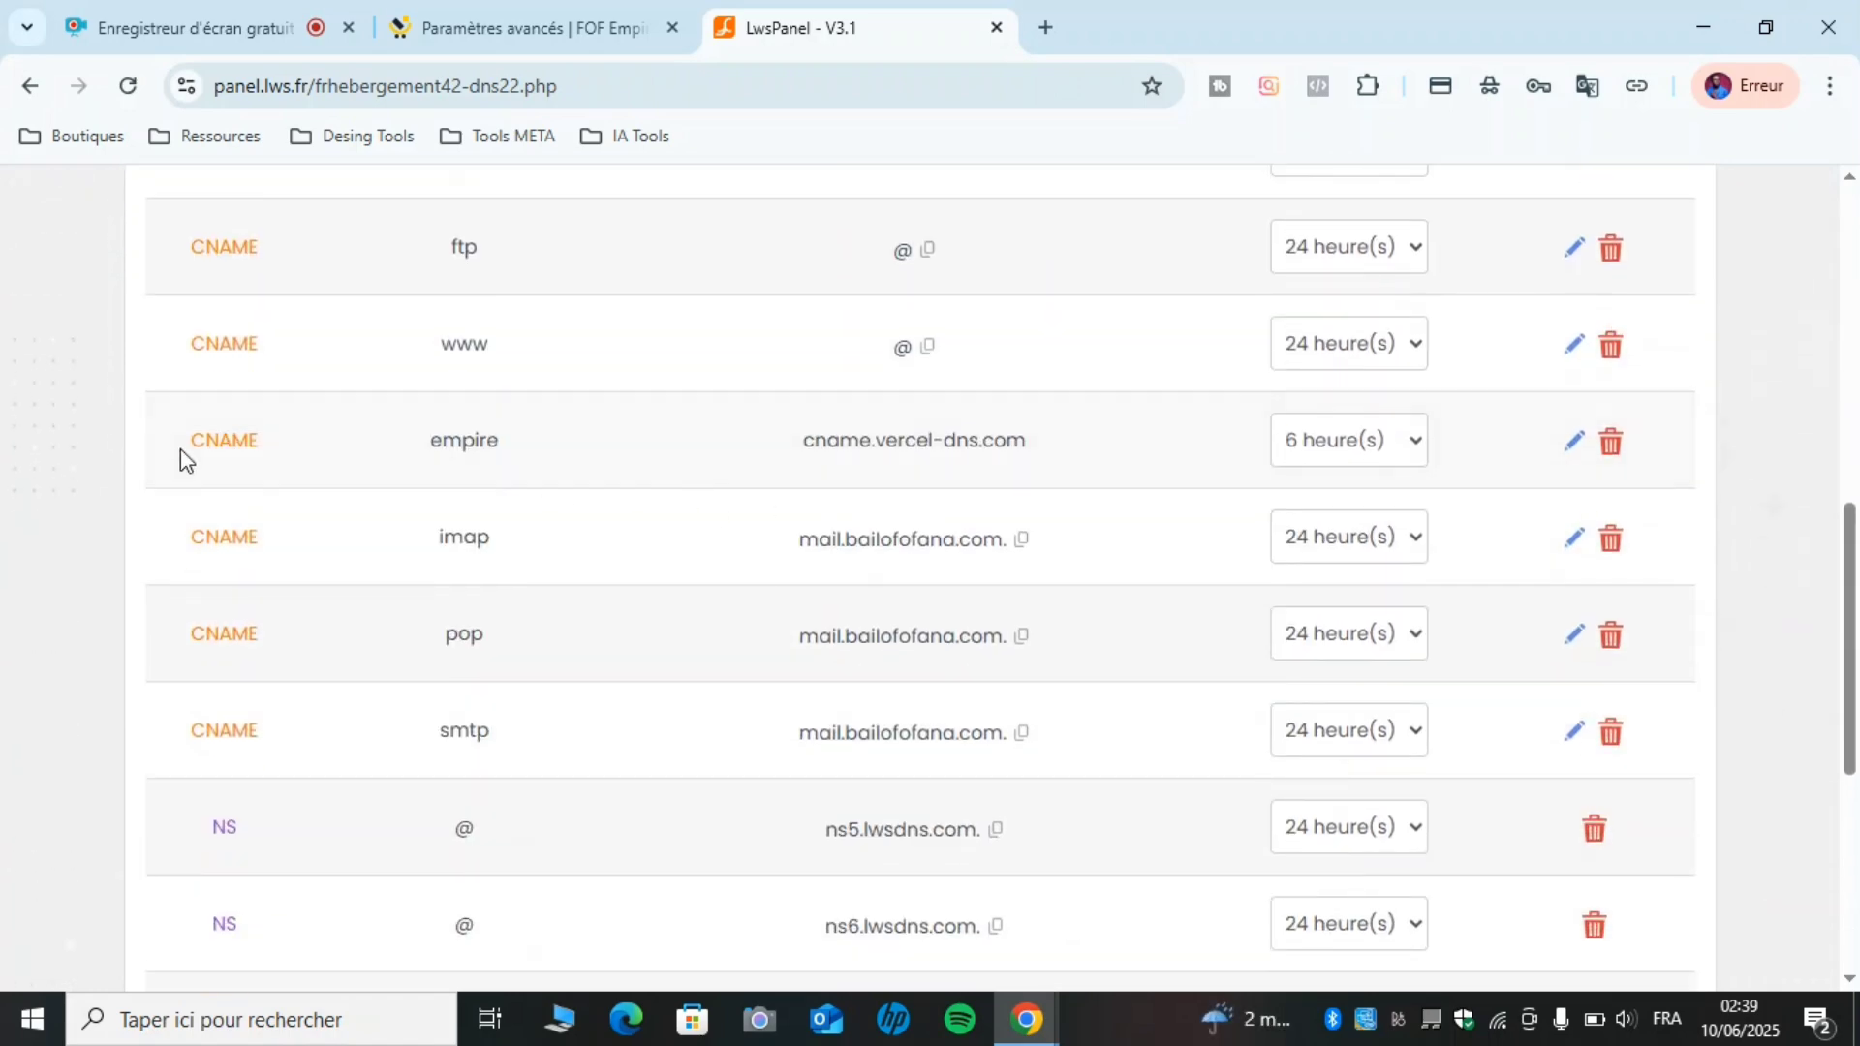
{"action": "left_click_drag", "start_coordinate": [180, 454], "coordinate": [277, 460]}
{"action": "left_click_drag", "start_coordinate": [420, 471], "coordinate": [640, 476]}
{"action": "left_click_drag", "start_coordinate": [800, 473], "coordinate": [1017, 444]}
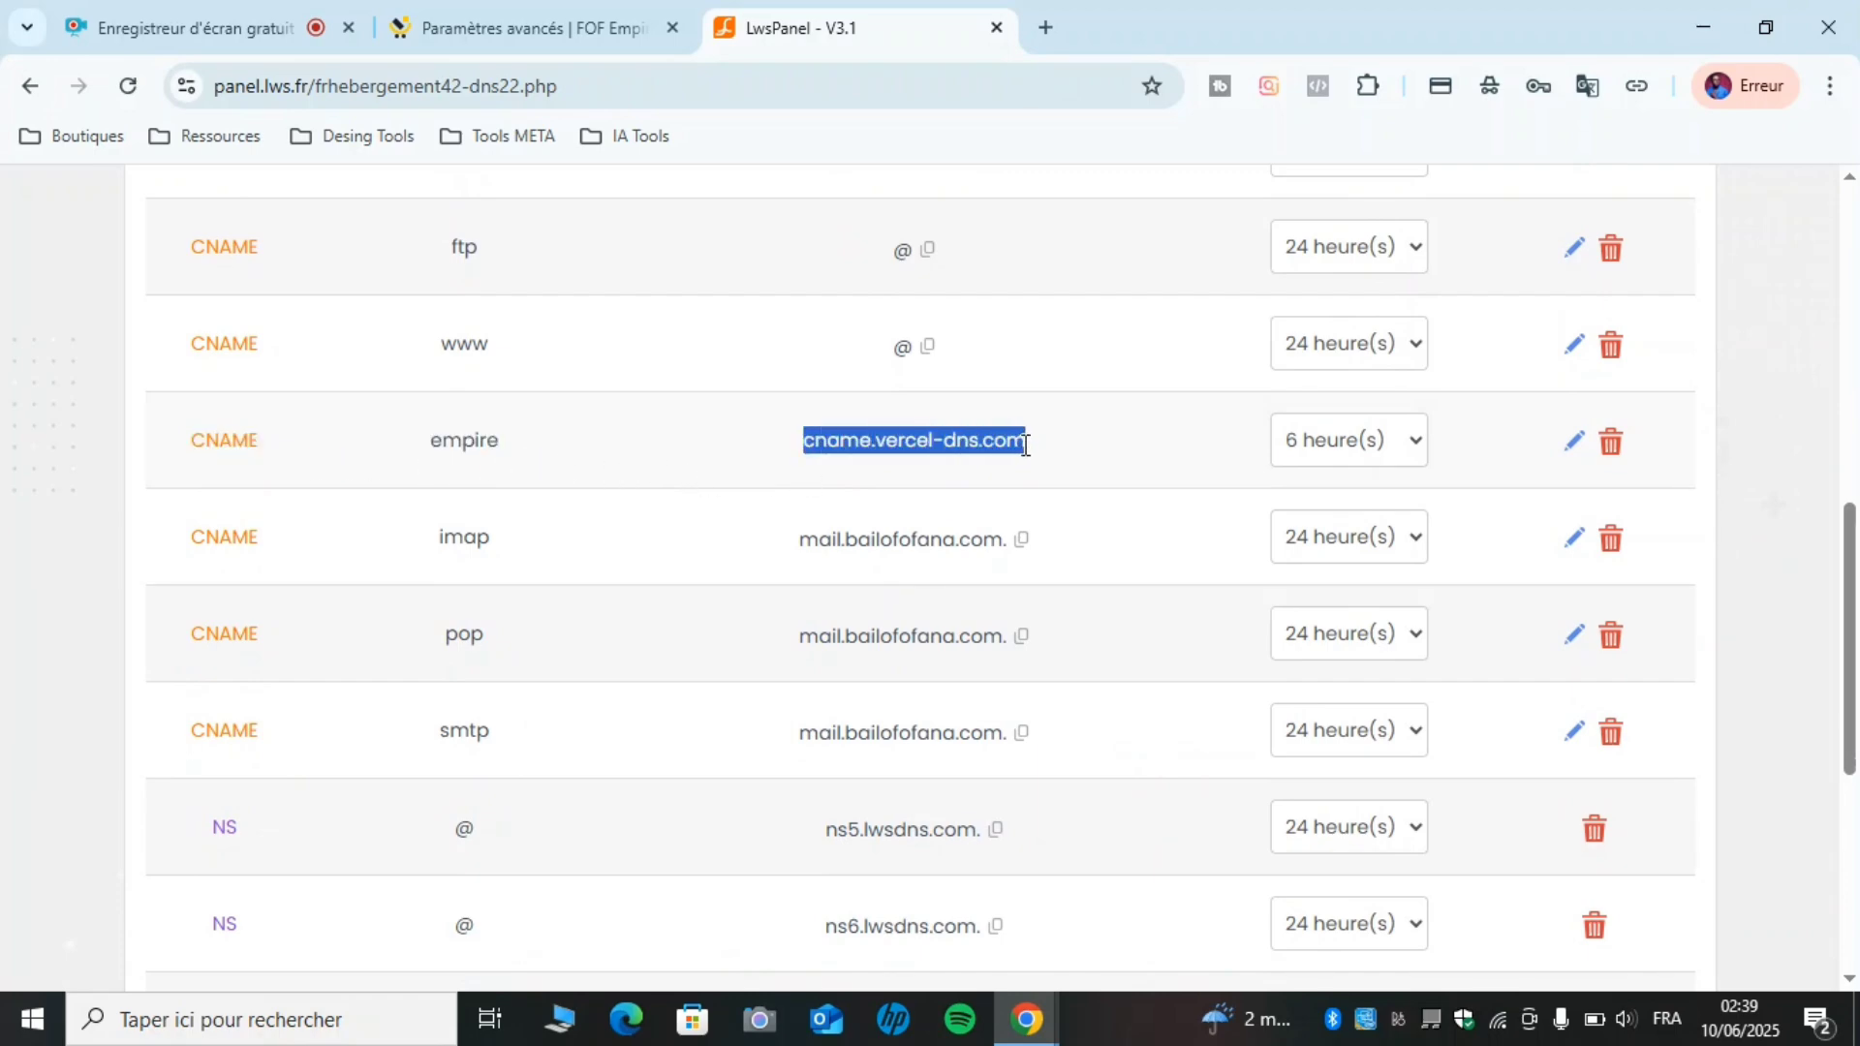
{"action": "scroll", "coordinate": [1049, 453], "scroll_direction": "up", "scroll_amount": 8}
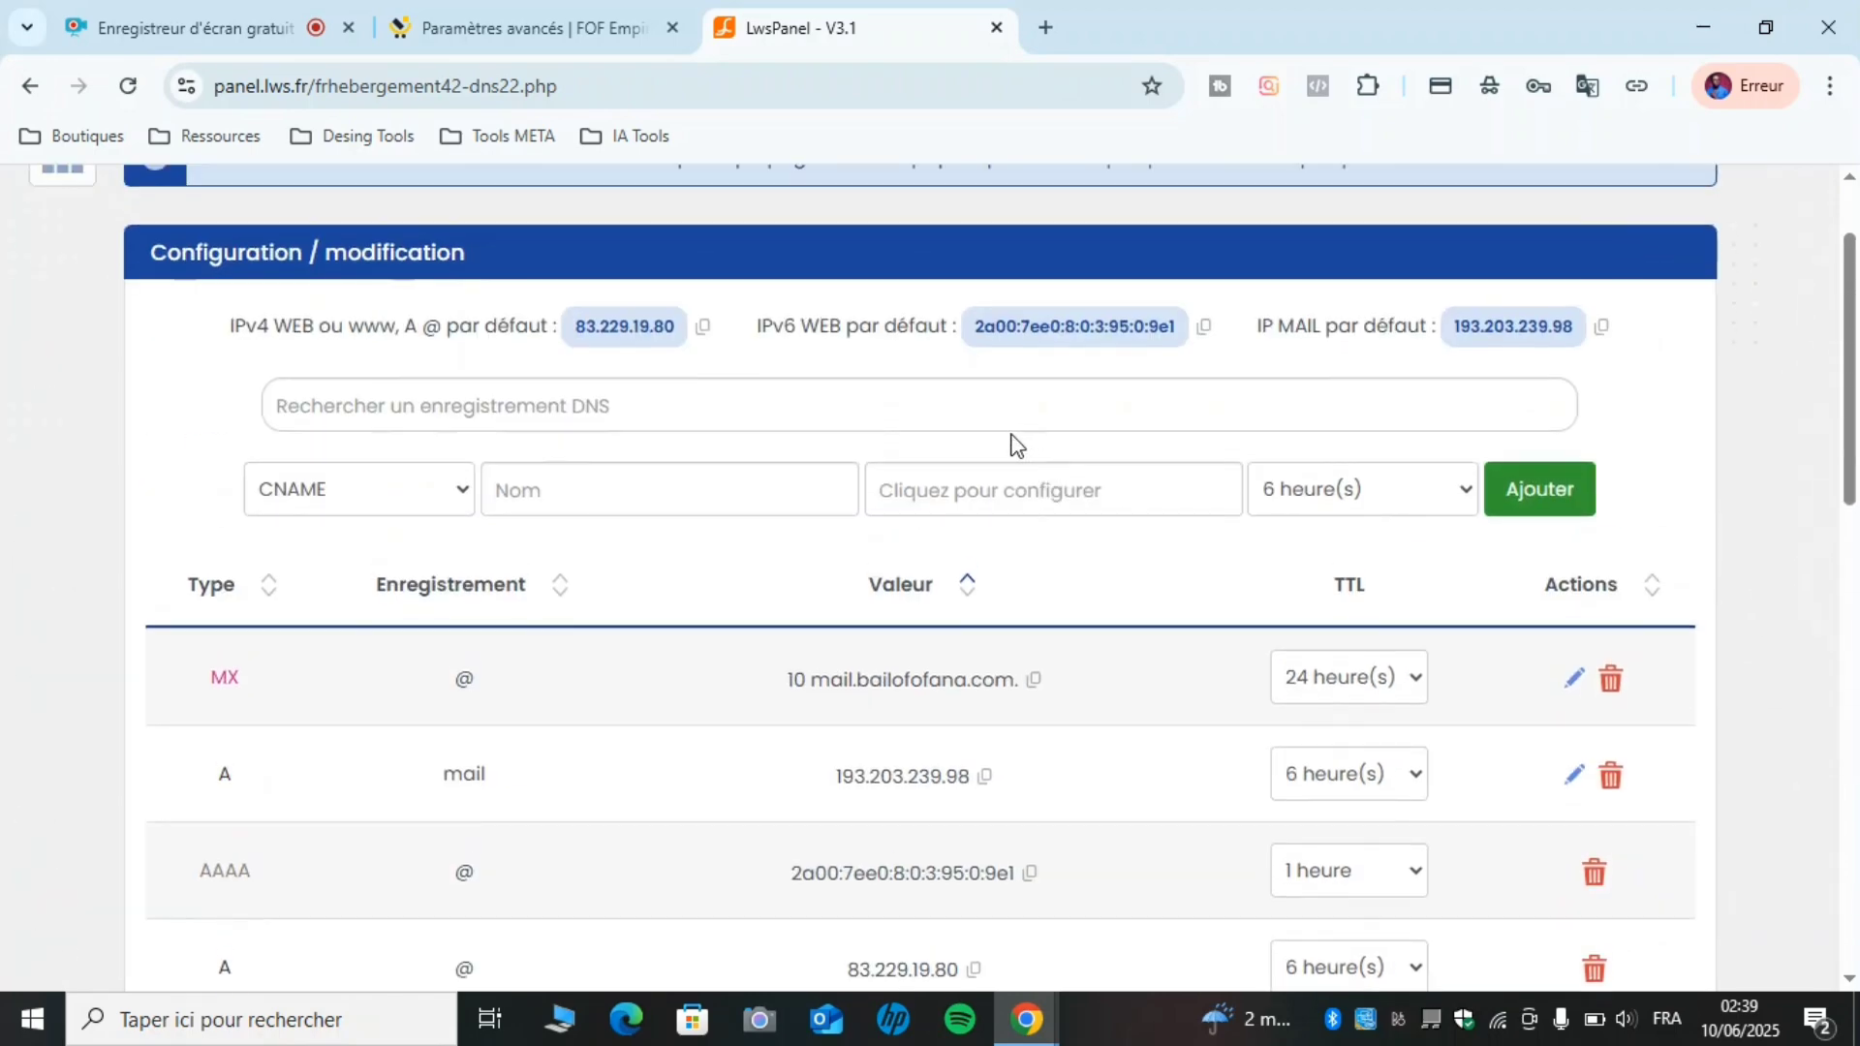
{"action": "scroll", "coordinate": [1011, 444], "scroll_direction": "down", "scroll_amount": 5}
{"action": "left_click", "coordinate": [29, 625]}
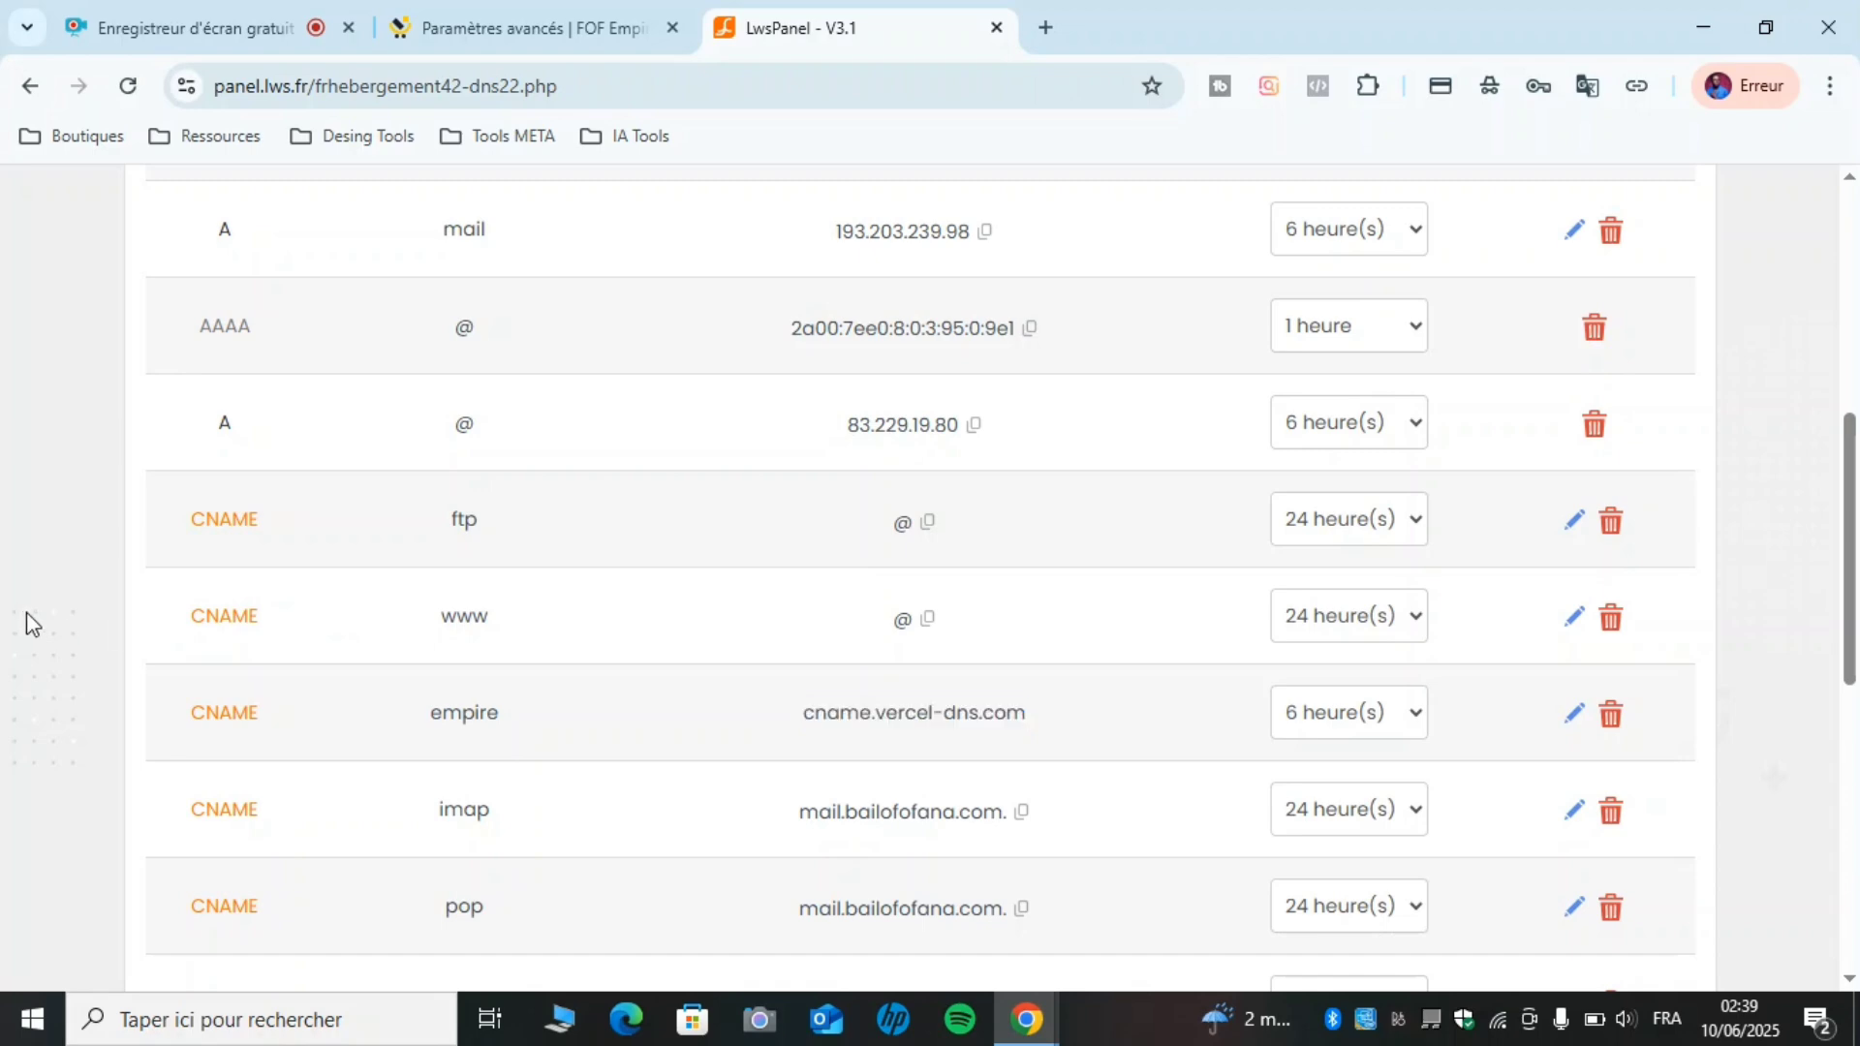
{"action": "scroll", "coordinate": [668, 589], "scroll_direction": "up", "scroll_amount": 7}
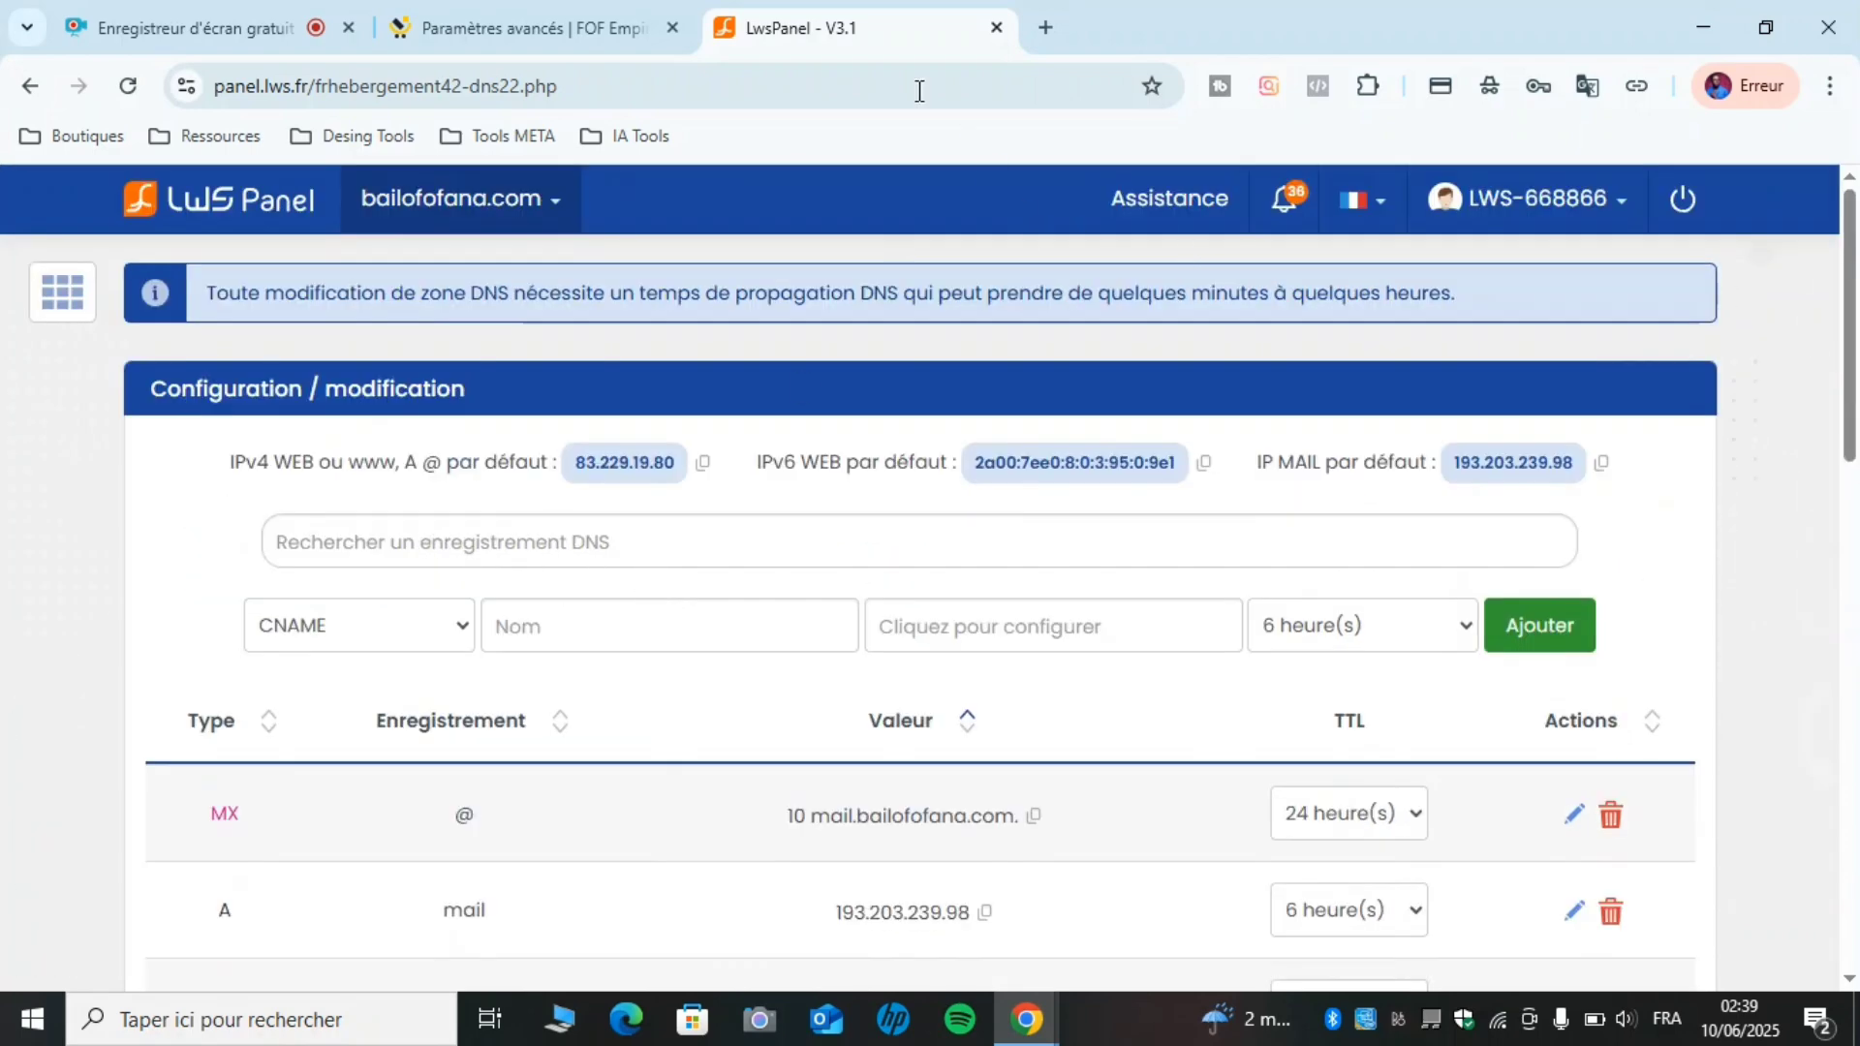
Switch back to Chariow's advanced settings and run the verification of the custom domain empire.bailofofana.com.
{"action": "left_click", "coordinate": [565, 25]}
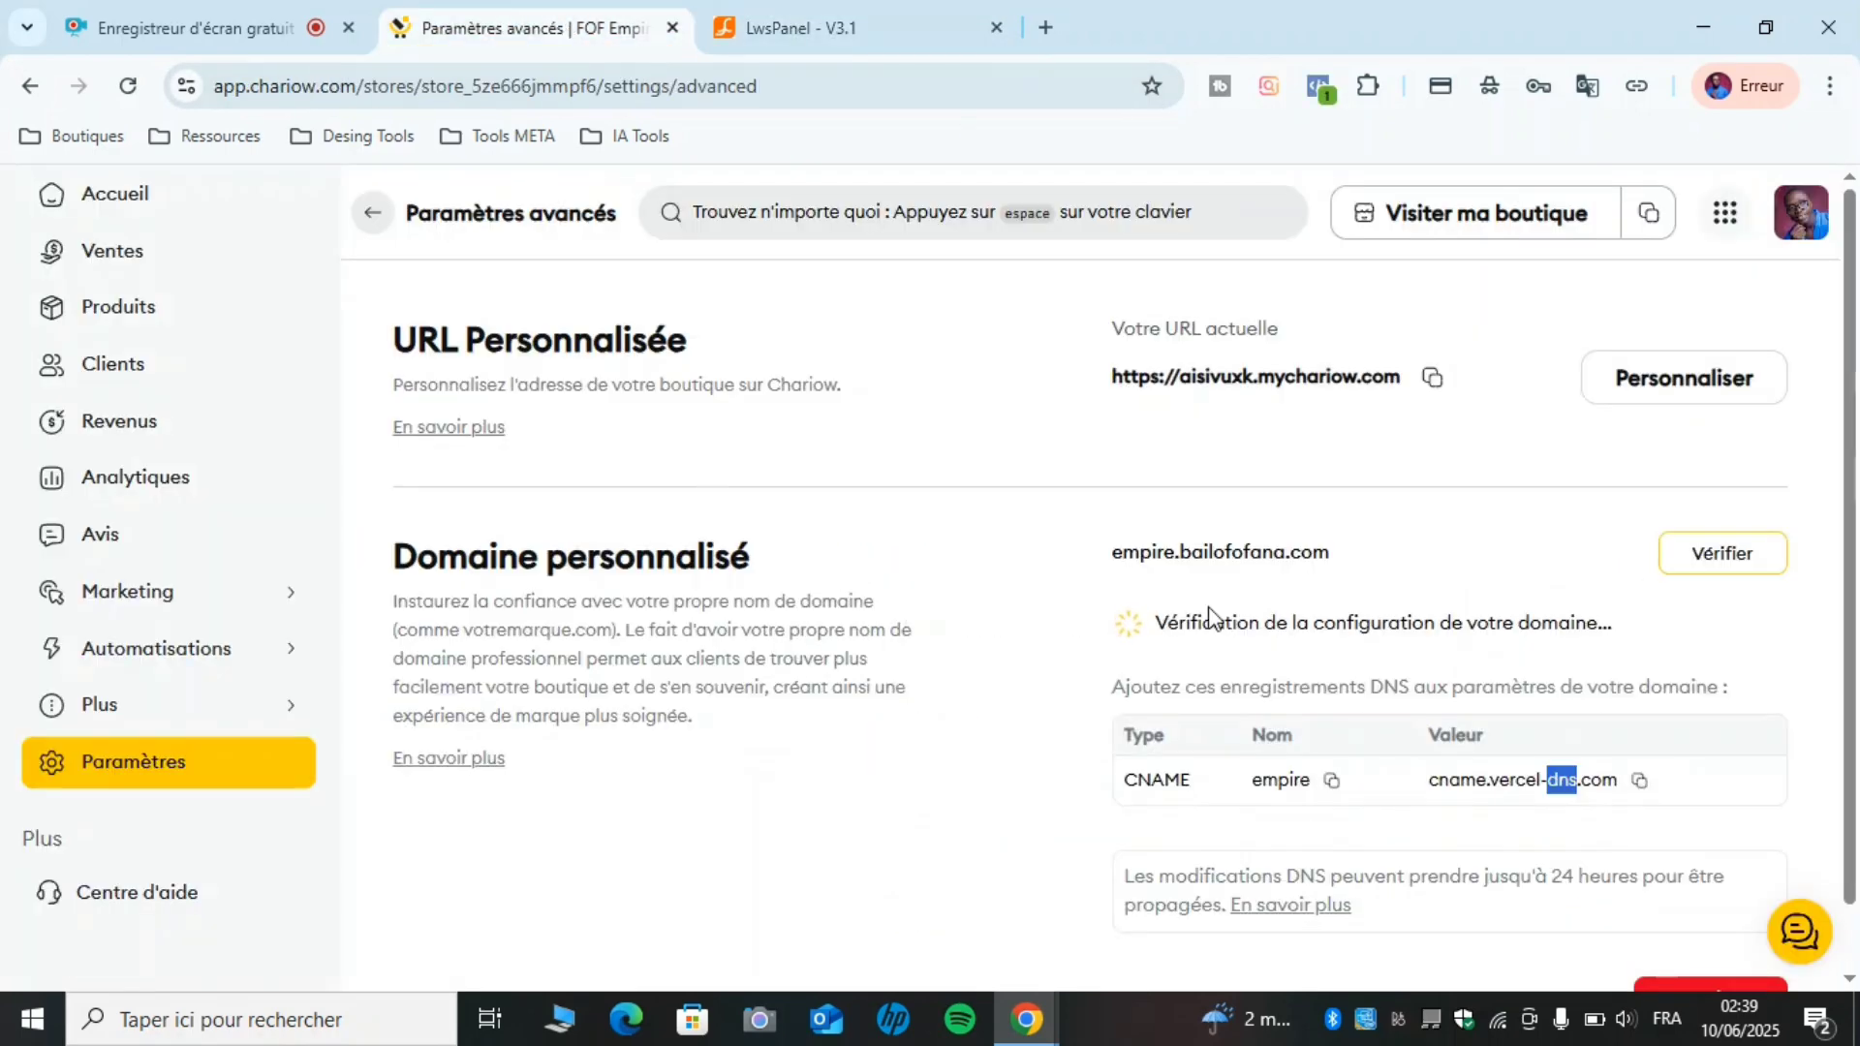
{"action": "left_click", "coordinate": [1695, 569]}
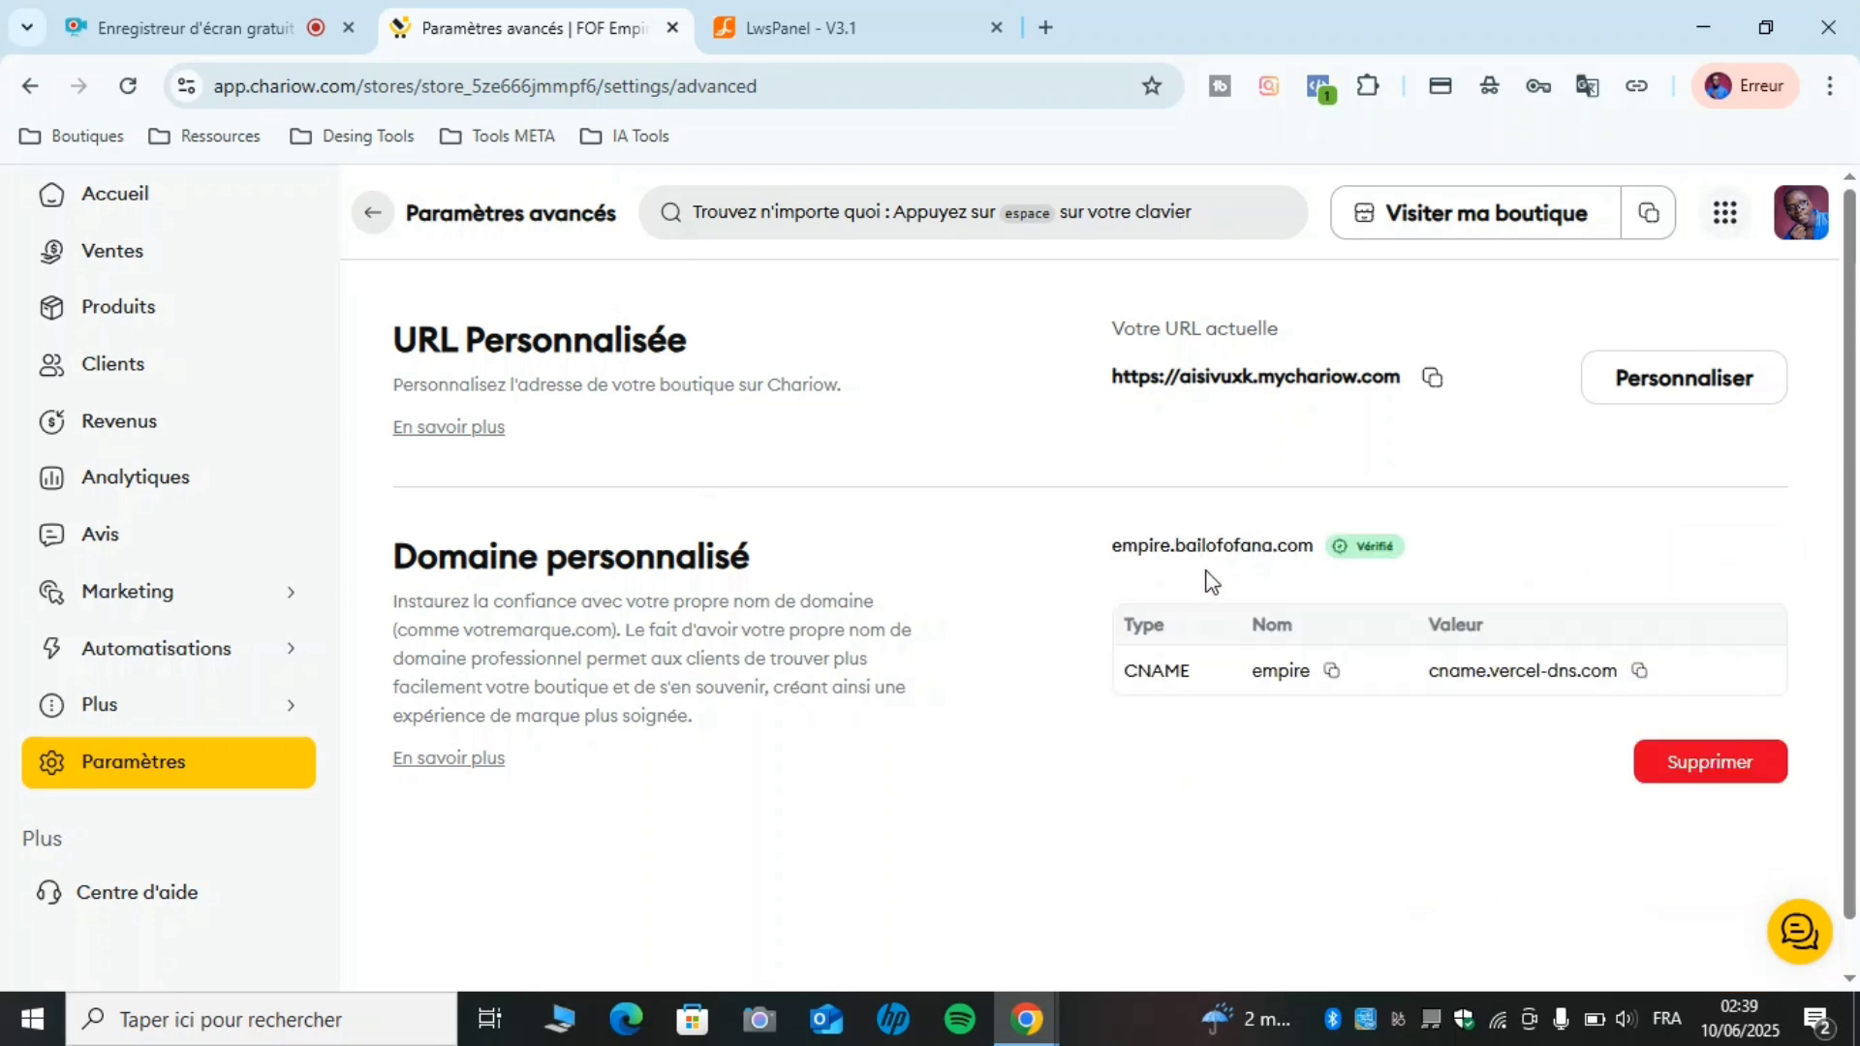
{"action": "left_click_drag", "start_coordinate": [1110, 551], "coordinate": [1308, 535]}
{"action": "left_click", "coordinate": [1351, 531]}
{"action": "left_click", "coordinate": [1381, 762]}
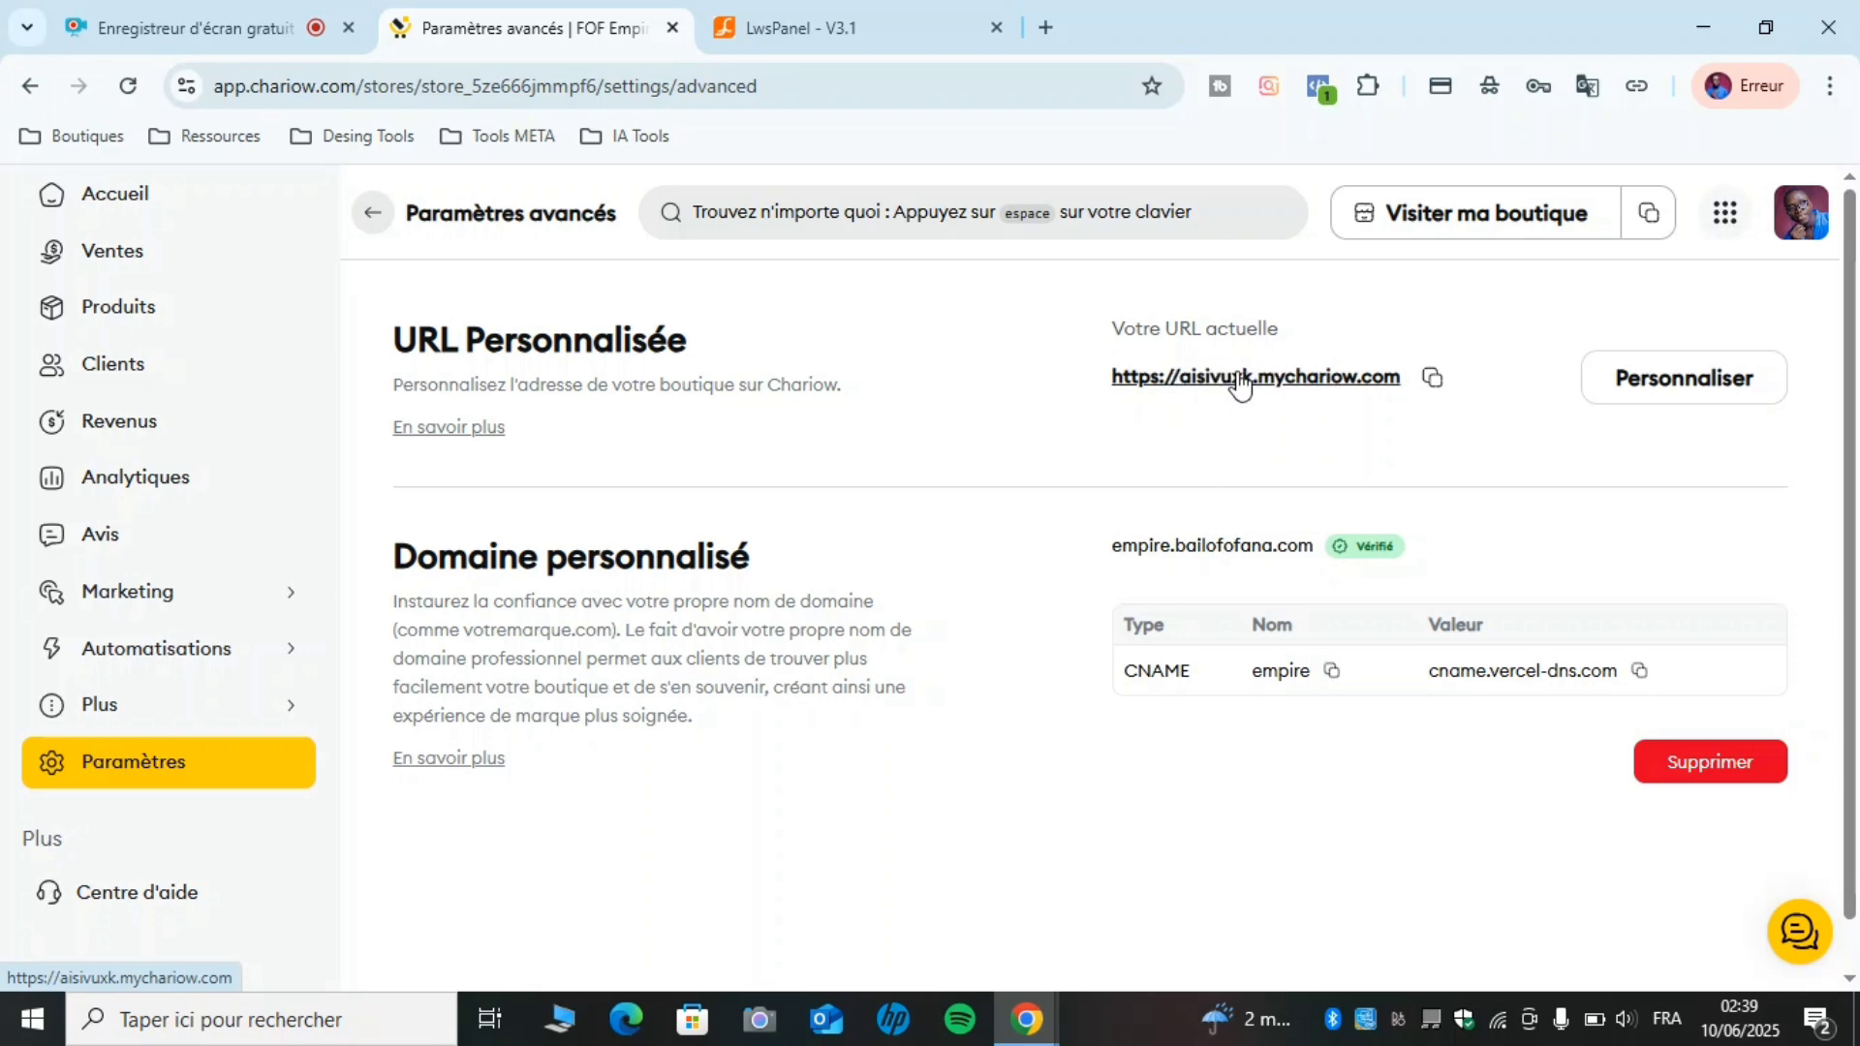
Reload the advanced settings page and check the store's current URL and the custom domain's details.
{"action": "left_click", "coordinate": [124, 85]}
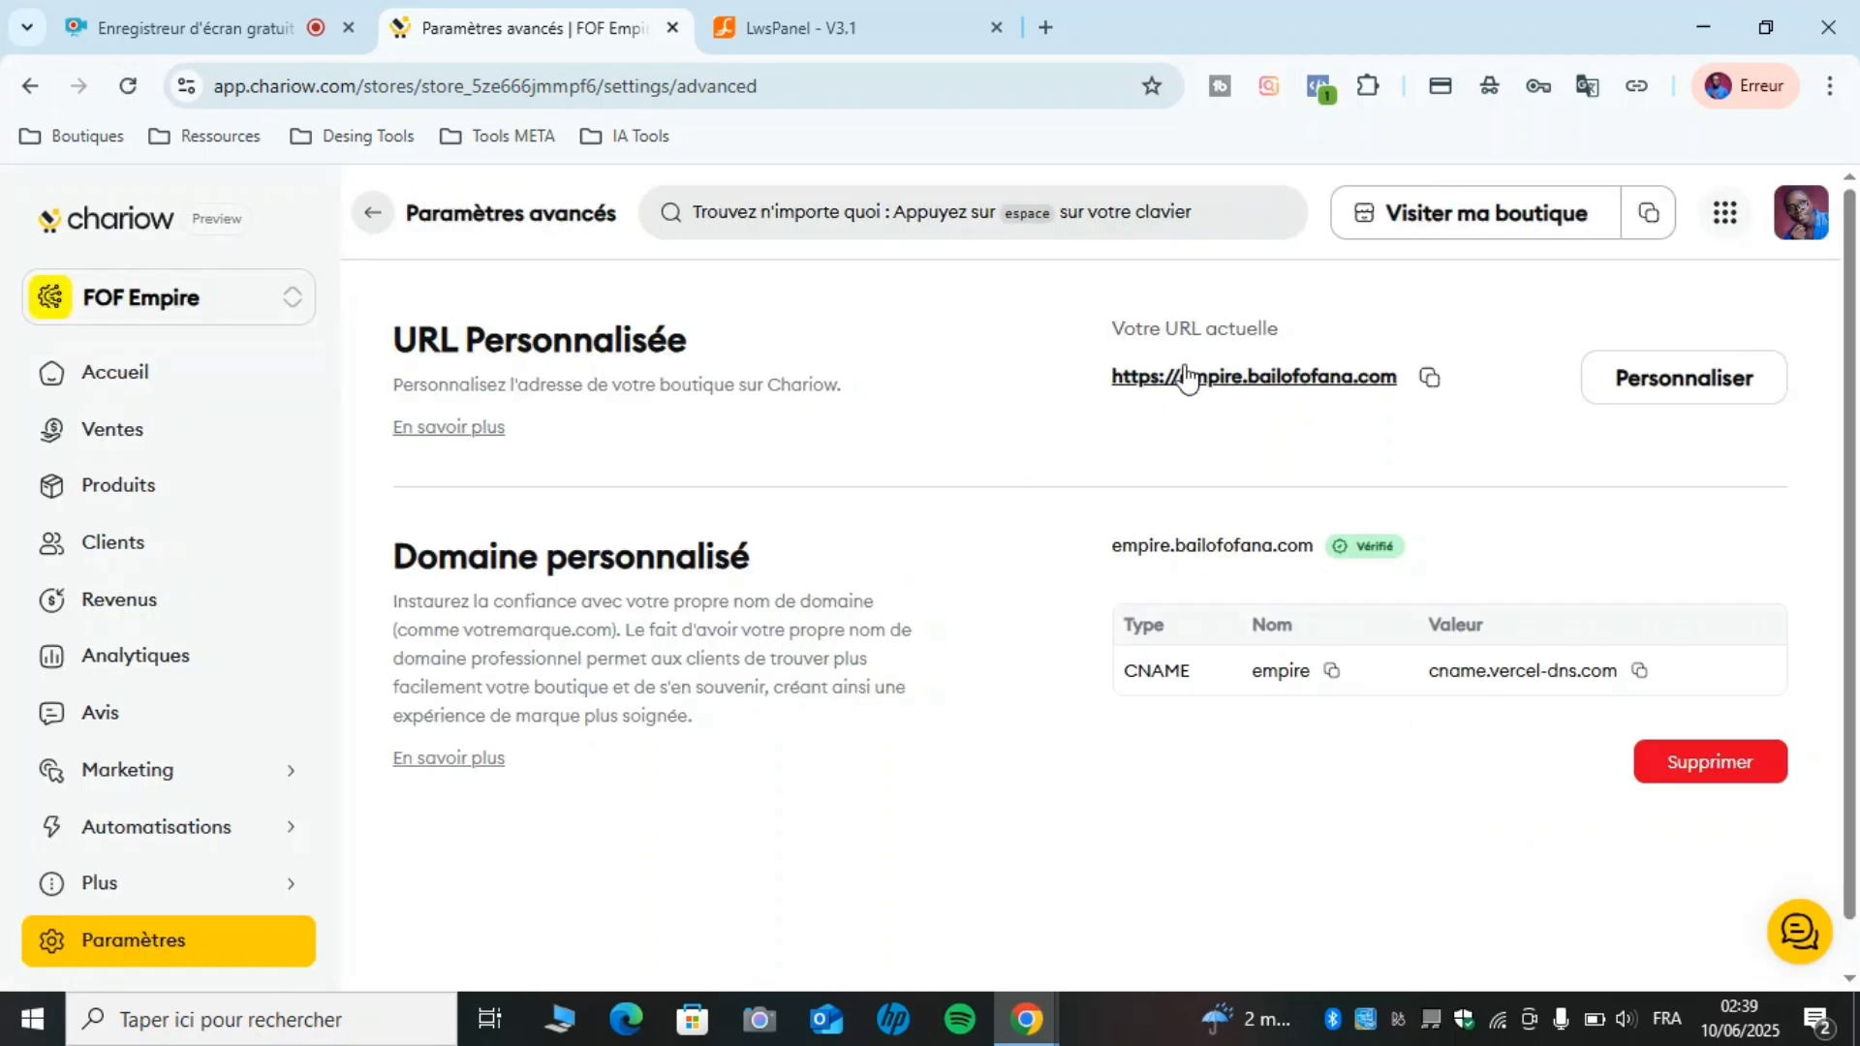
{"action": "left_click_drag", "start_coordinate": [1112, 328], "coordinate": [1245, 326]}
{"action": "left_click", "coordinate": [1275, 342]}
{"action": "left_click_drag", "start_coordinate": [1132, 555], "coordinate": [1264, 552]}
{"action": "left_click", "coordinate": [1218, 511]}
{"action": "left_click_drag", "start_coordinate": [1128, 625], "coordinate": [1590, 673]}
{"action": "left_click", "coordinate": [1095, 567]}
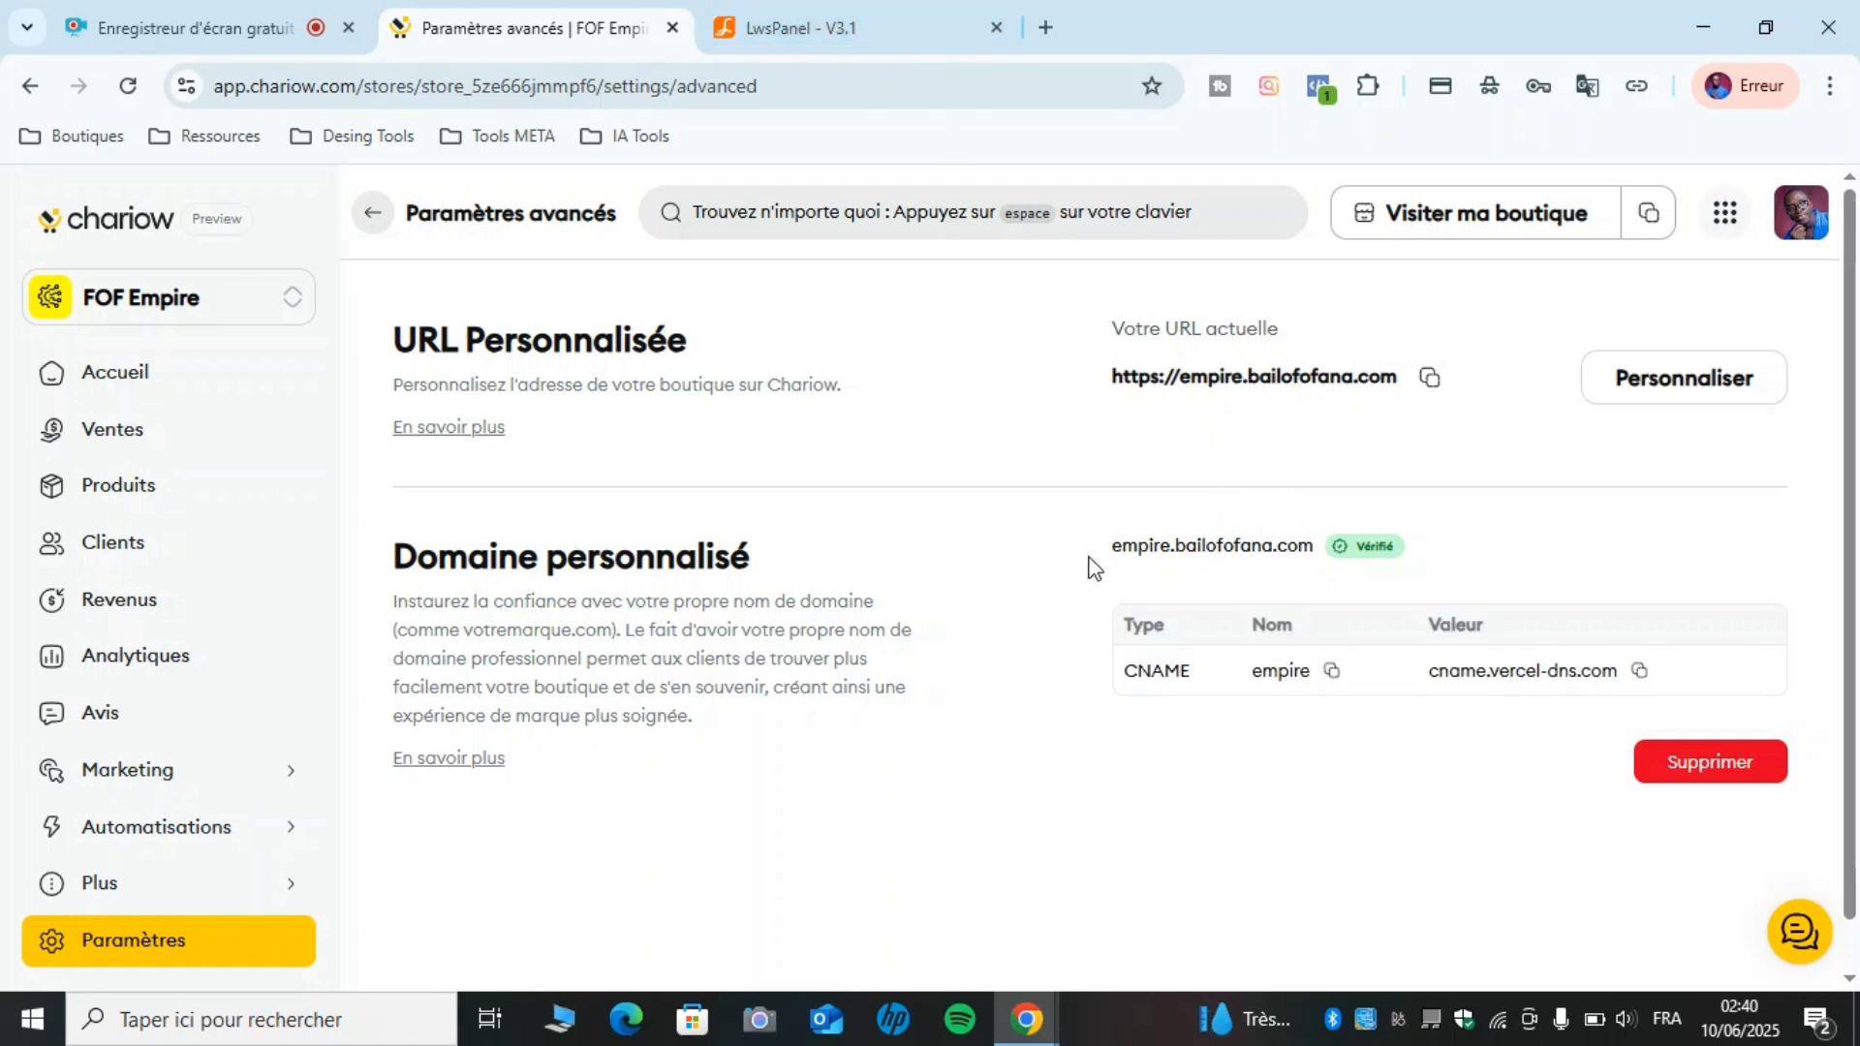